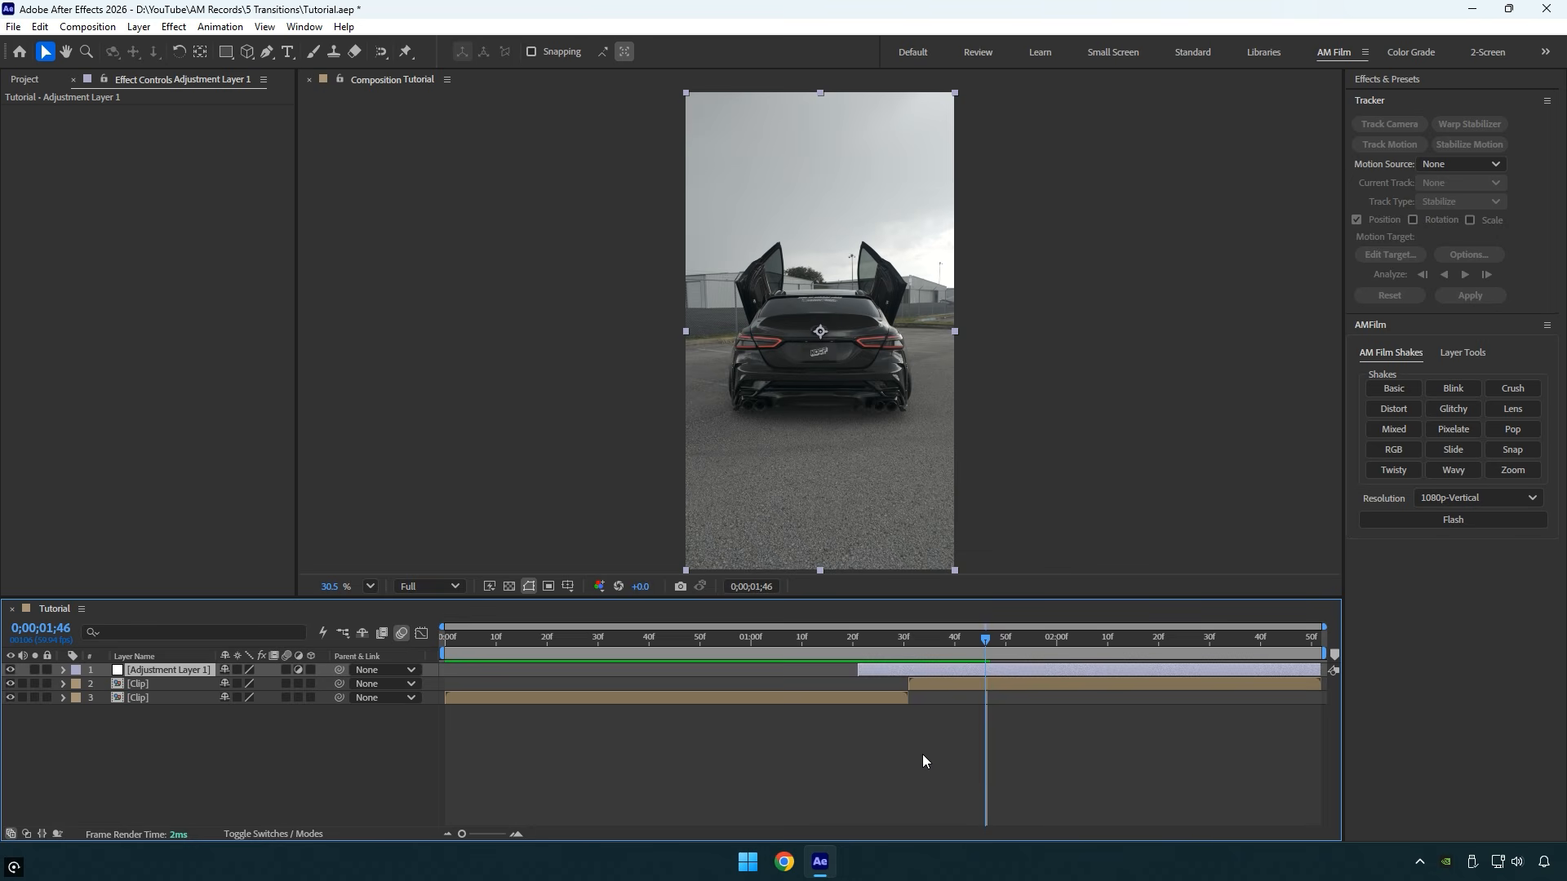
# - Trim the adjustment layer's end at 0;00;01;46, apply the Transform effect, and start a Scale keyframe of 100 at 0;00;01;21
pyautogui.hotkey('alt', ']')
pyautogui.moveTo(943, 641); pyautogui.dragTo(858, 635)
pyautogui.hotkey('ctrl', 'space')
pyautogui.write('tra')
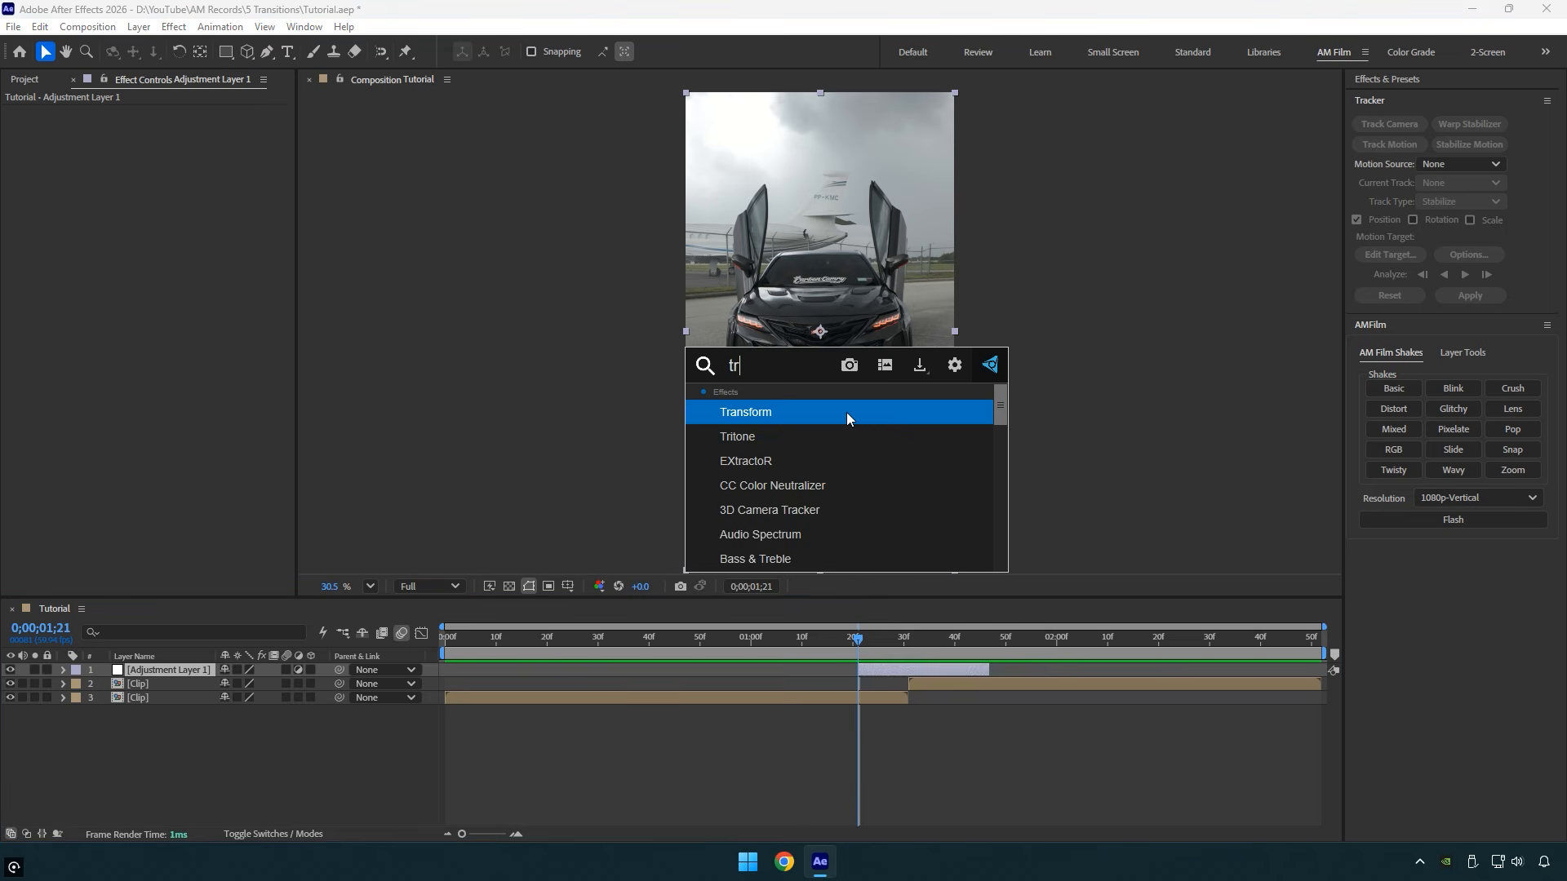
pyautogui.press('Return')
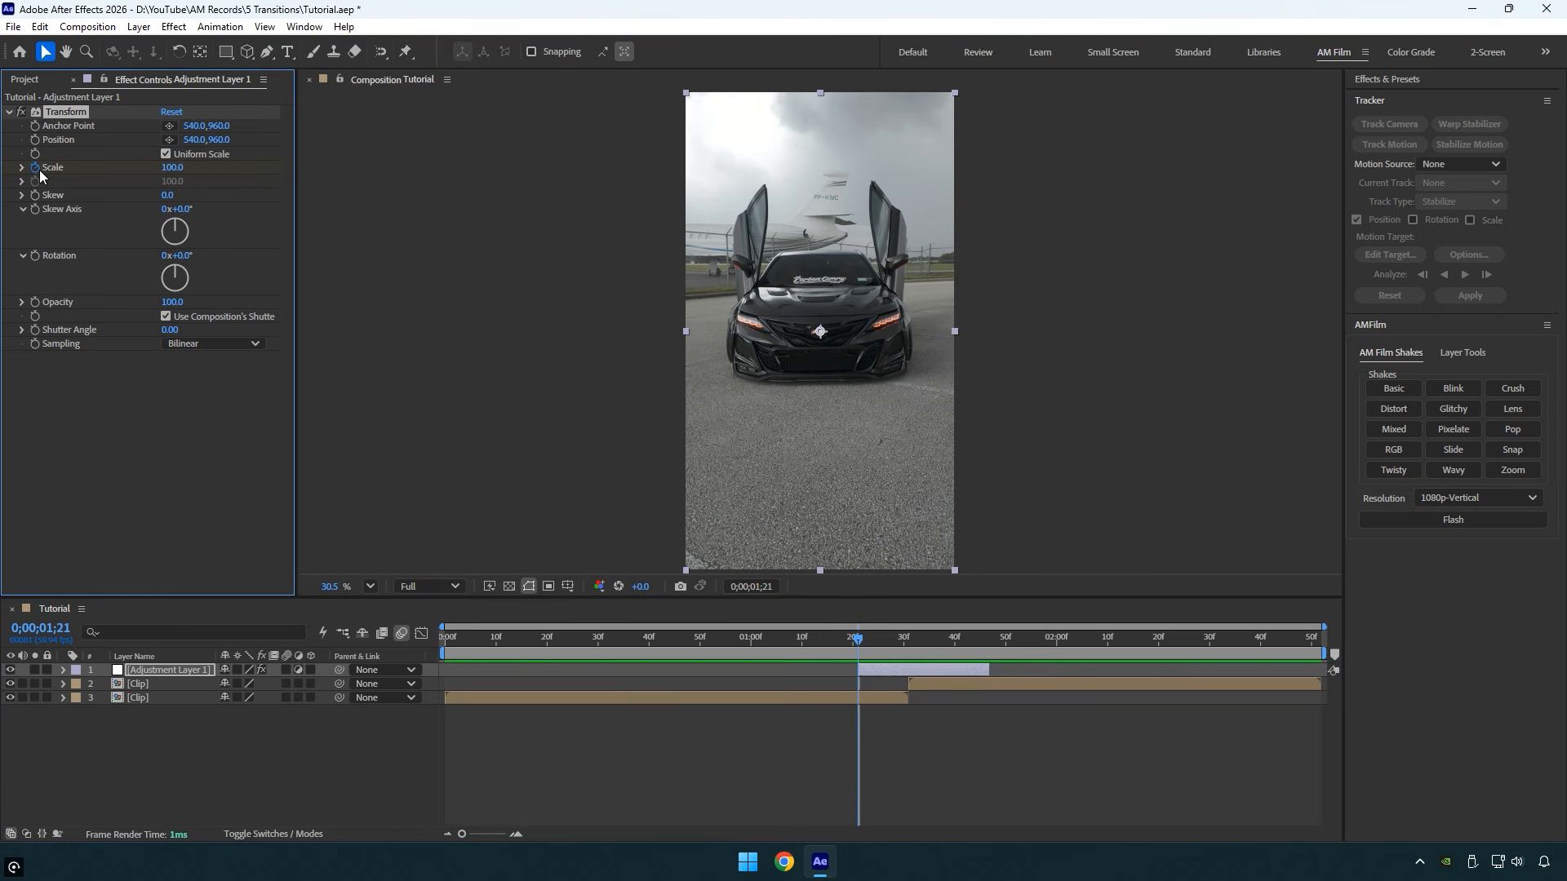
# - Keyframe the Transform effect's Scale to 300 at 0;00;01;31 and back to 100 at 0;00;01;46
pyautogui.moveTo(877, 636); pyautogui.dragTo(911, 637)
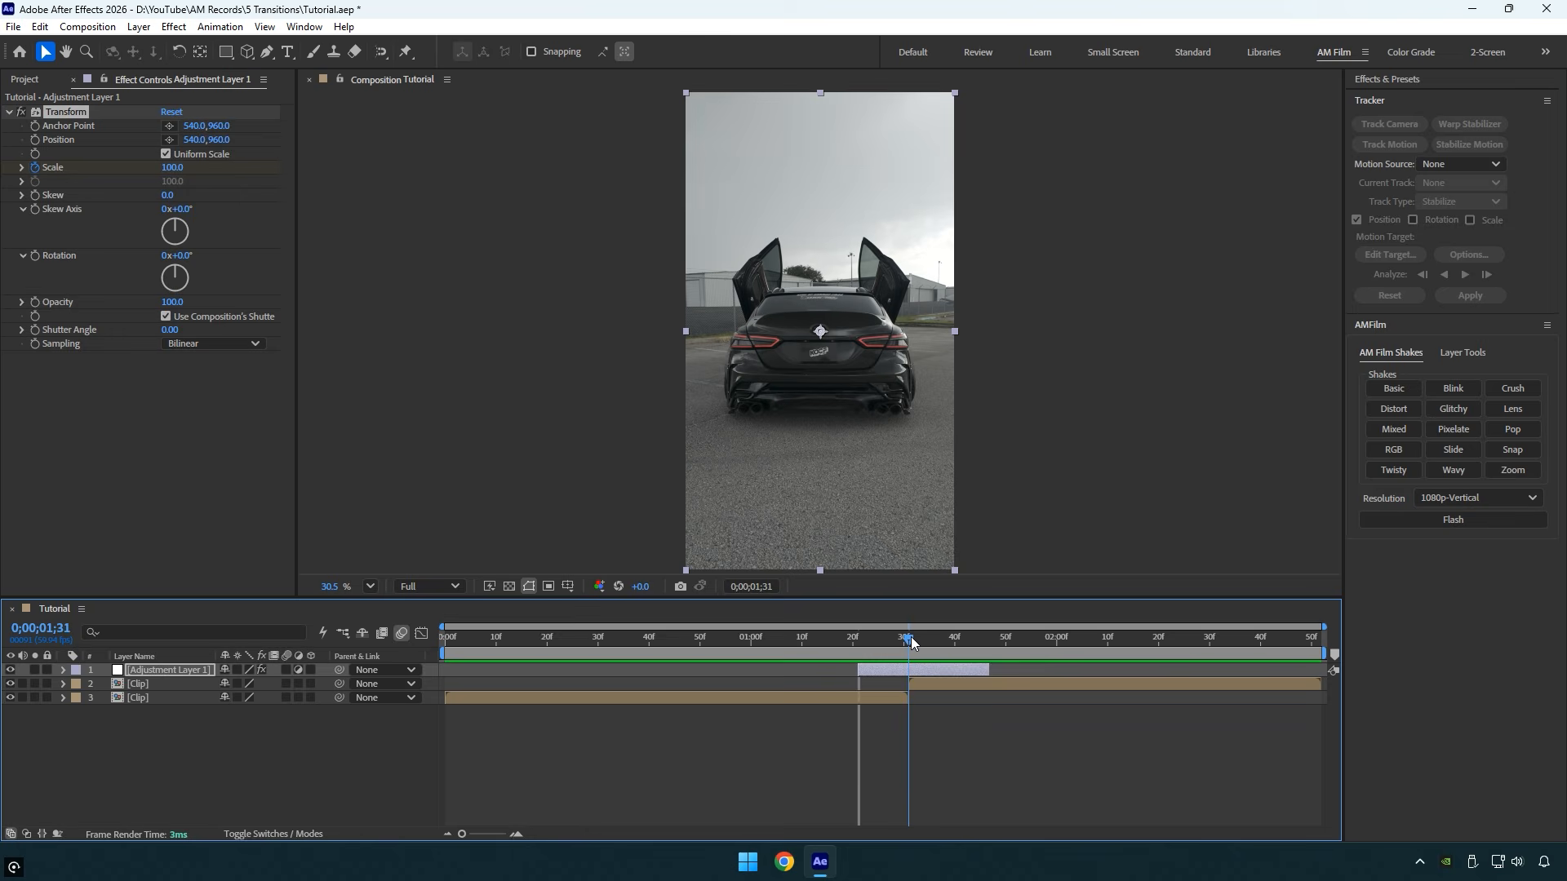
pyautogui.click(173, 167)
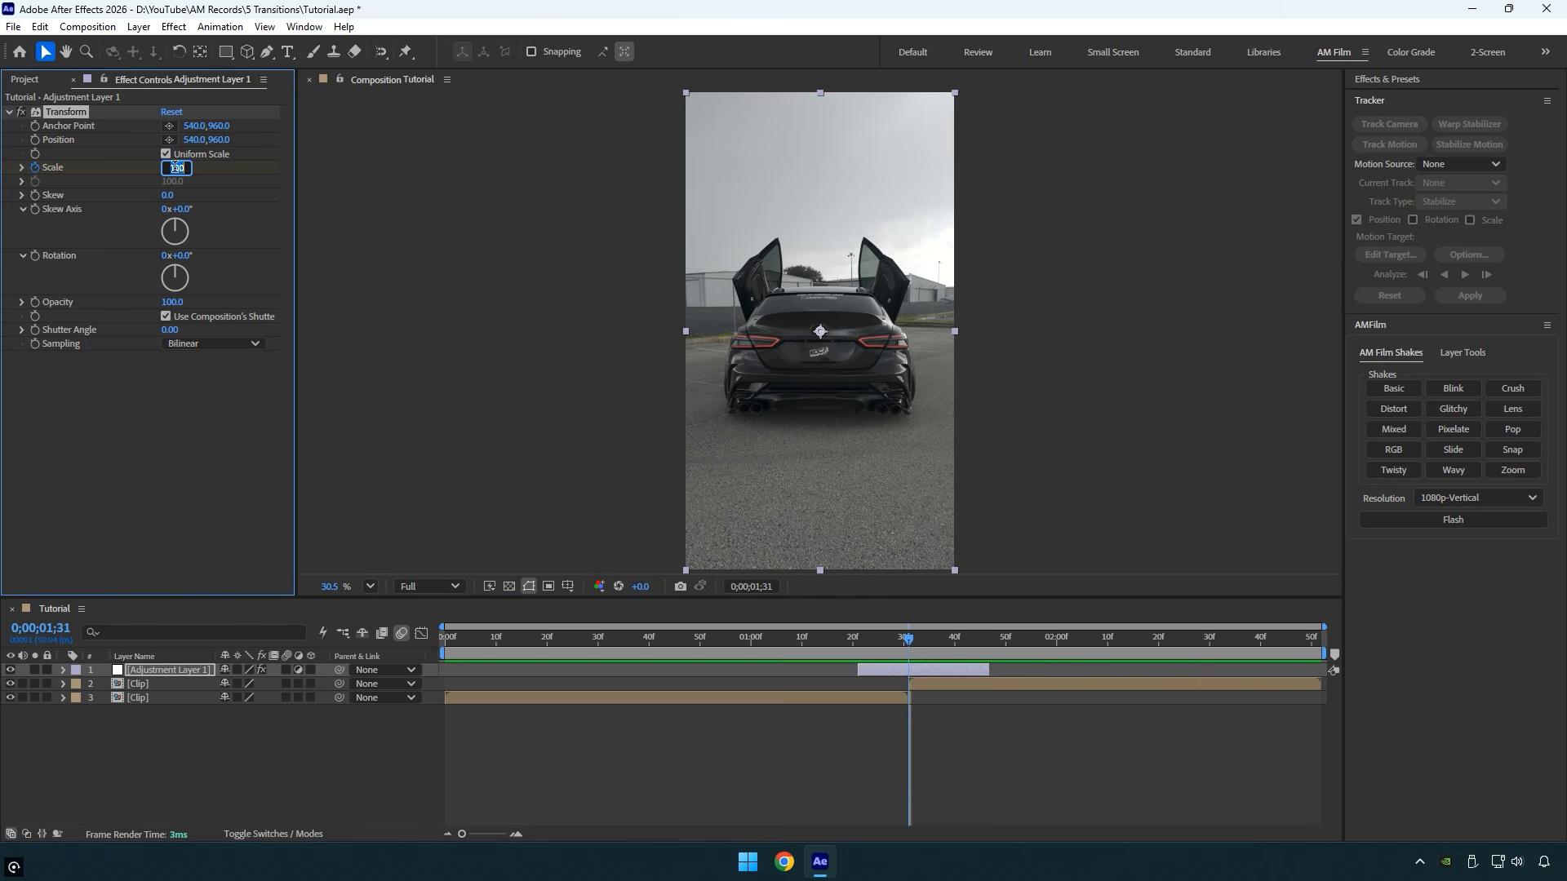
pyautogui.write('300')
pyautogui.press('Return')
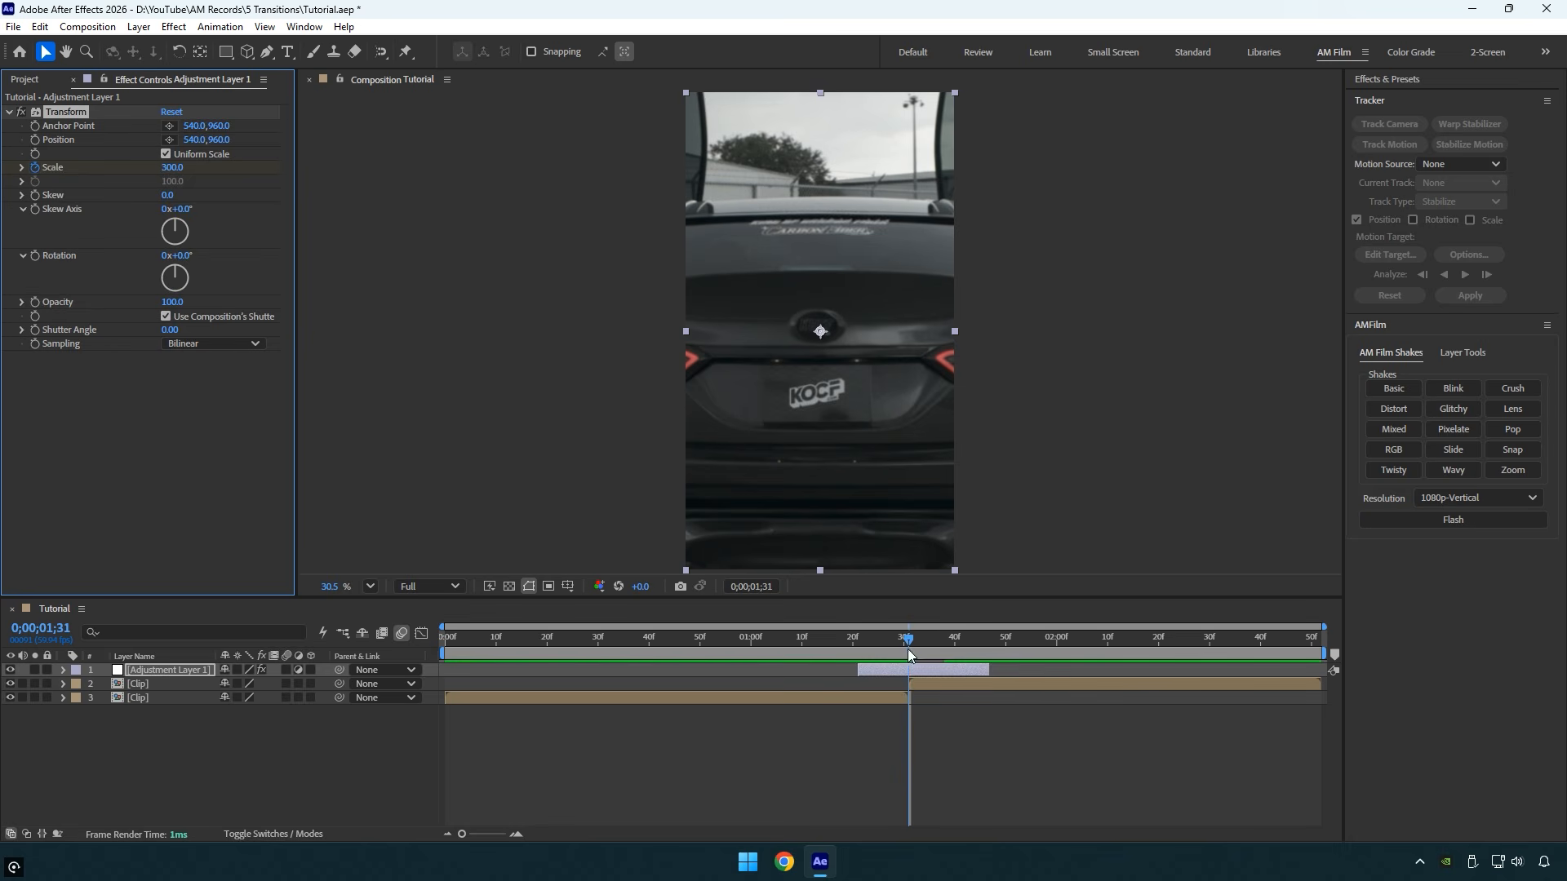
pyautogui.moveTo(908, 649); pyautogui.dragTo(986, 640)
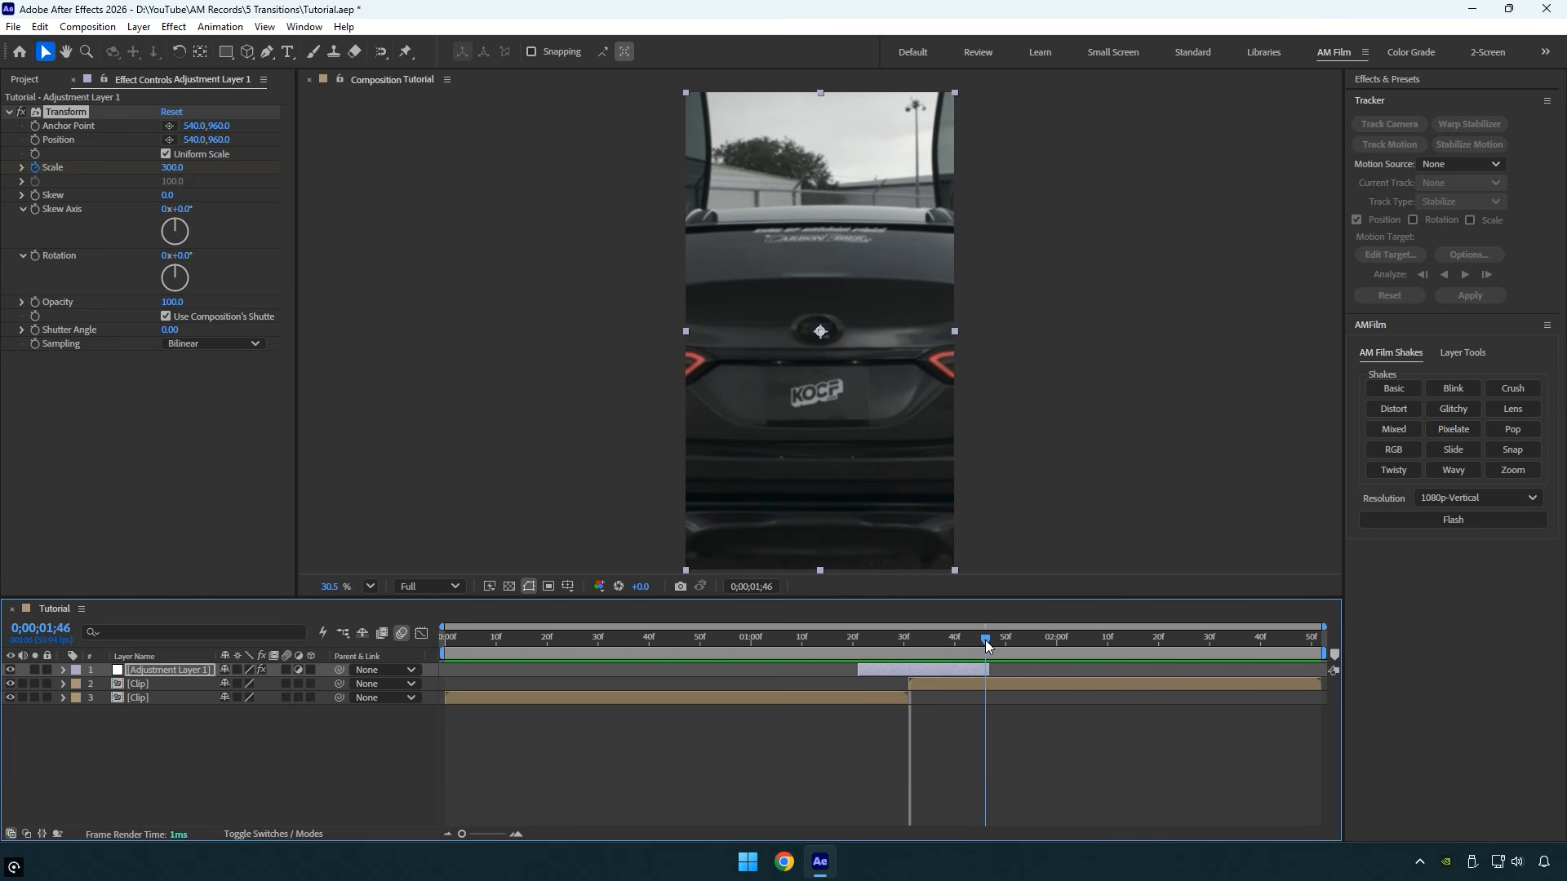
pyautogui.click(173, 167)
pyautogui.write('100')
pyautogui.press('Return')
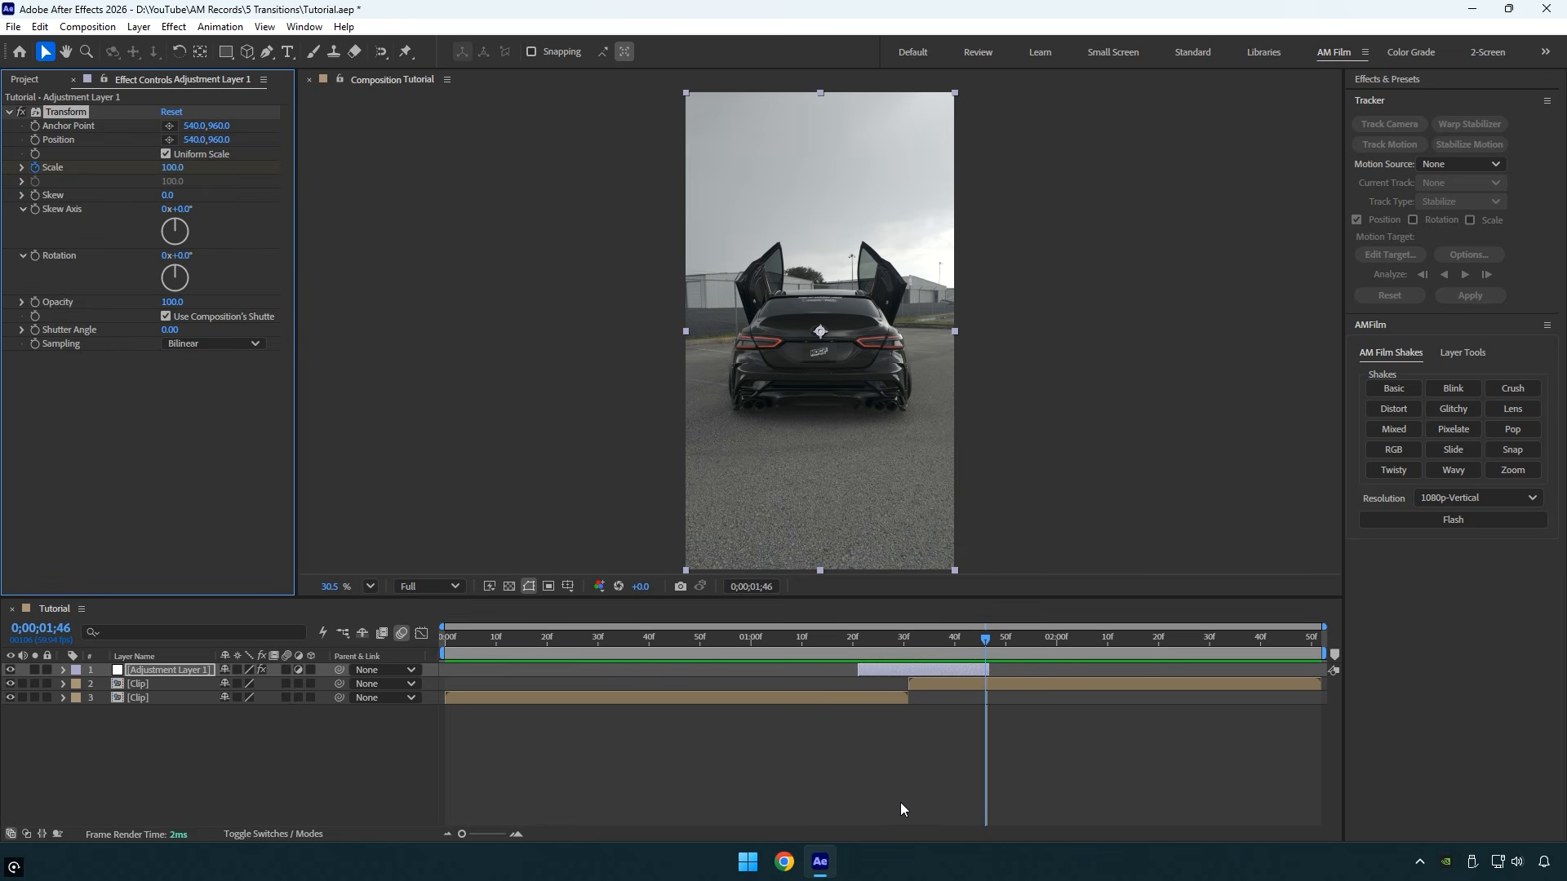
# - Reveal the adjustment layer's Scale keyframes and apply Easy Ease to all three
pyautogui.press('u')
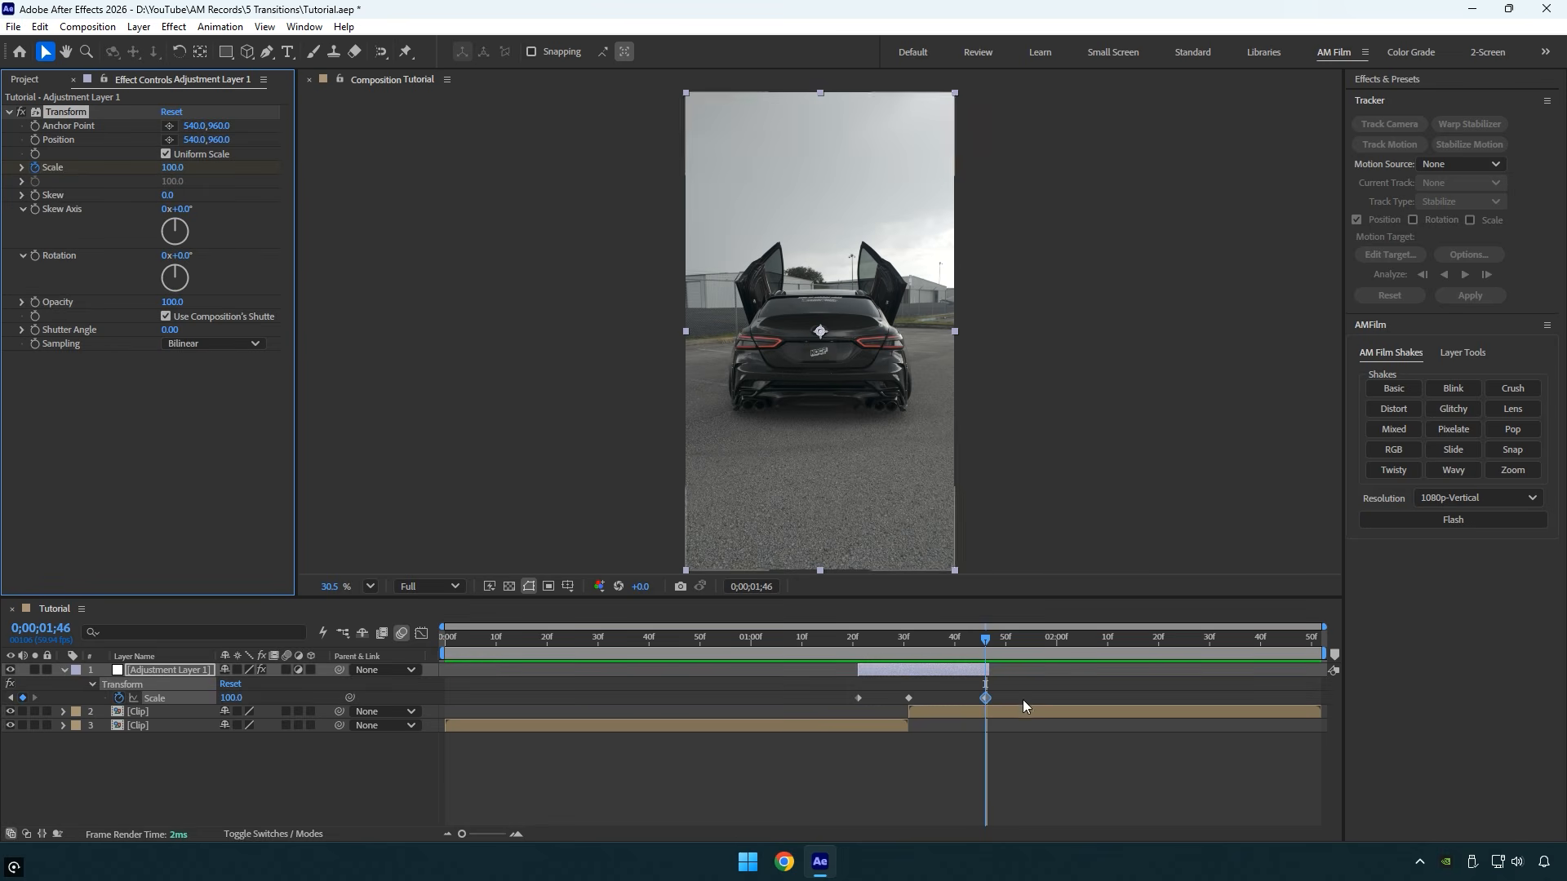
pyautogui.moveTo(1022, 699); pyautogui.dragTo(844, 725)
pyautogui.press('F9')
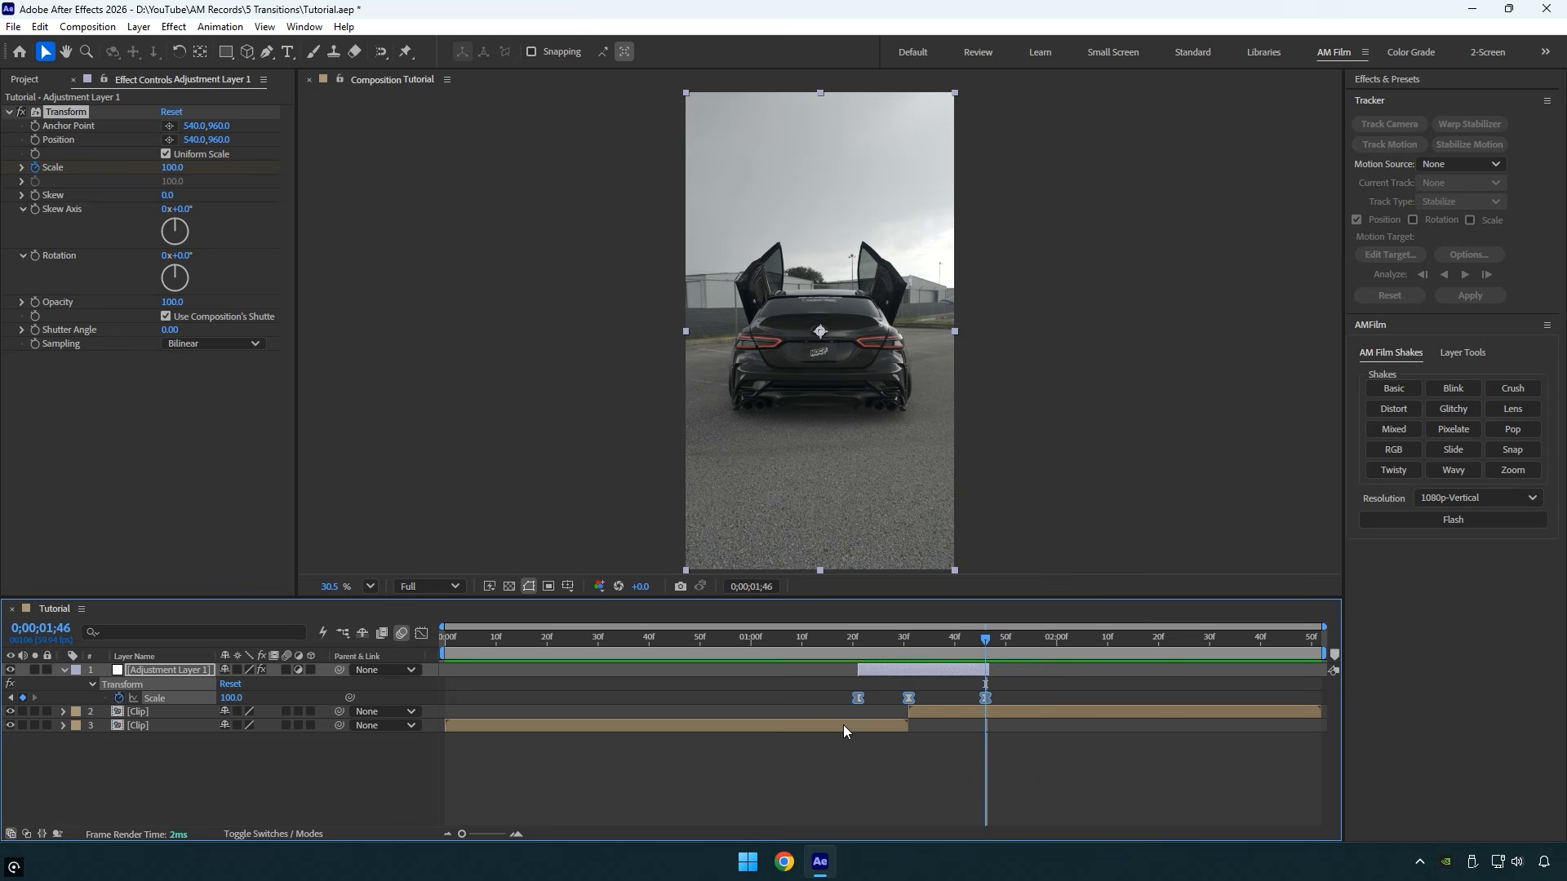
# - Open the Scale speed graph in the Graph Editor, adjust its curve around the keyframes, and return to the layer timeline
pyautogui.click(421, 633)
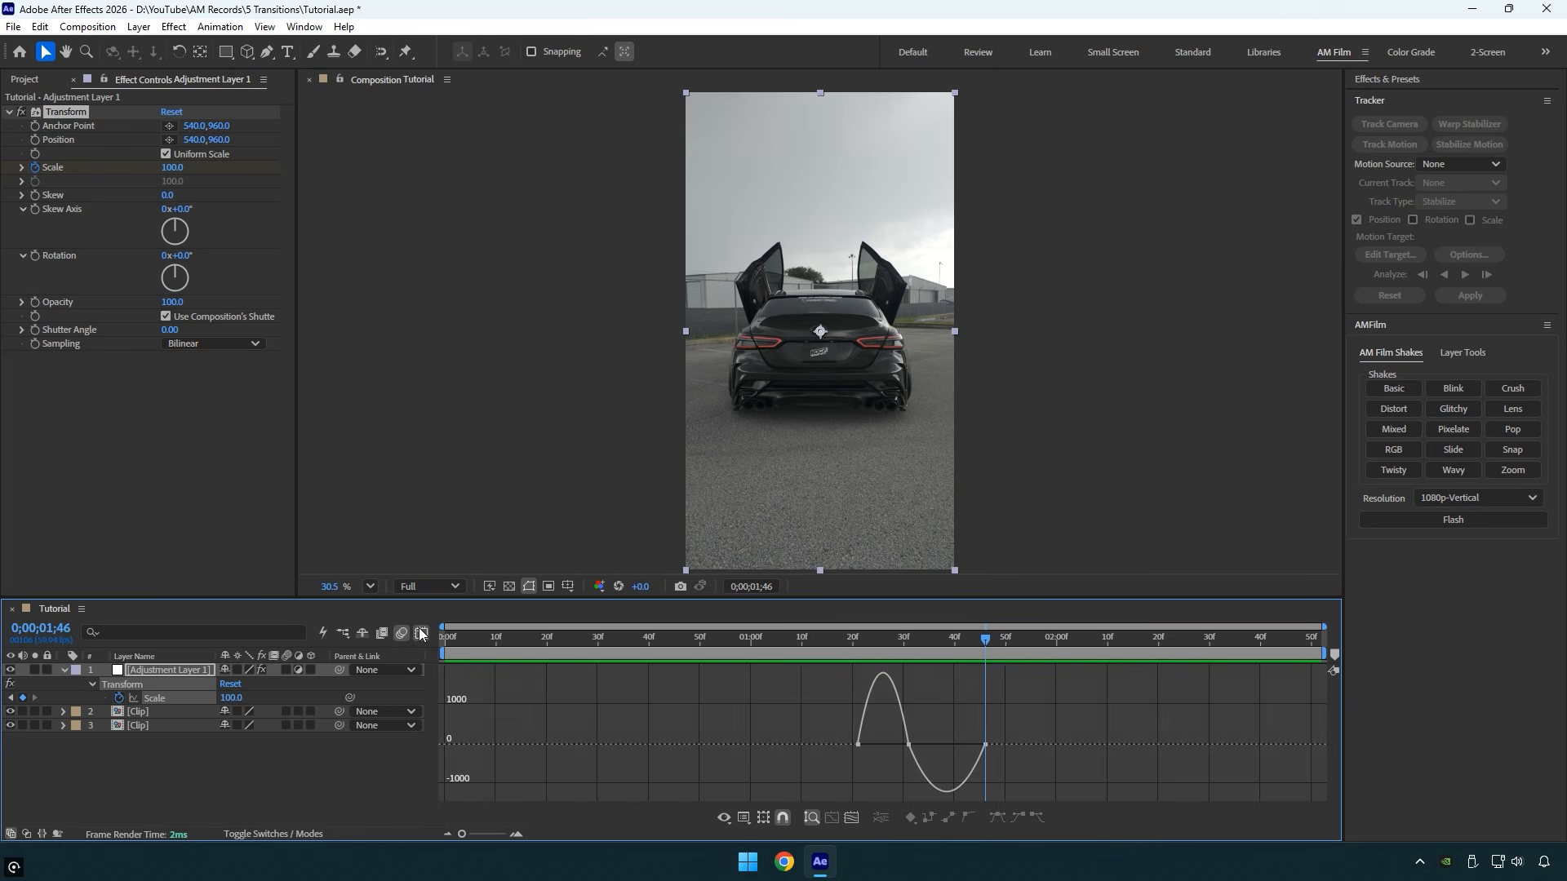
pyautogui.rightClick(570, 731)
pyautogui.click(625, 585)
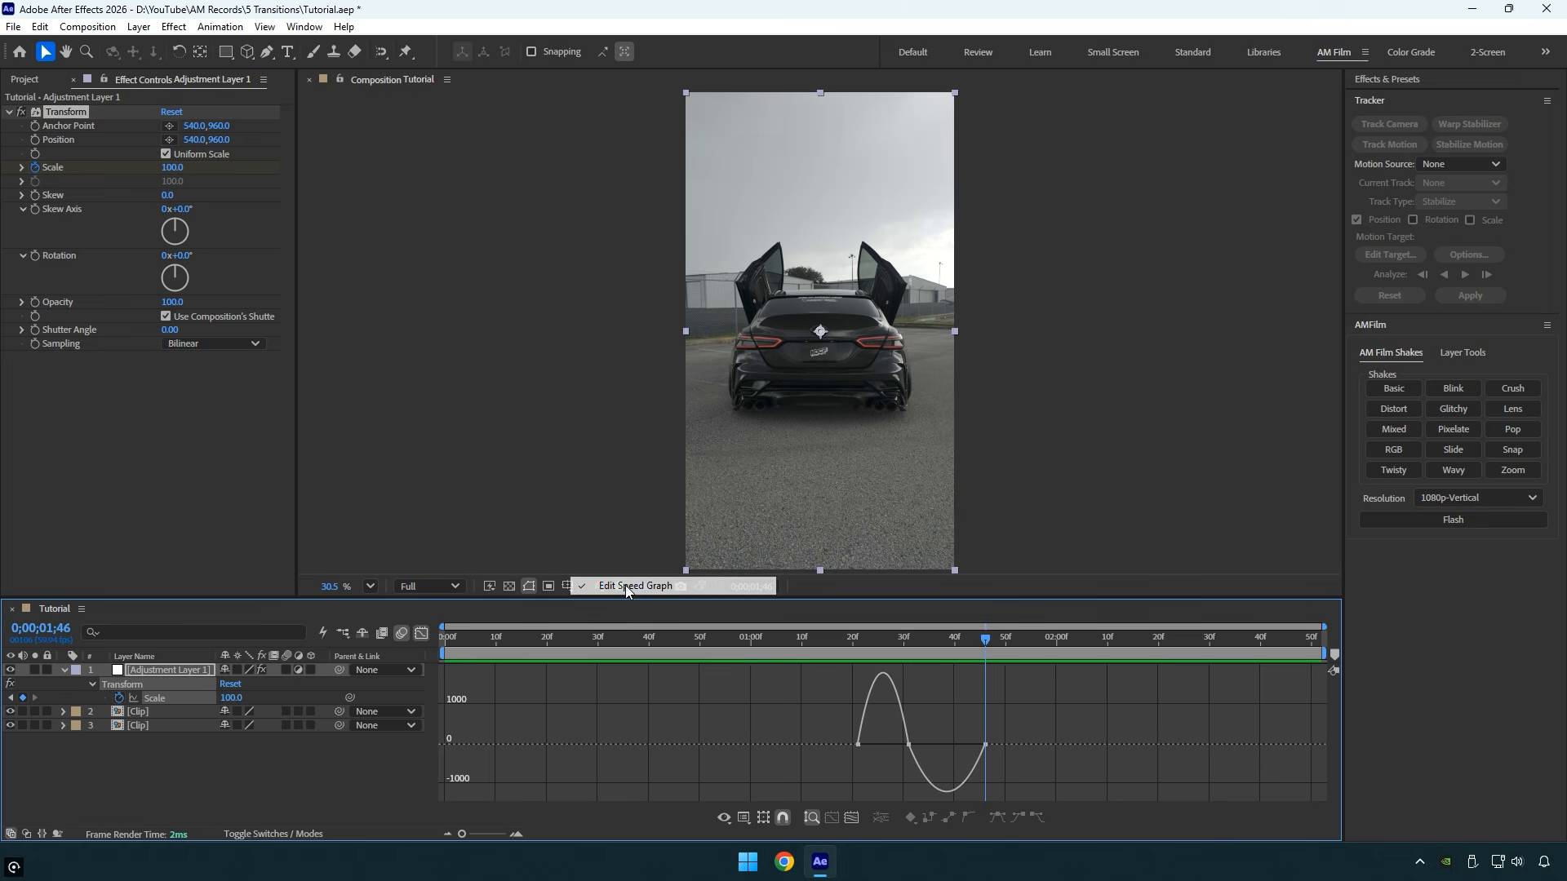
pyautogui.moveTo(830, 734); pyautogui.dragTo(947, 783)
pyautogui.click(420, 633)
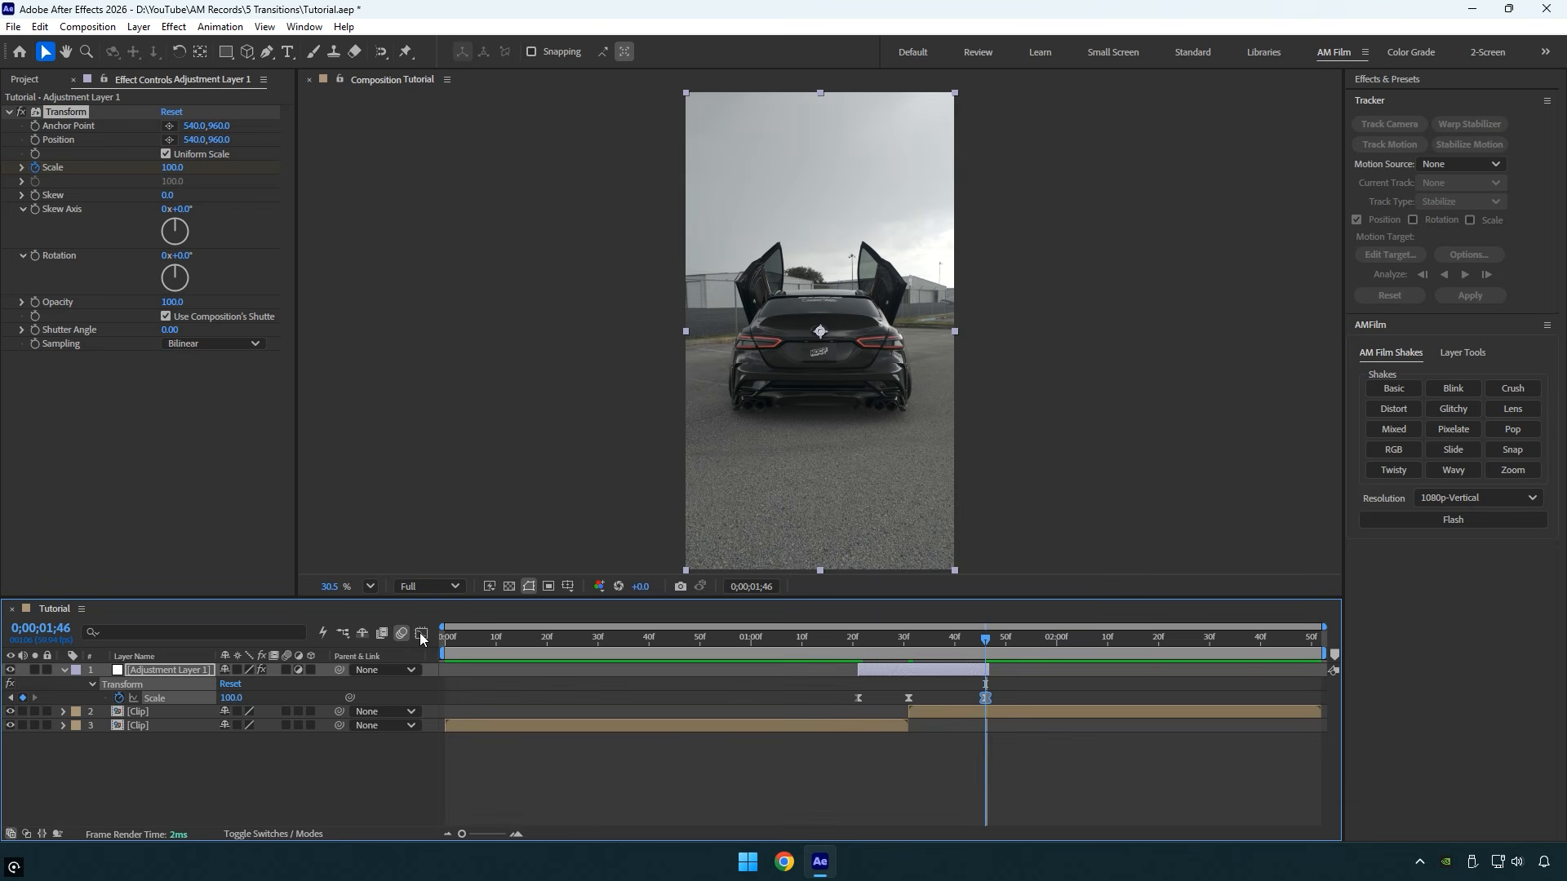
# - Enable motion blur on the adjustment layer, turn off Use Composition's Shutter Angle in Transform, and raise the effect's Shutter Angle
pyautogui.click(868, 645)
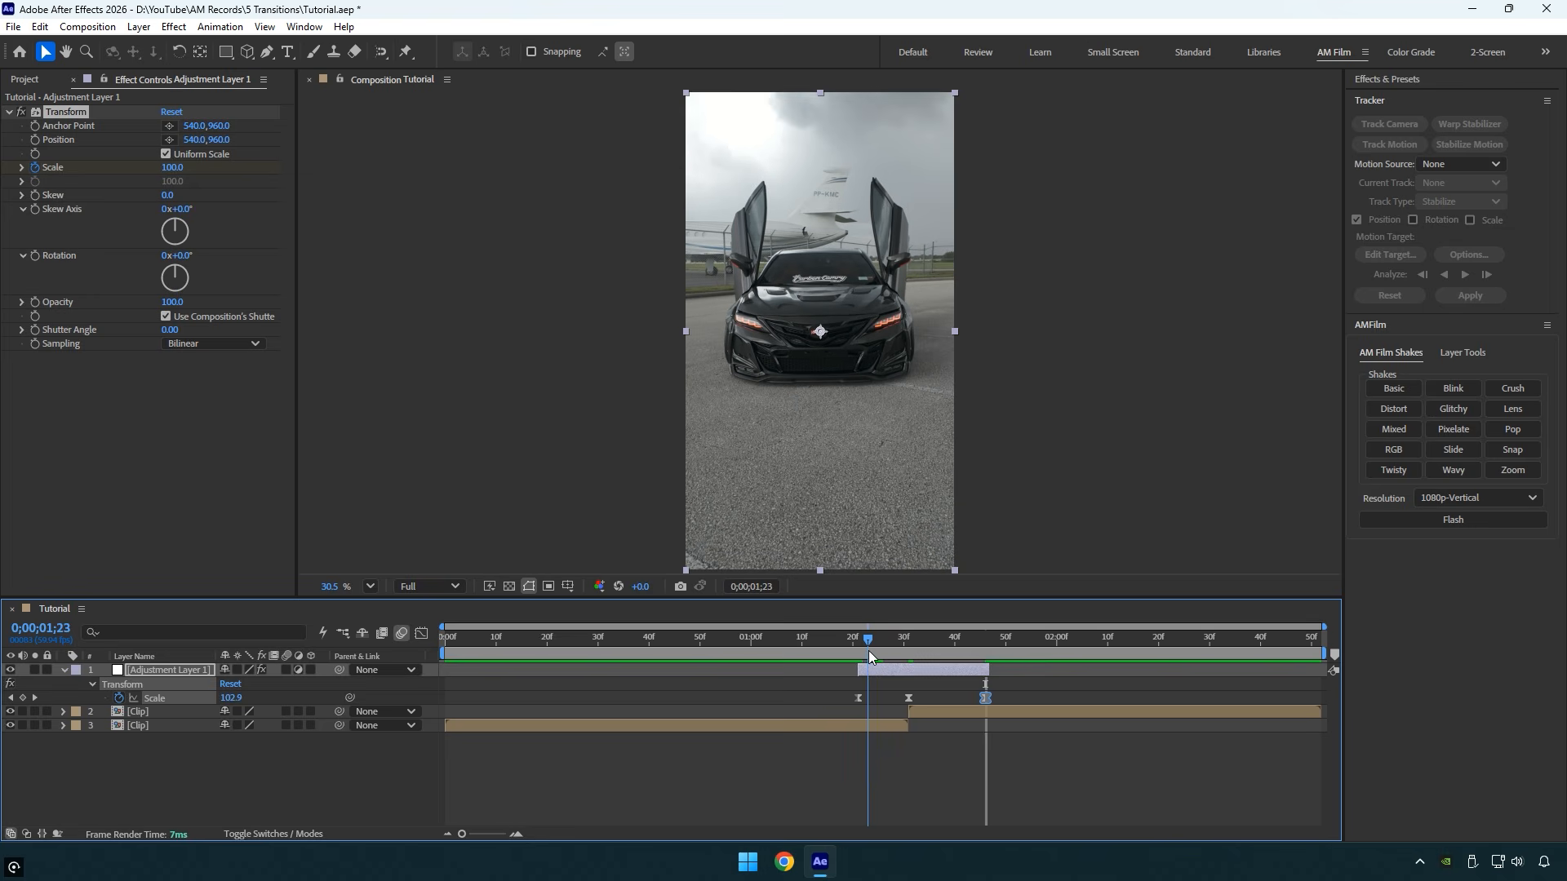
pyautogui.click(284, 670)
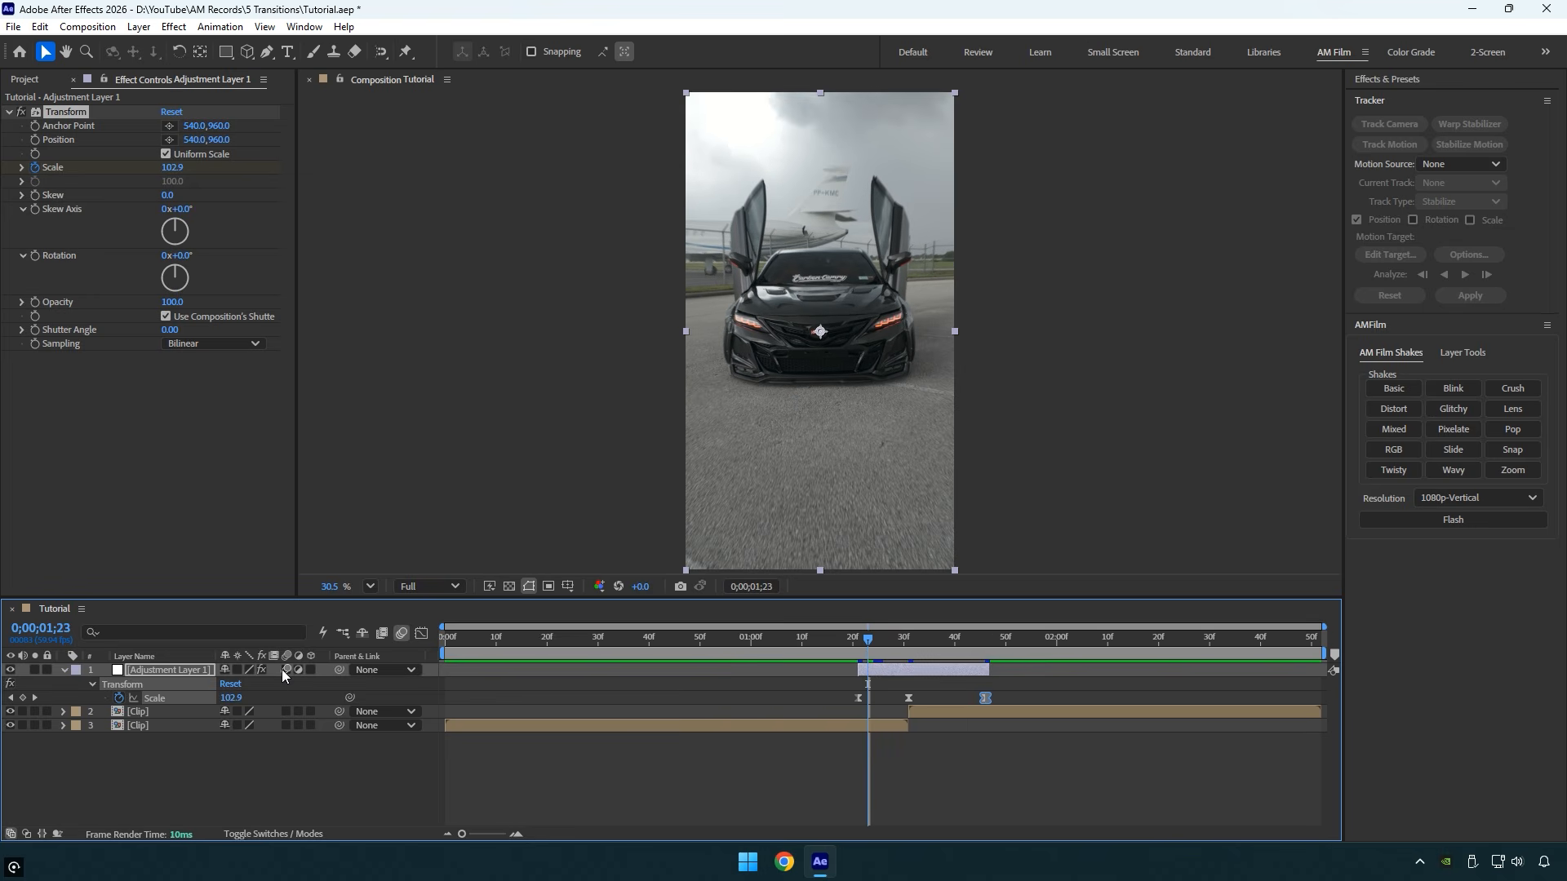
pyautogui.click(165, 316)
pyautogui.moveTo(168, 332); pyautogui.dragTo(766, 359)
pyautogui.moveTo(767, 640)
pyautogui.mouseDown()
pyautogui.moveTo(744, 635)
pyautogui.moveTo(770, 643)
pyautogui.mouseUp()
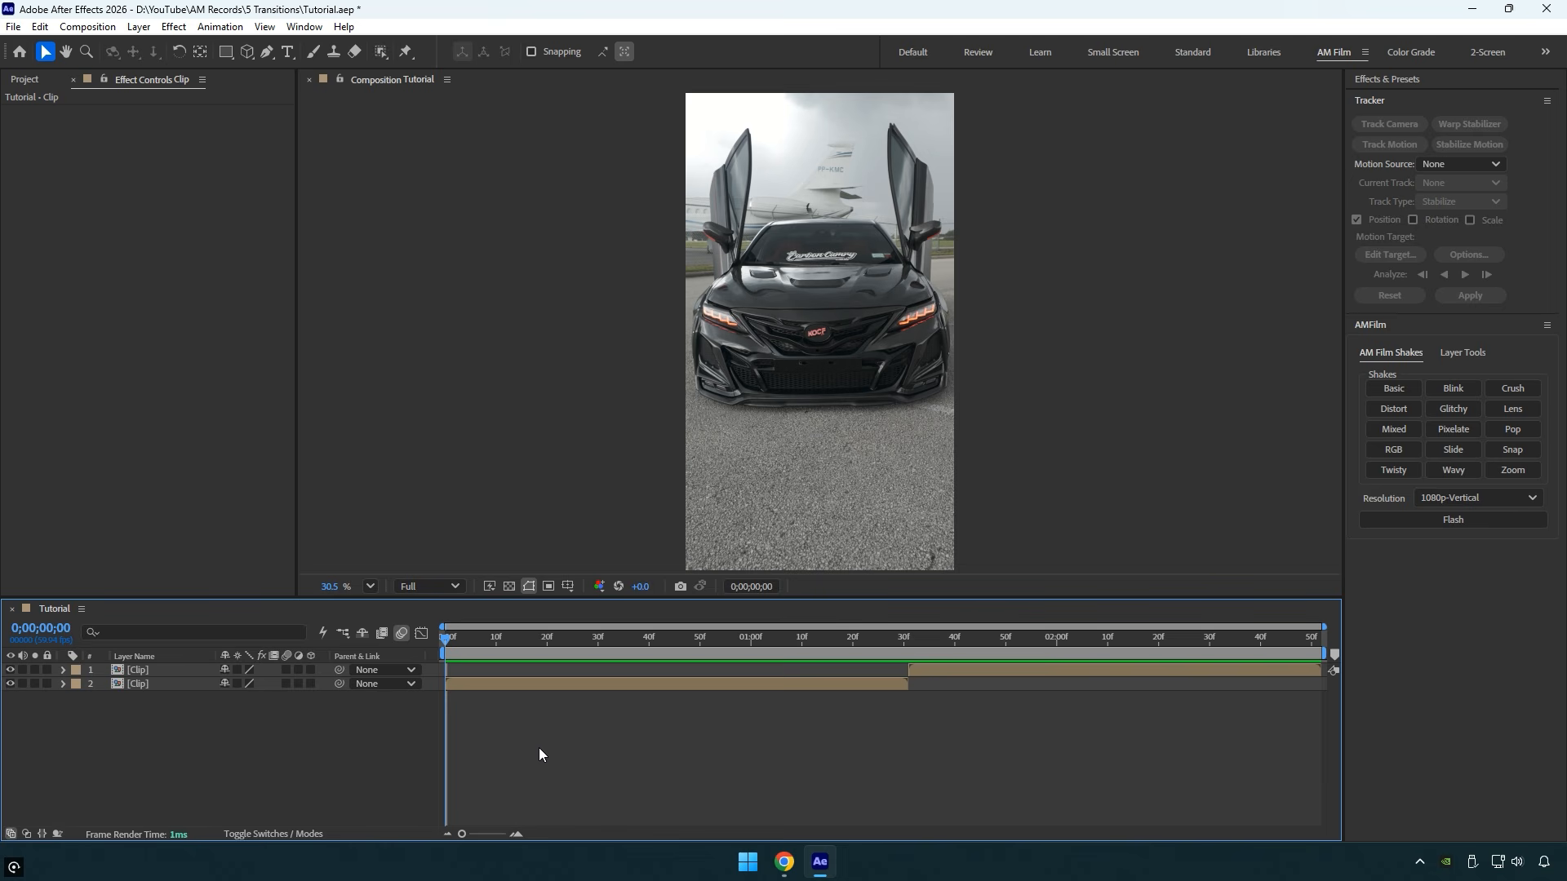
# - Duplicate the second clip and freeze the copy on its first frame at 0;00;01;31
pyautogui.moveTo(543, 640); pyautogui.dragTo(908, 638)
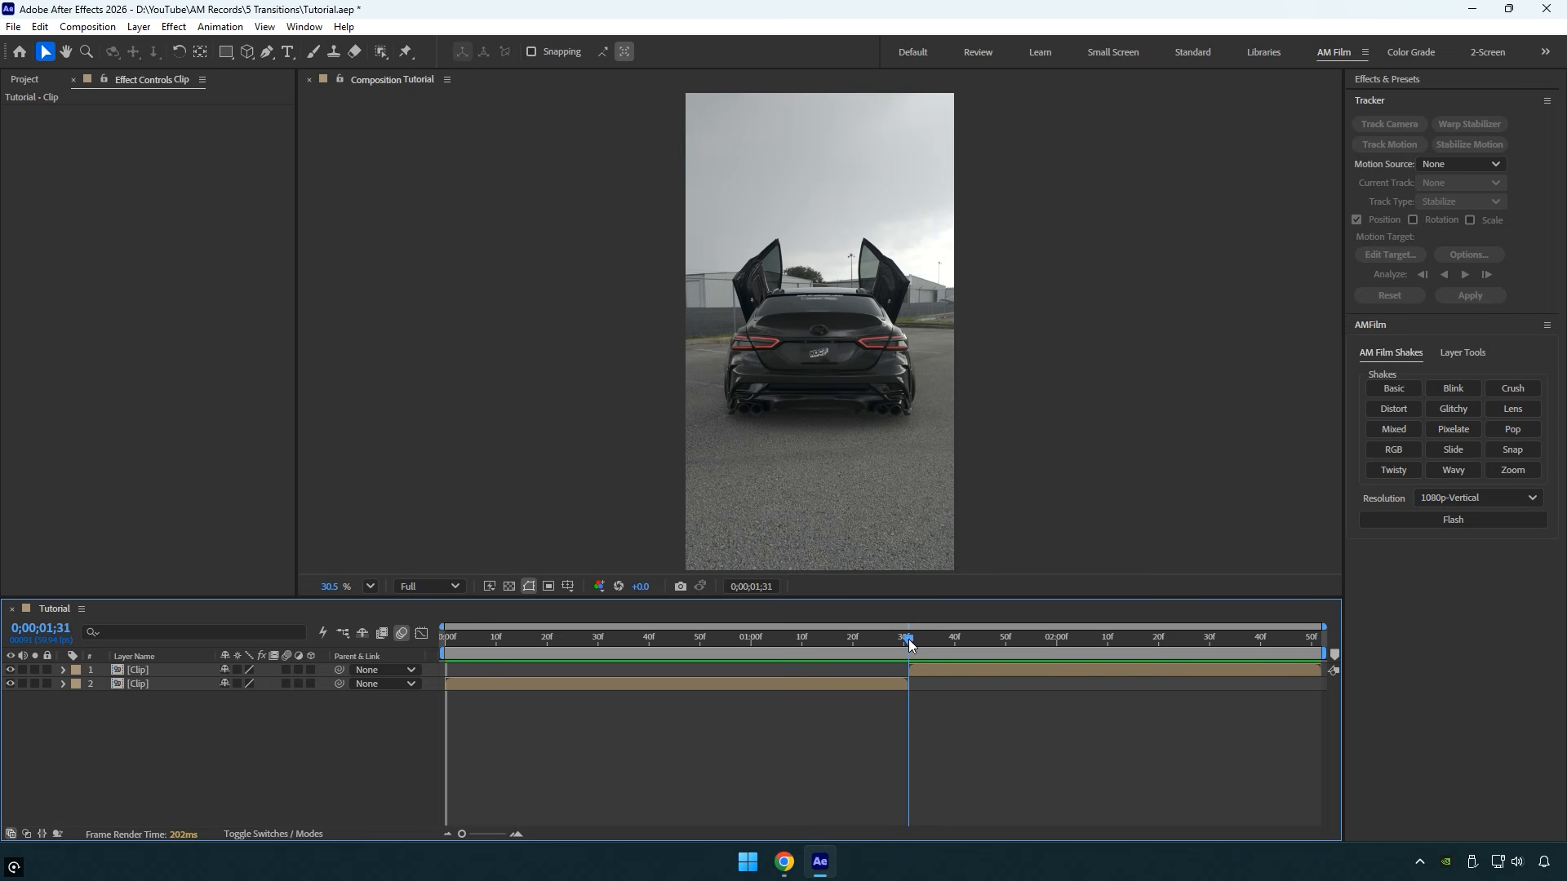
pyautogui.click(915, 669)
pyautogui.hotkey('ctrl', 'd')
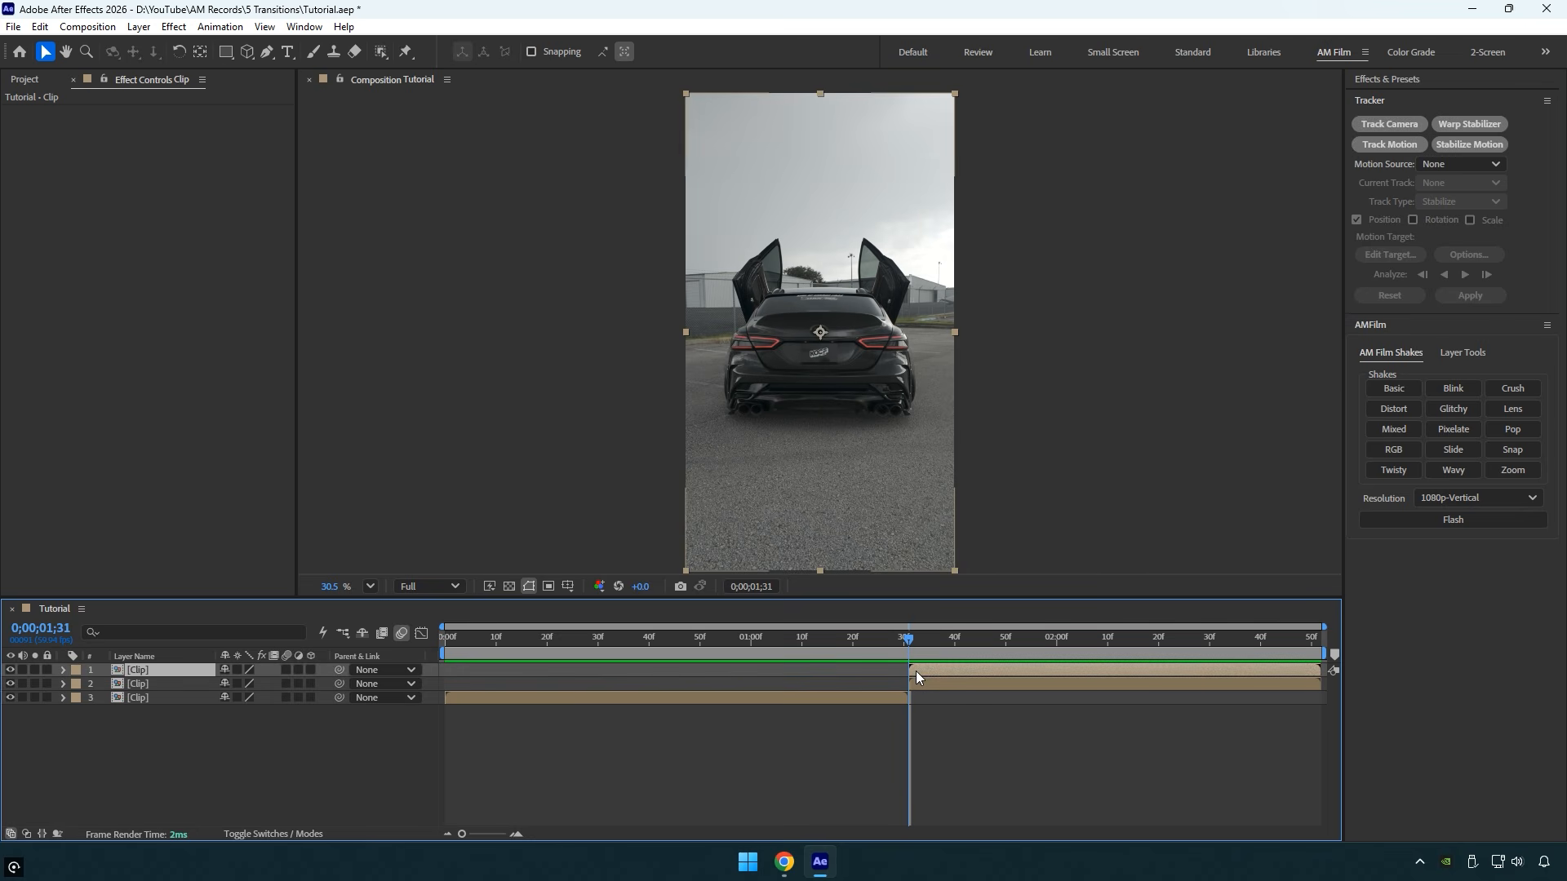
pyautogui.rightClick(915, 670)
pyautogui.moveTo(1001, 263)
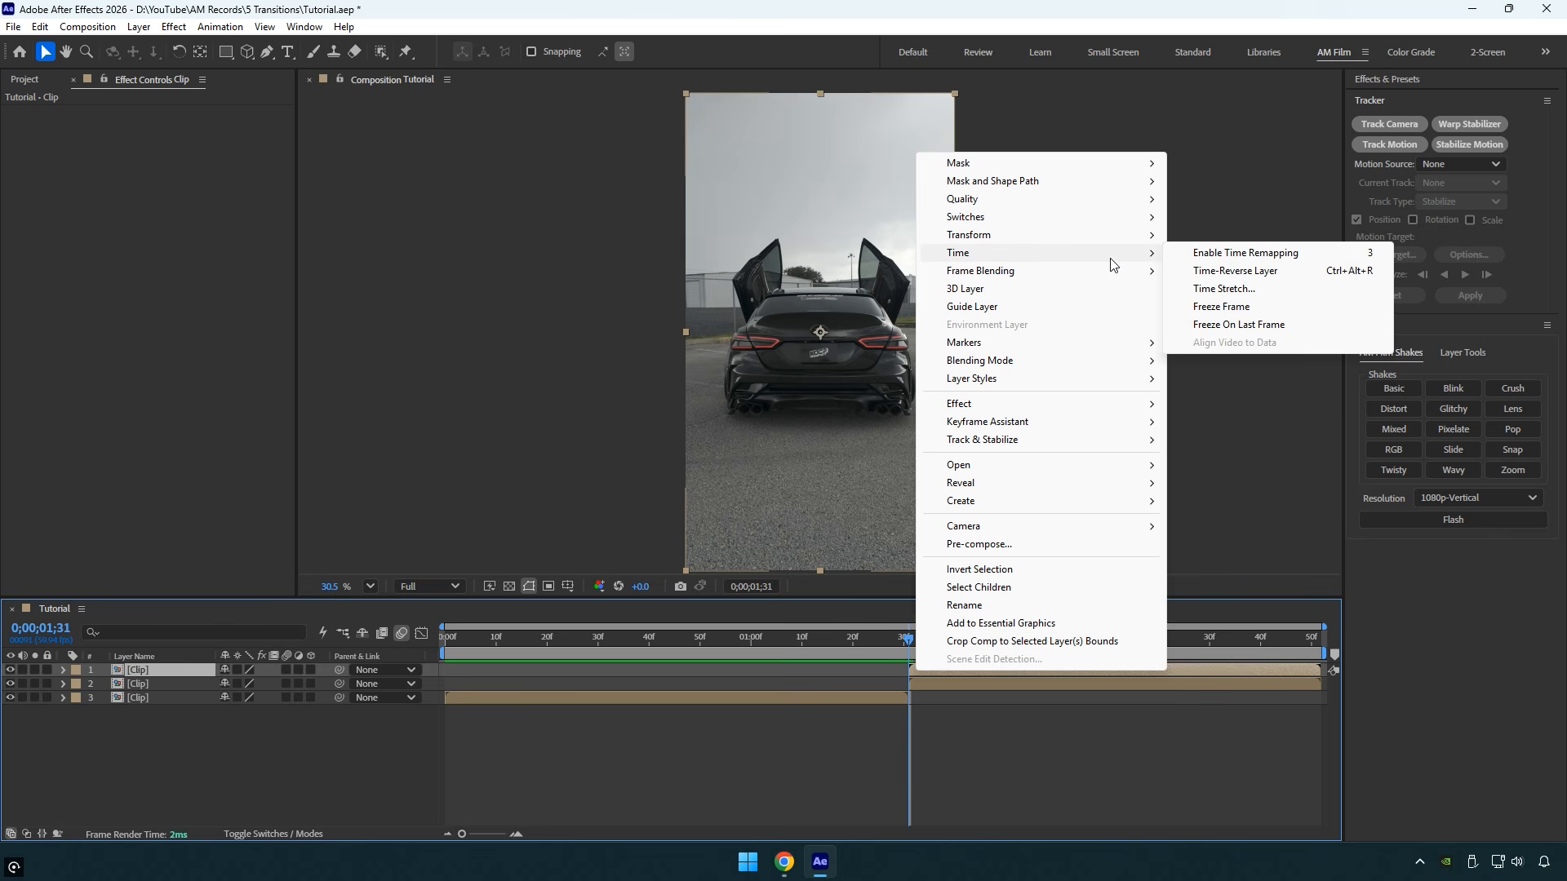
pyautogui.click(1232, 307)
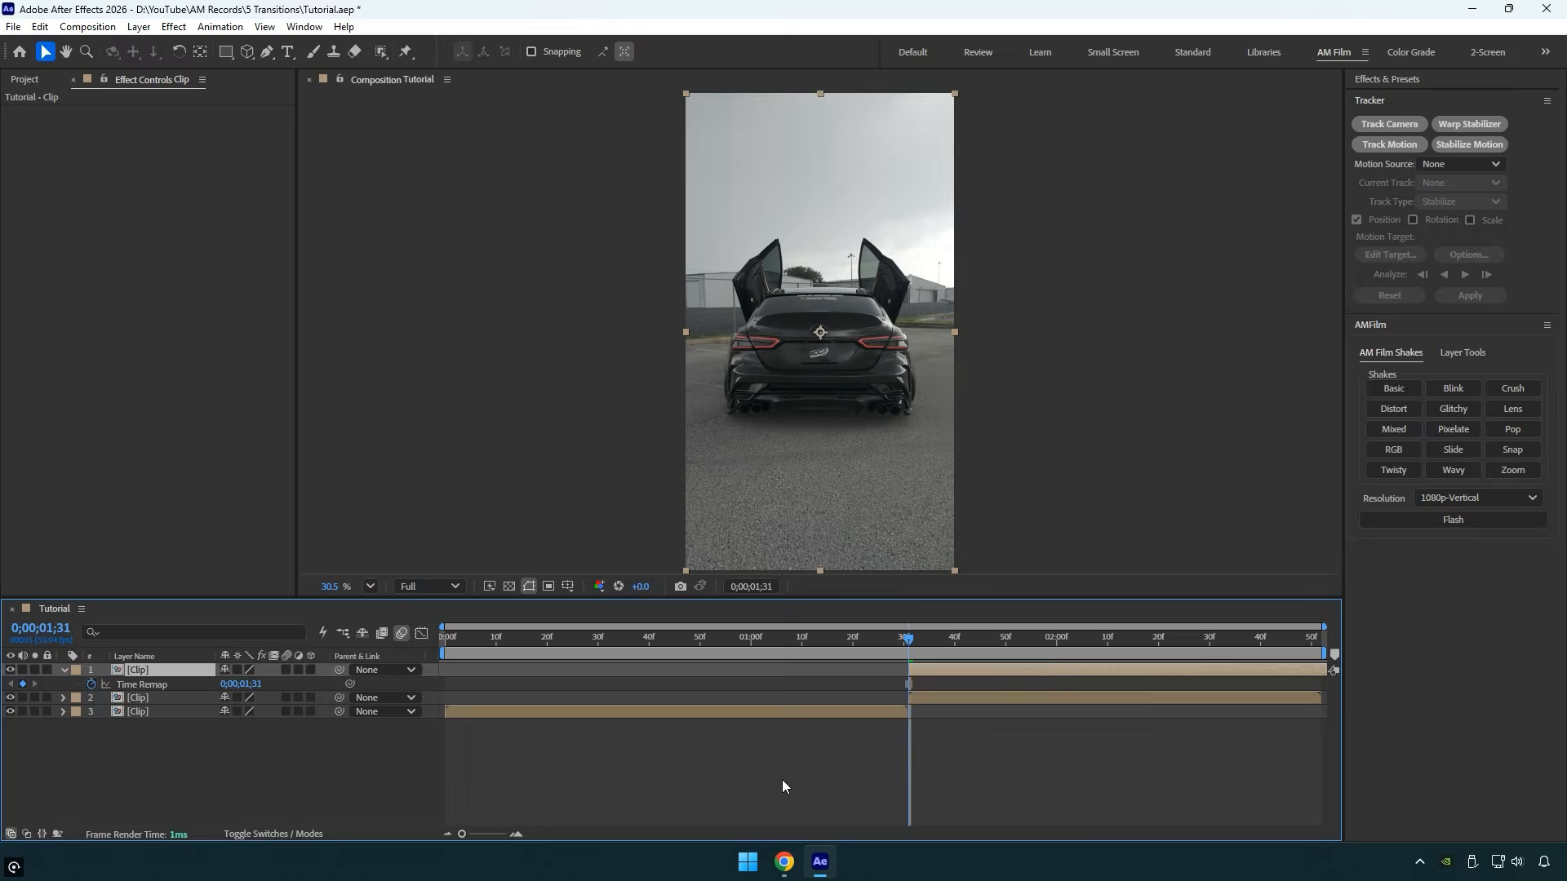
# - Move the frozen clip to start 30 frames earlier at 0;00;01;01 and trim its end at the cut between the clips
pyautogui.hotkey('shift', 'pageup')
pyautogui.hotkey('shift', 'pageup')
pyautogui.hotkey('shift', 'pageup')
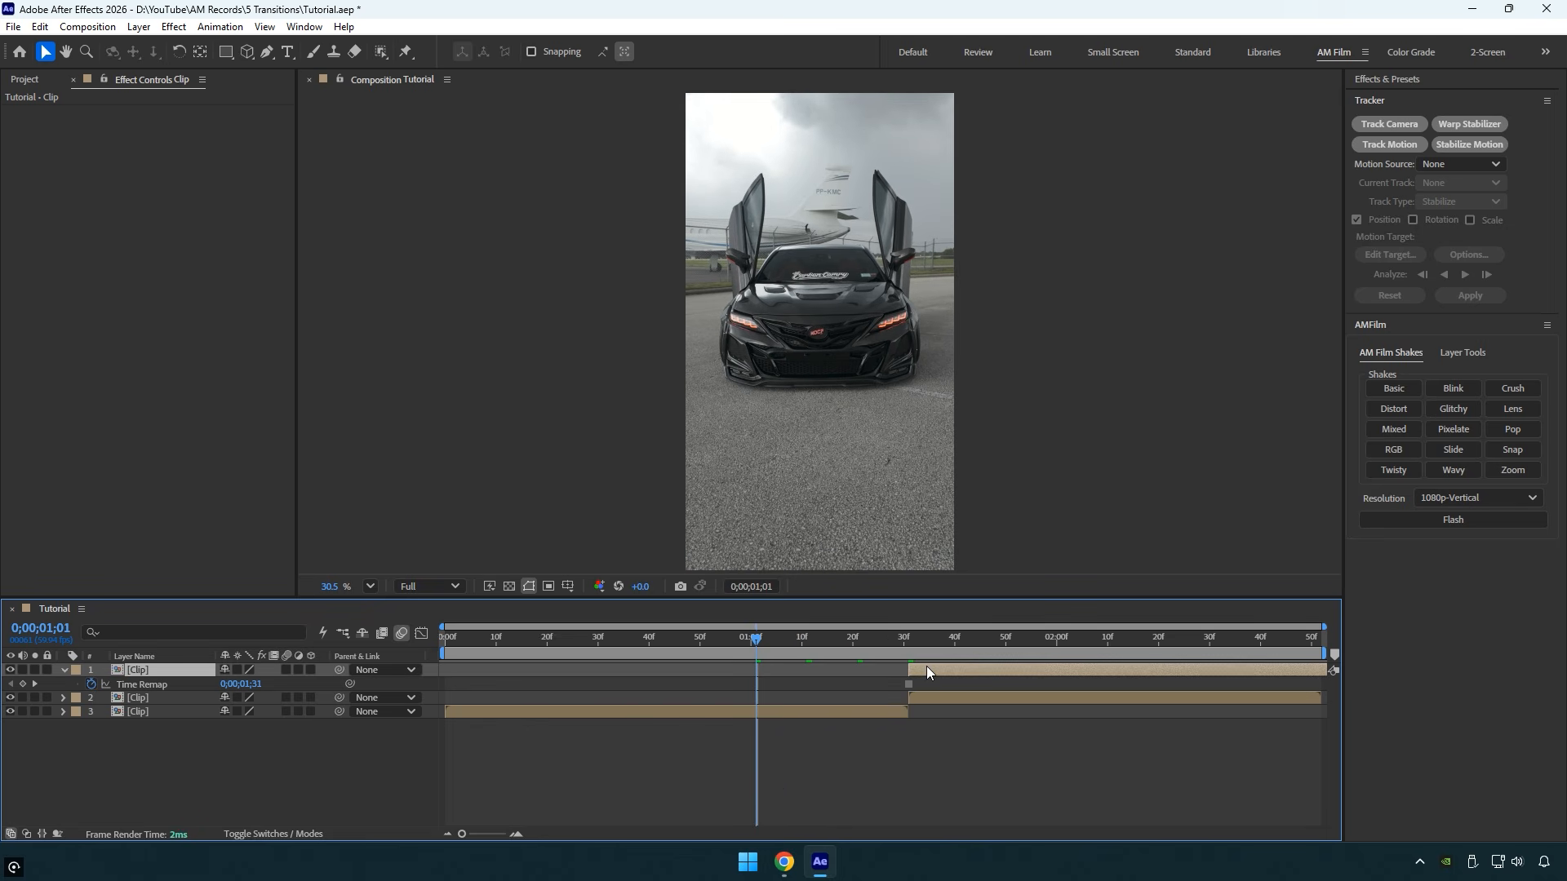
pyautogui.moveTo(796, 676); pyautogui.dragTo(829, 652)
pyautogui.hotkey('alt', ']')
# - Pre-compose the frozen clip as "Mask", moving all attributes and adjusting the duration to the layer's time span
pyautogui.press('F2')
pyautogui.rightClick(826, 668)
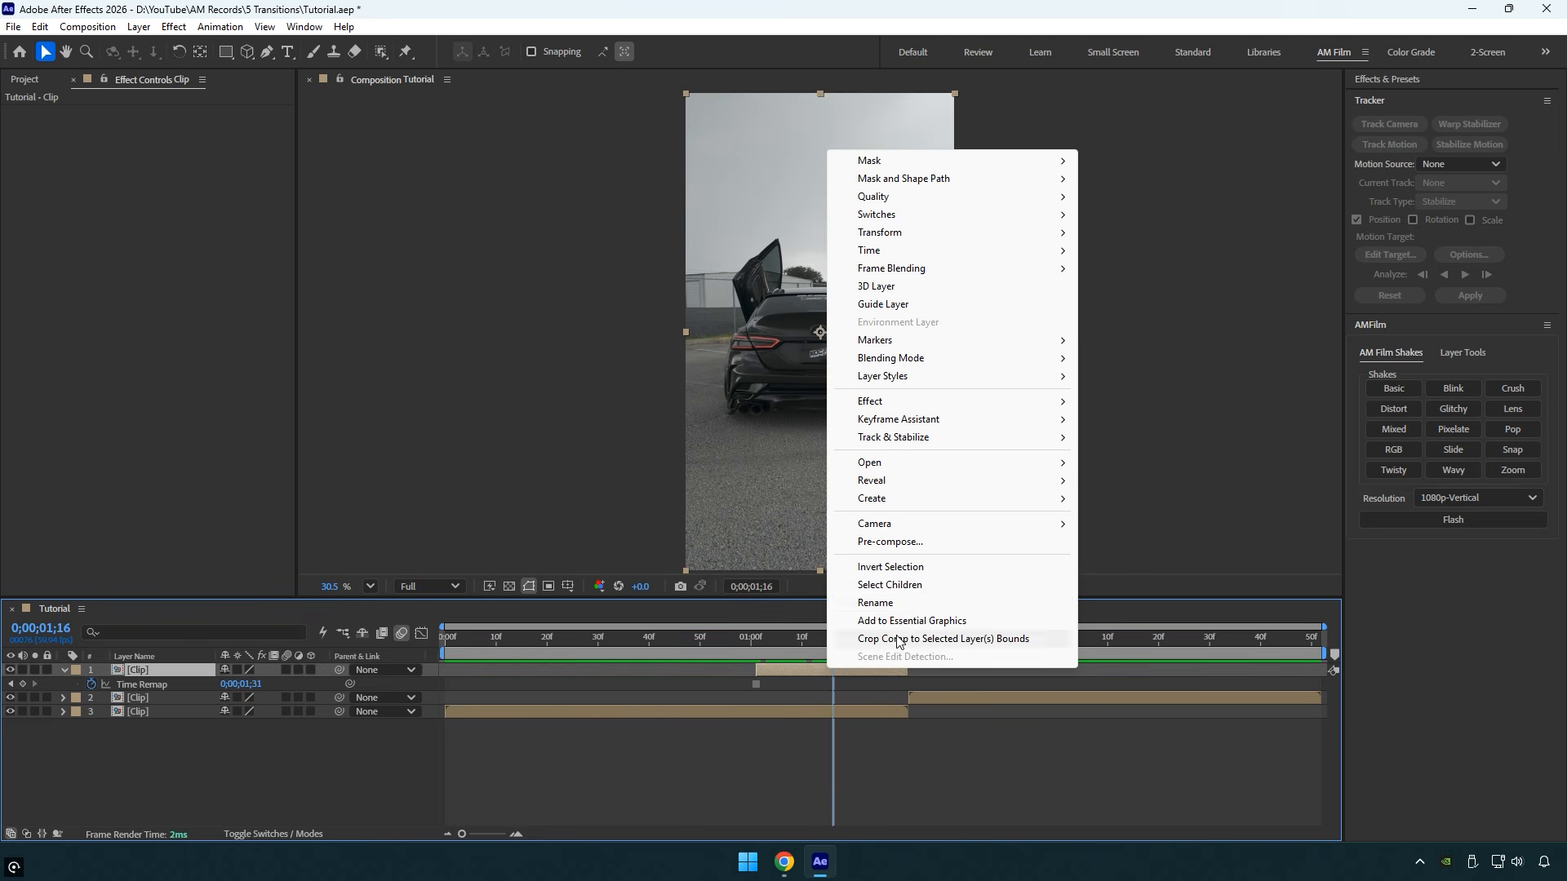
pyautogui.click(891, 542)
pyautogui.write('Mask')
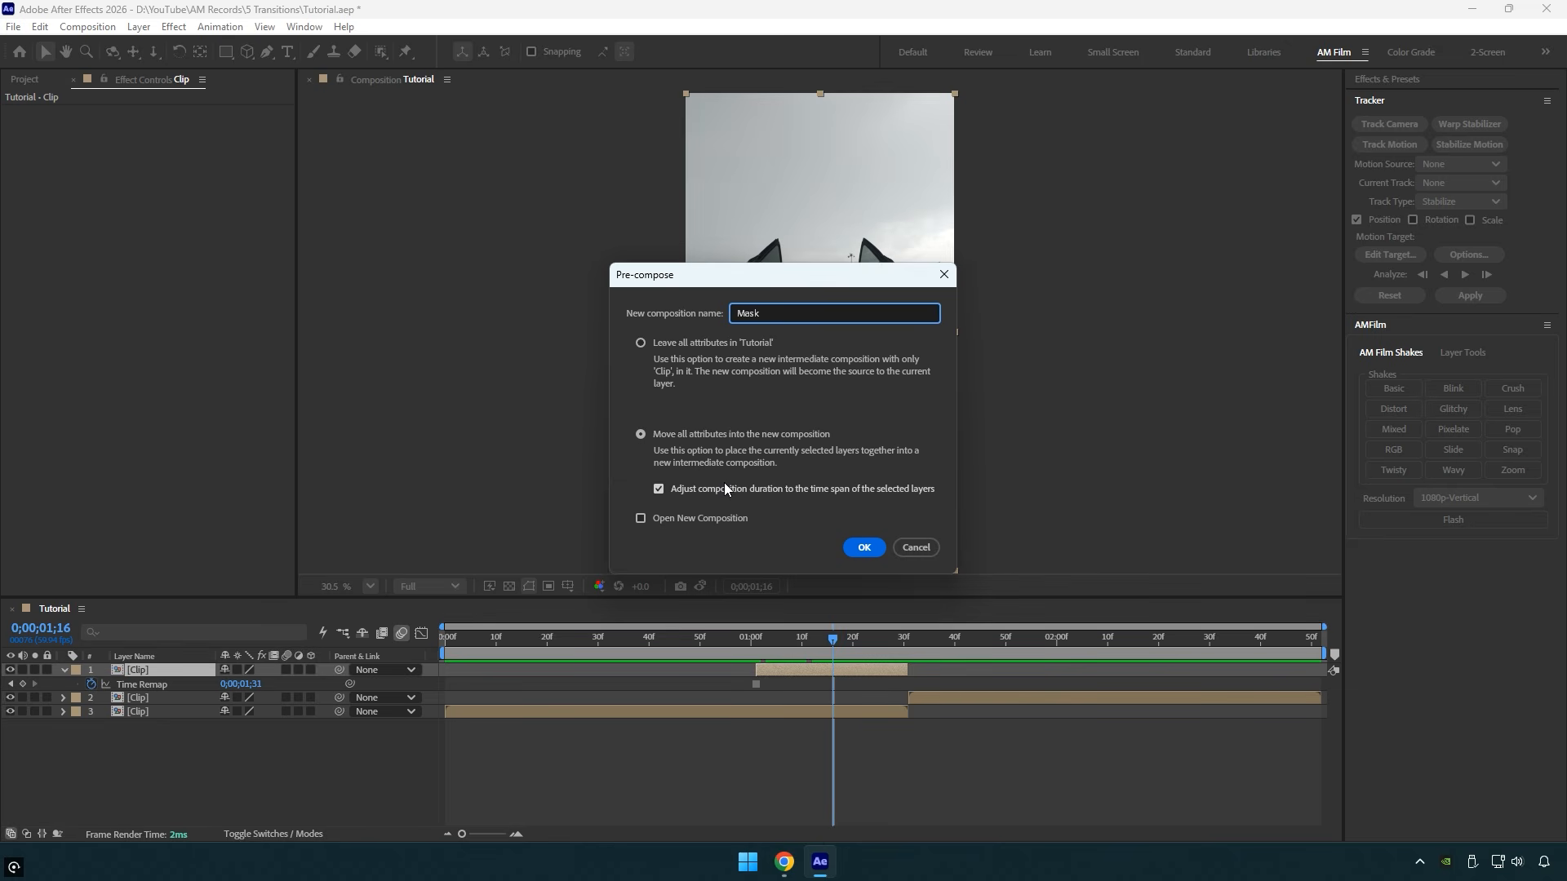
pyautogui.click(872, 547)
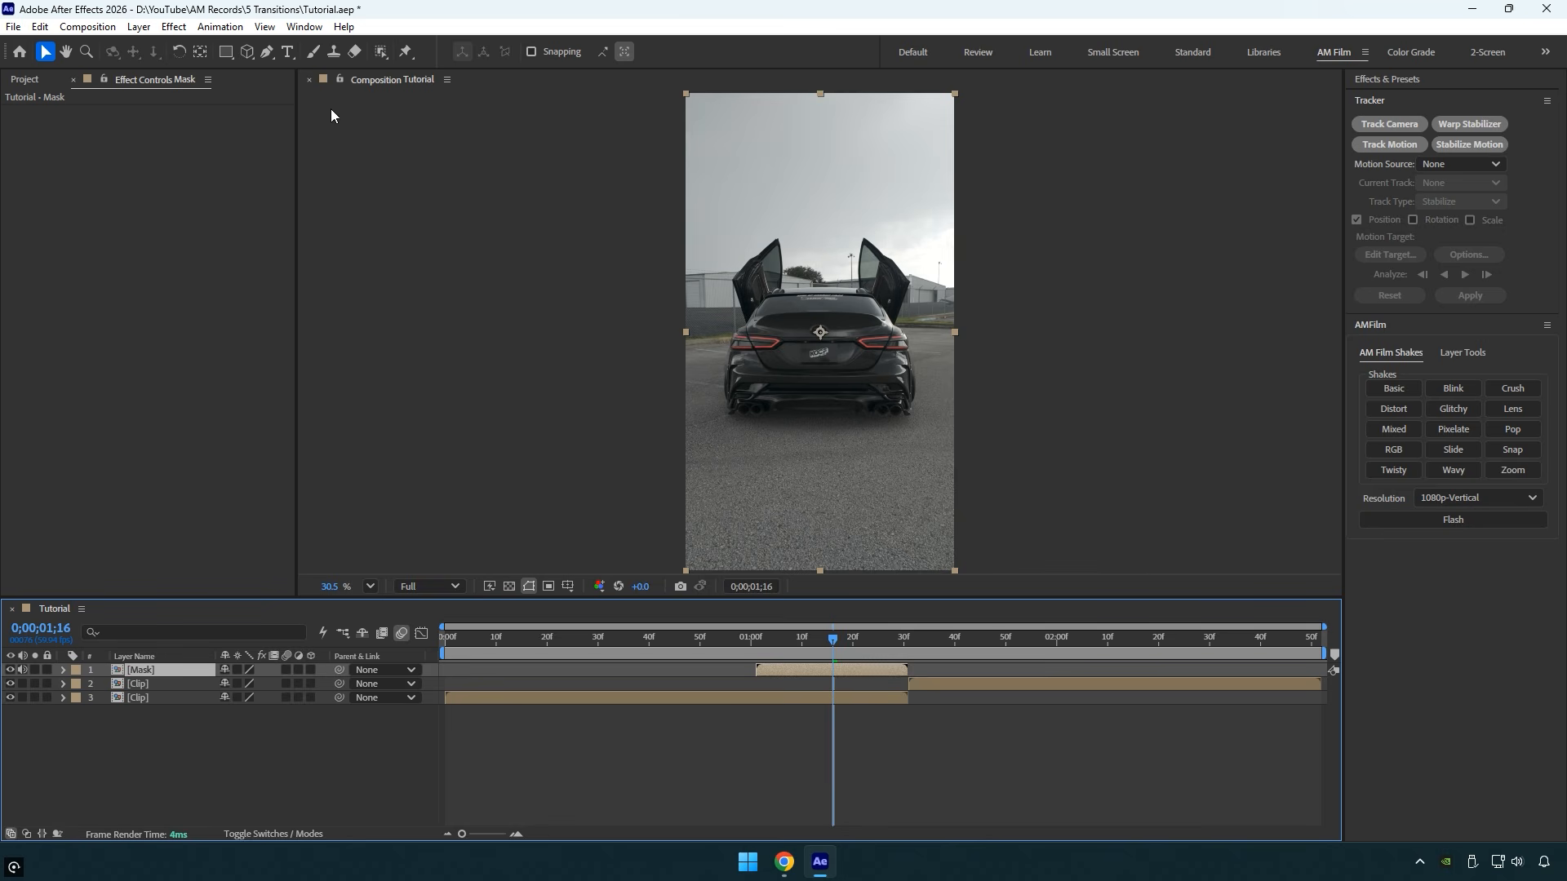
# - Open the Mask layer in its own viewer and select the whole car with the Object Matte Tool
pyautogui.click(266, 53)
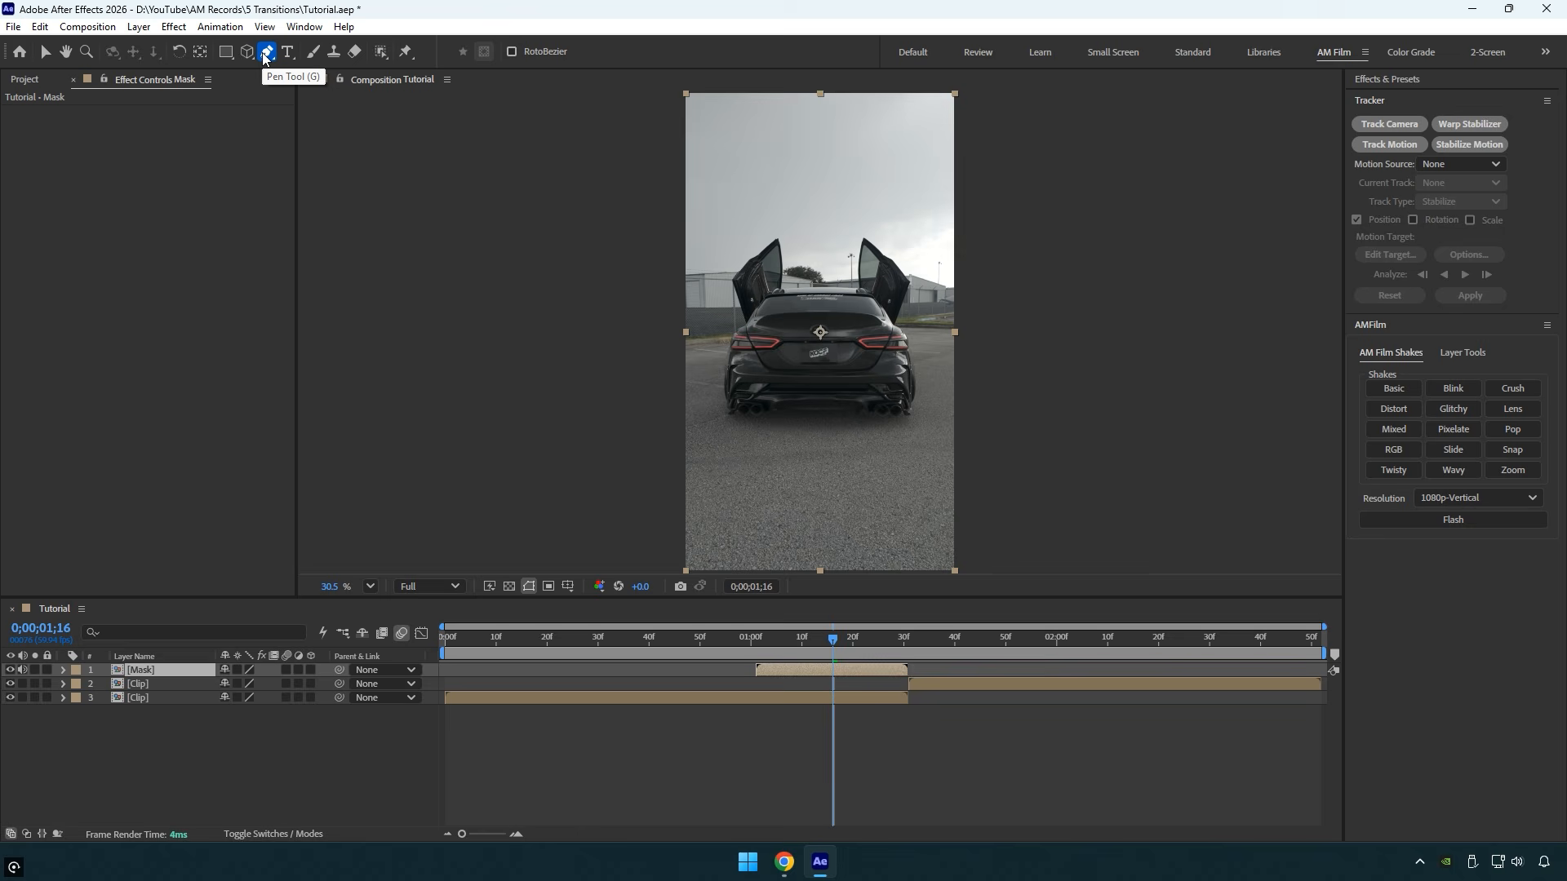
pyautogui.click(382, 53)
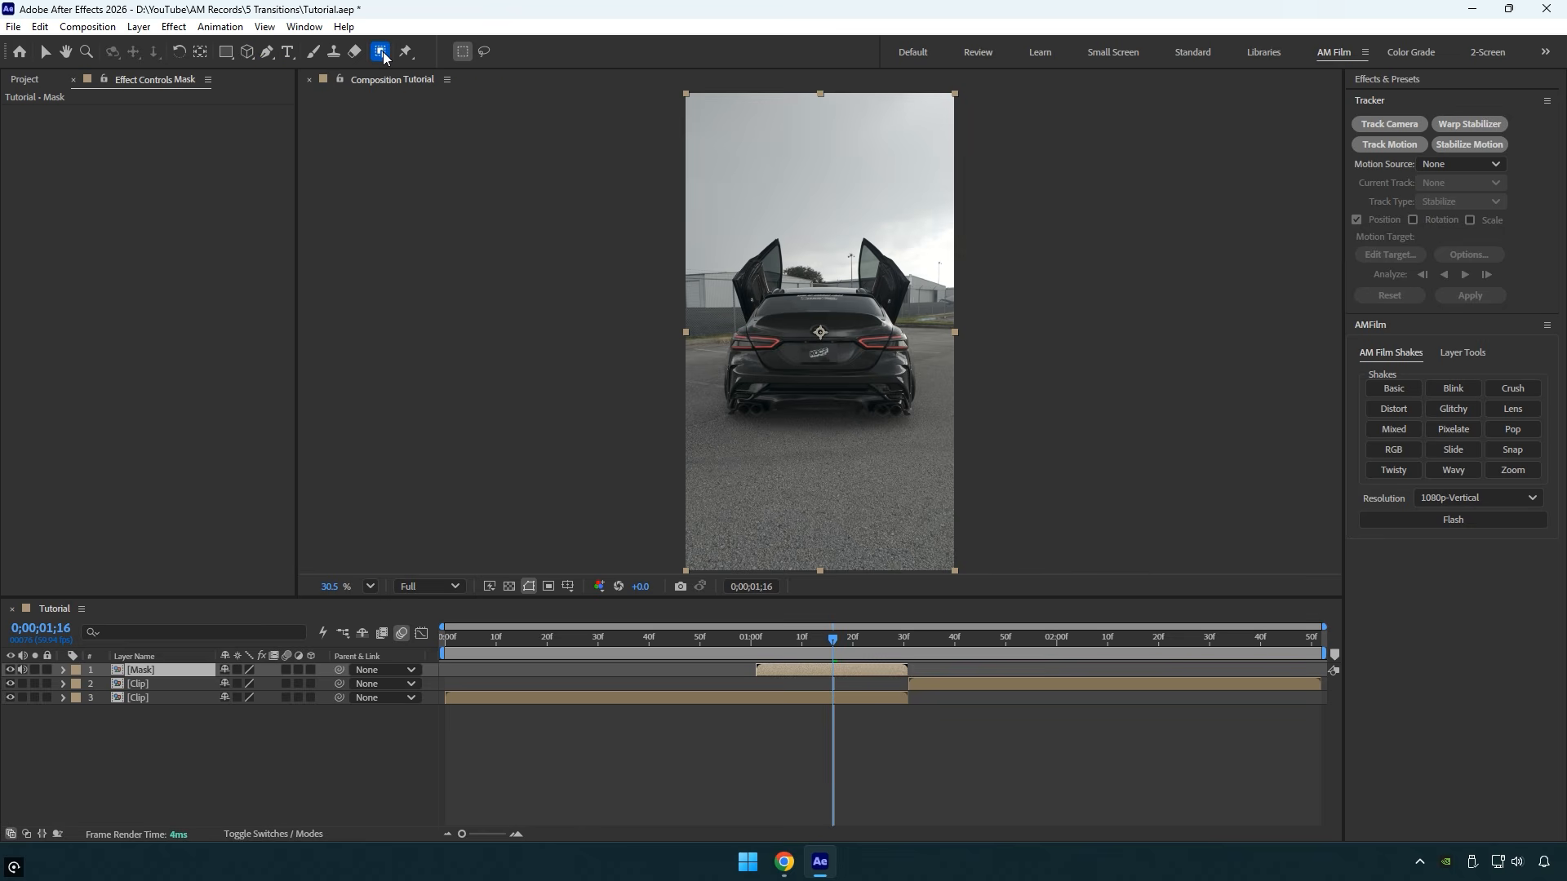
pyautogui.click(383, 56)
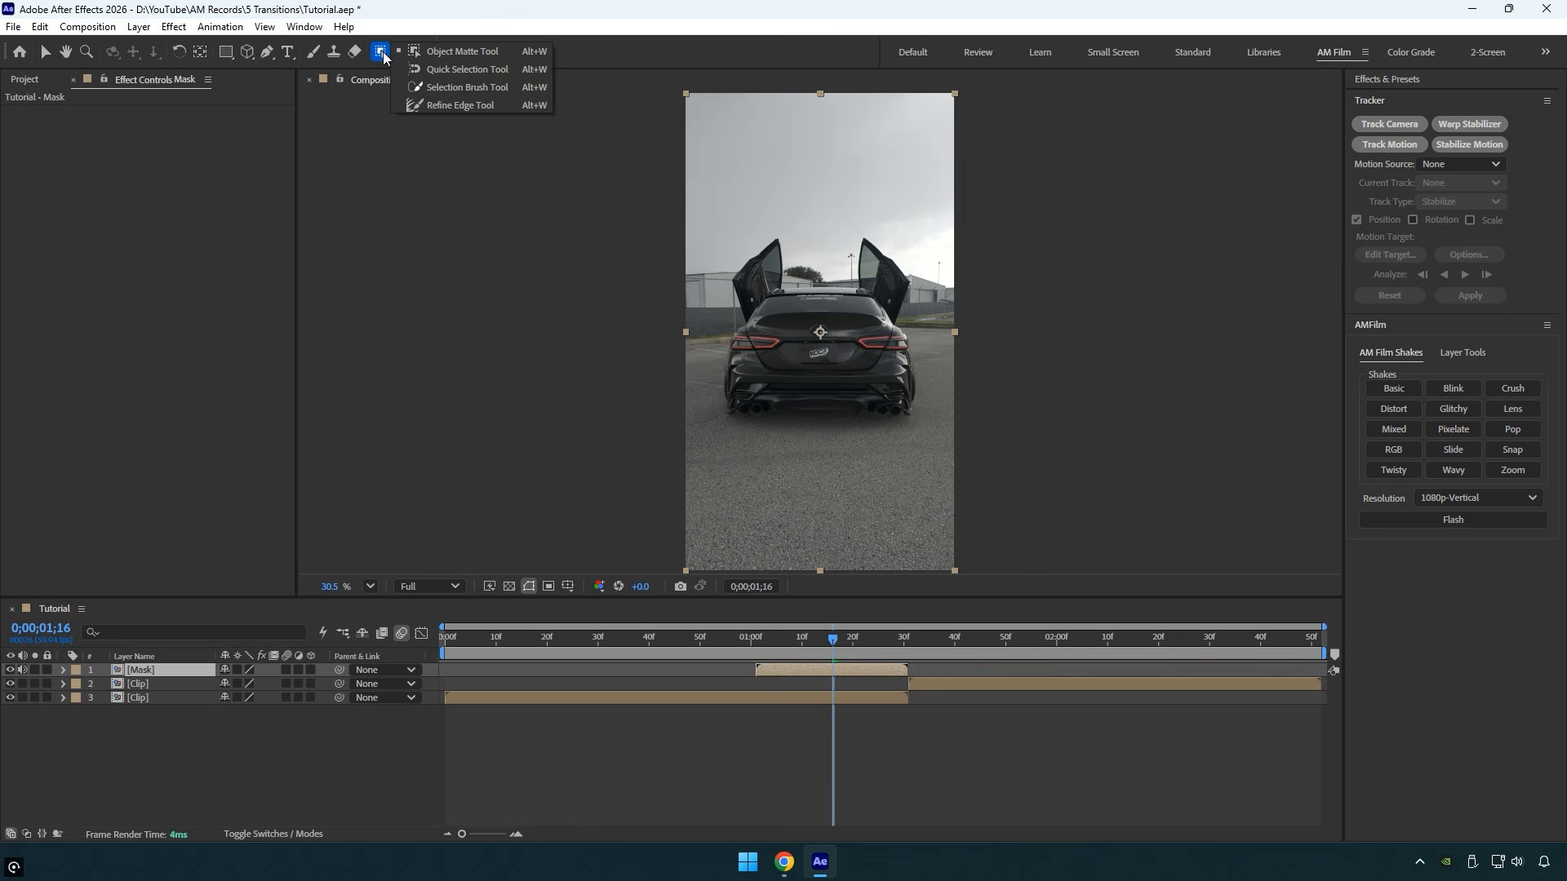
pyautogui.click(500, 53)
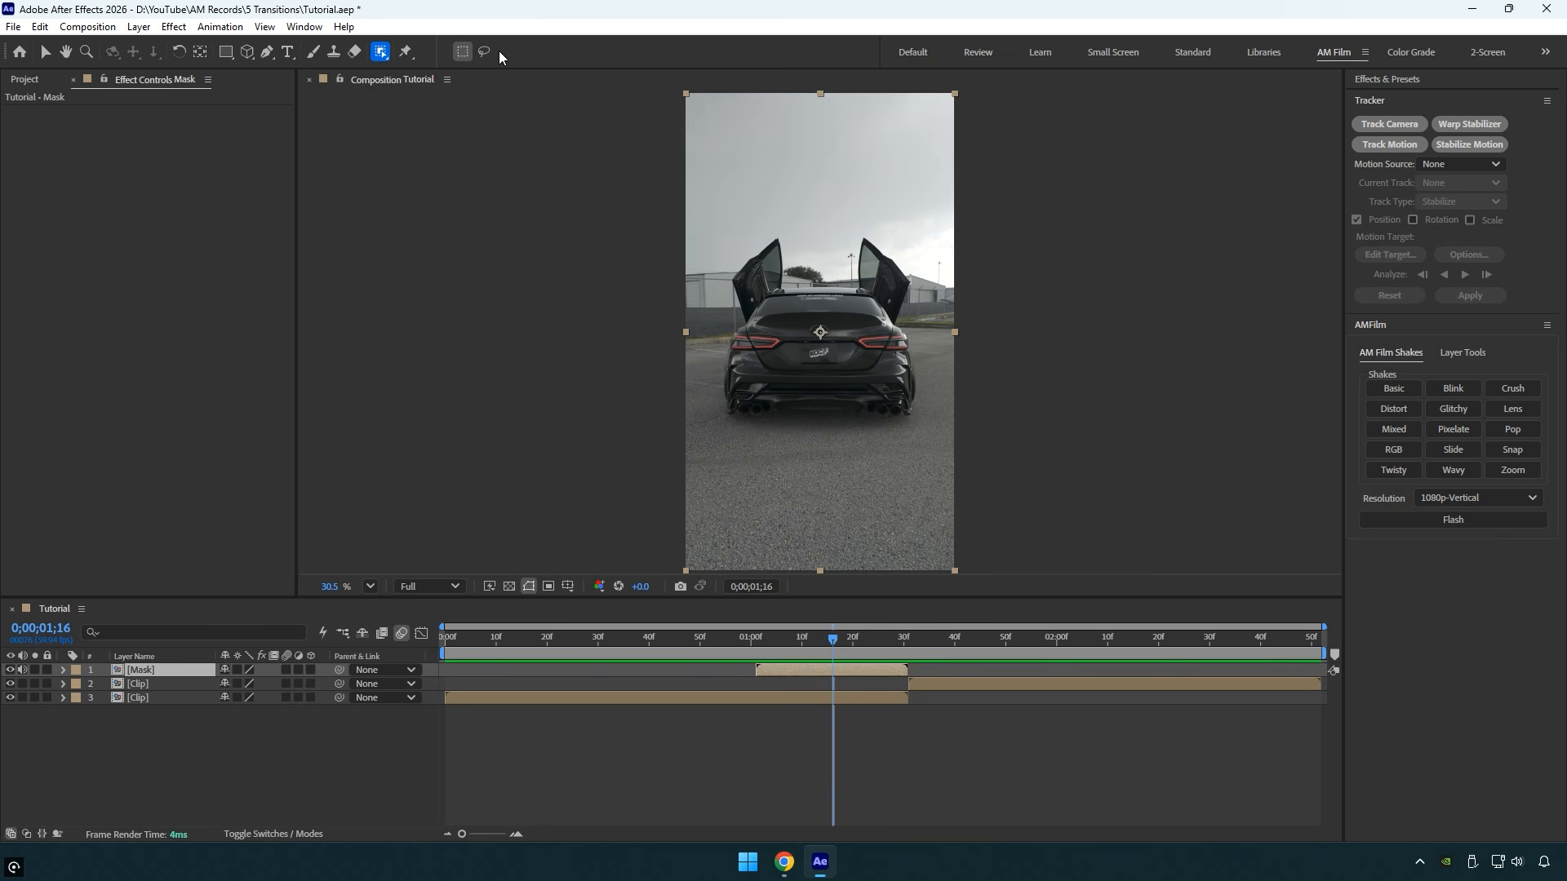
pyautogui.doubleClick(798, 351)
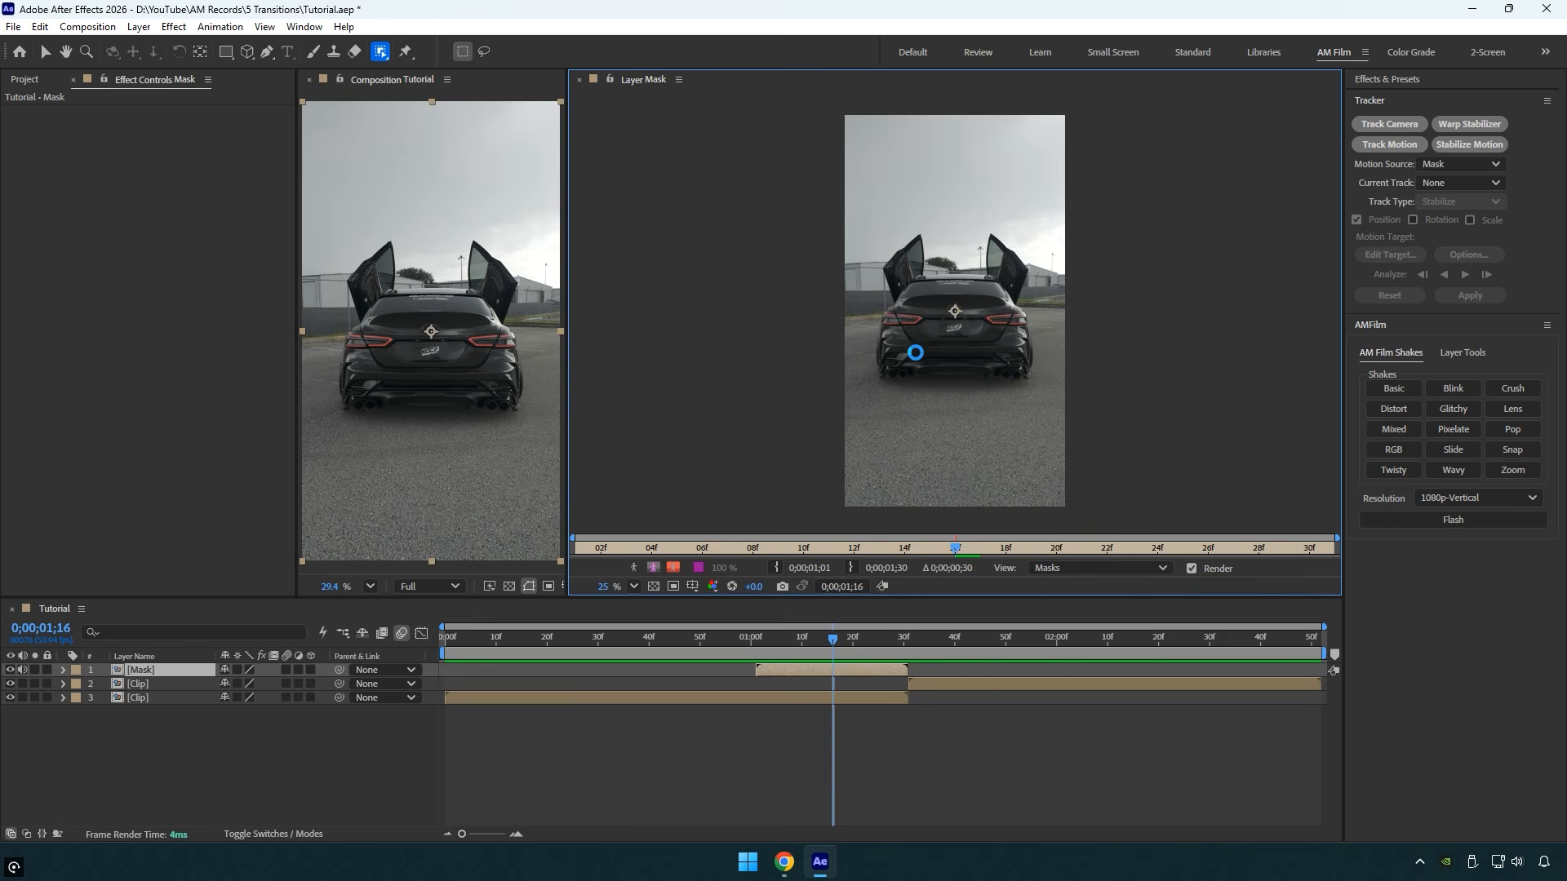
pyautogui.click(946, 343)
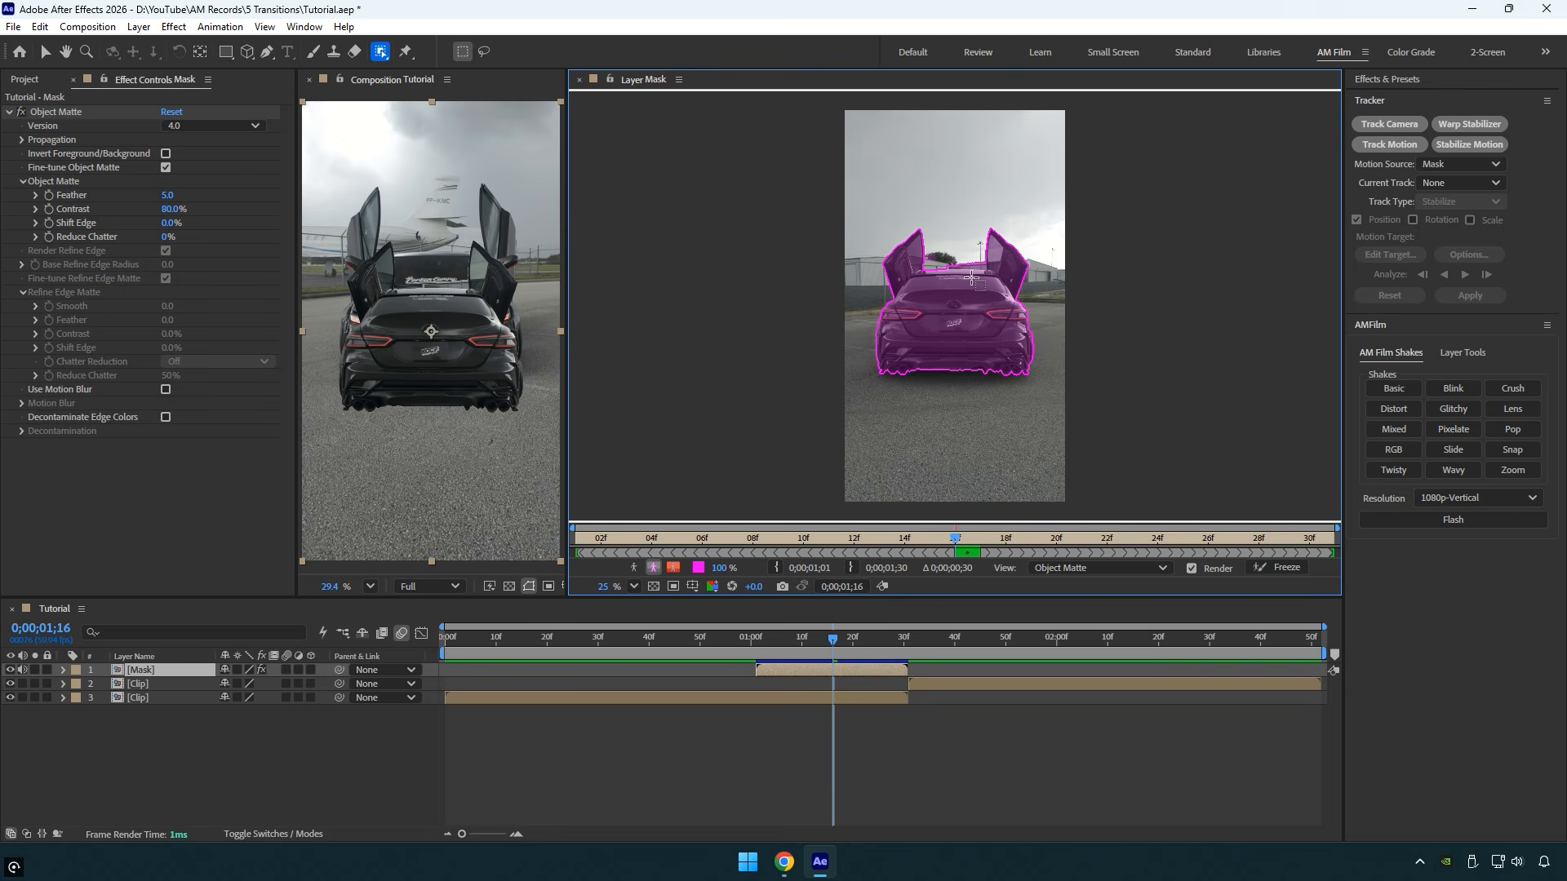
# - Remove the background area between the open doors above the roof from the matte with the Quick Selection Tool
pyautogui.scroll(5, 979, 261)
pyautogui.click(383, 54)
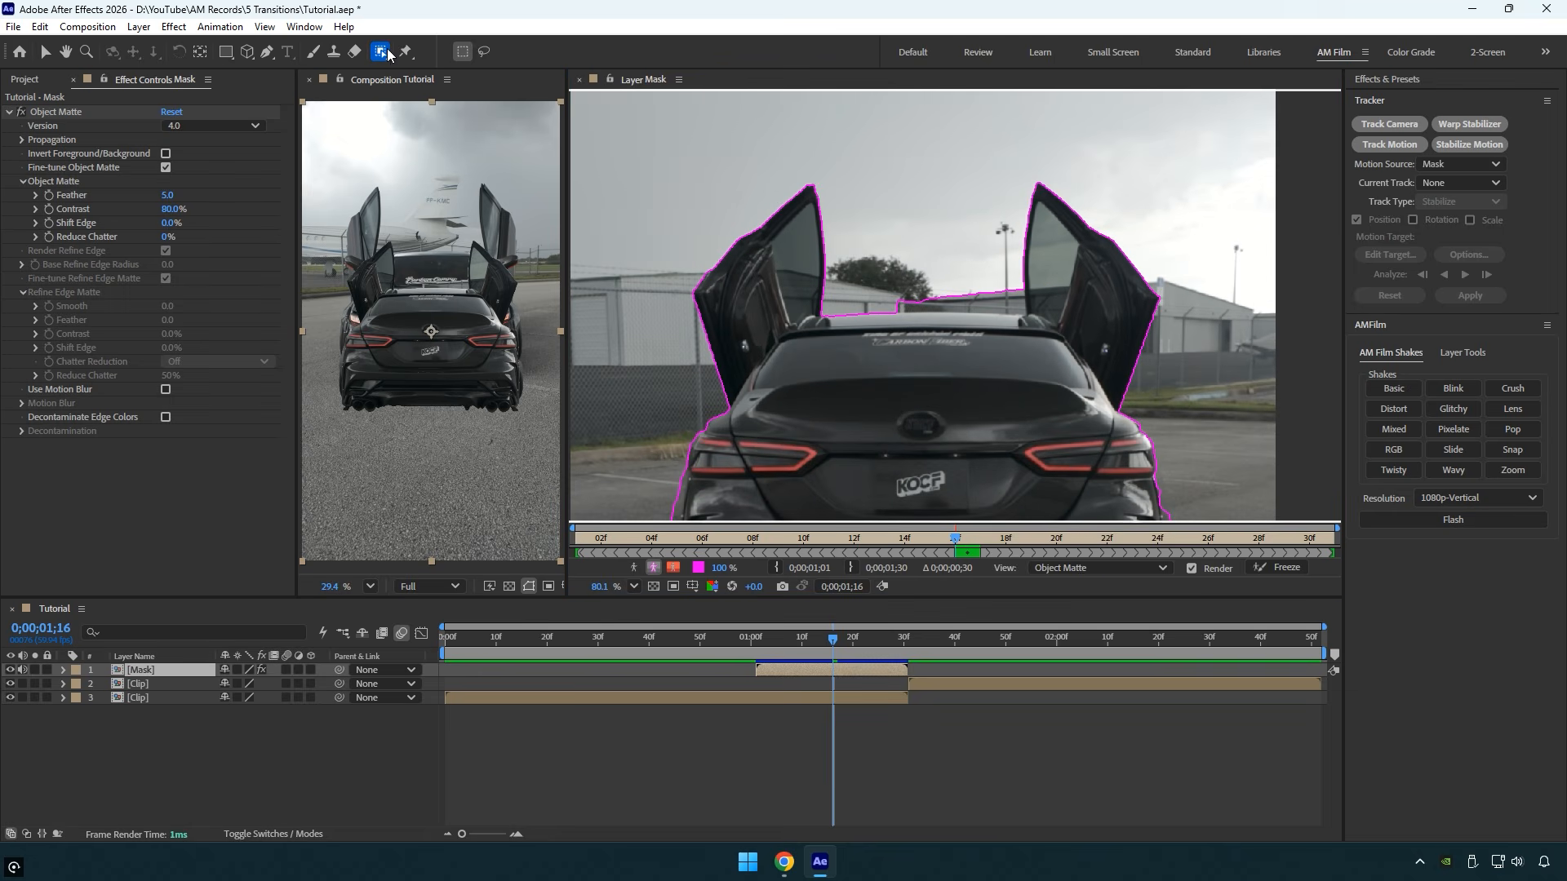
pyautogui.click(439, 71)
pyautogui.scroll(2, 899, 299)
pyautogui.moveTo(906, 289)
pyautogui.mouseDown()
pyautogui.moveTo(874, 313)
pyautogui.moveTo(1053, 294)
pyautogui.mouseUp()
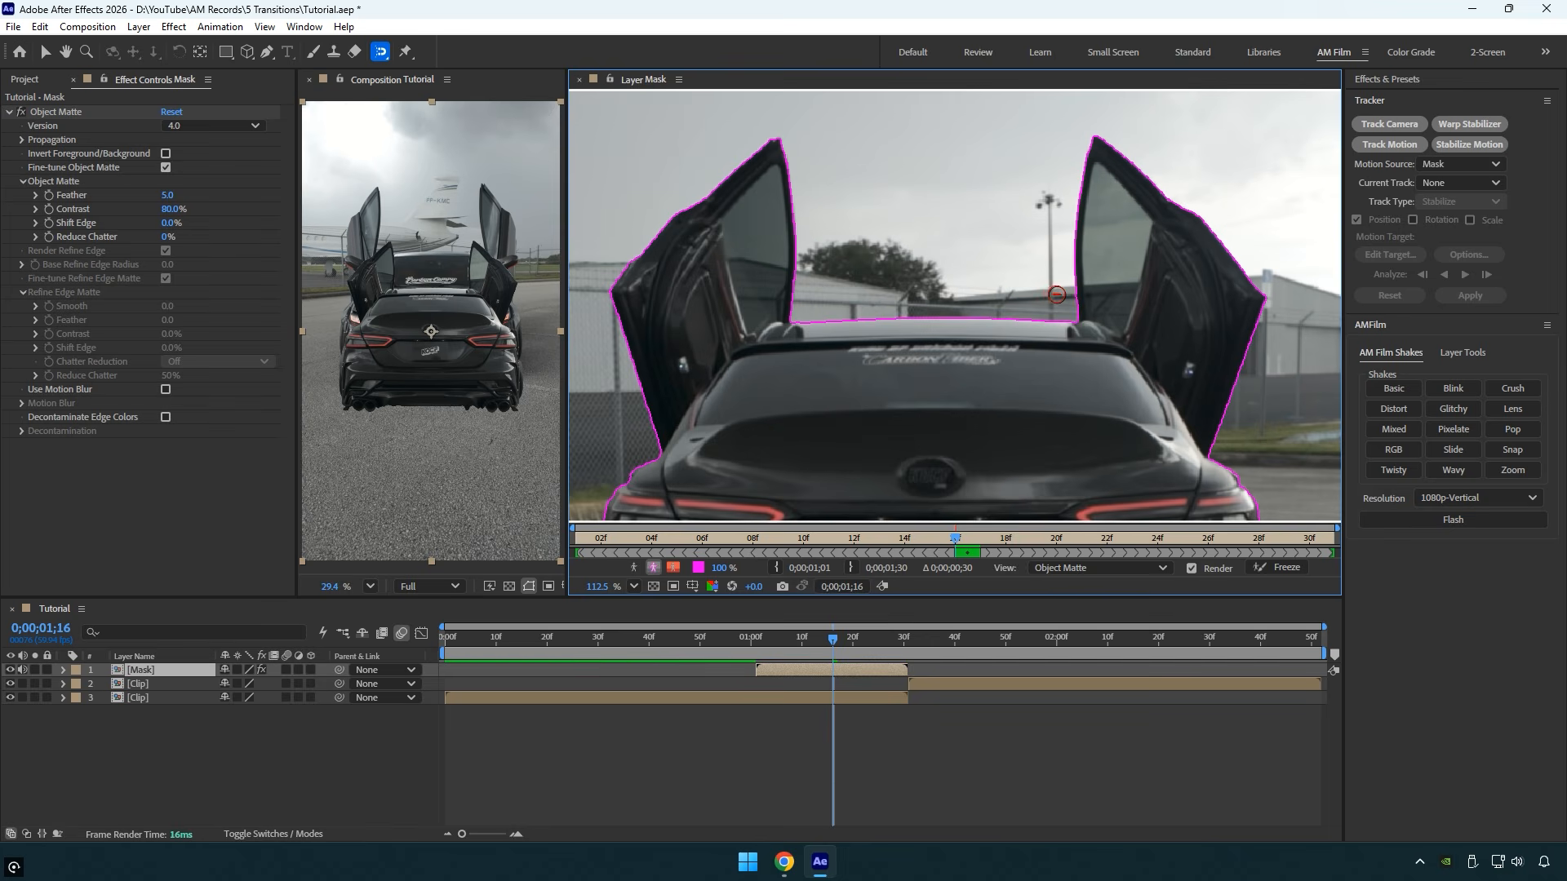
# - Freeze the Object Matte propagation for the car and close the Mask layer view
pyautogui.hotkey('shift', '/')
pyautogui.click(1291, 576)
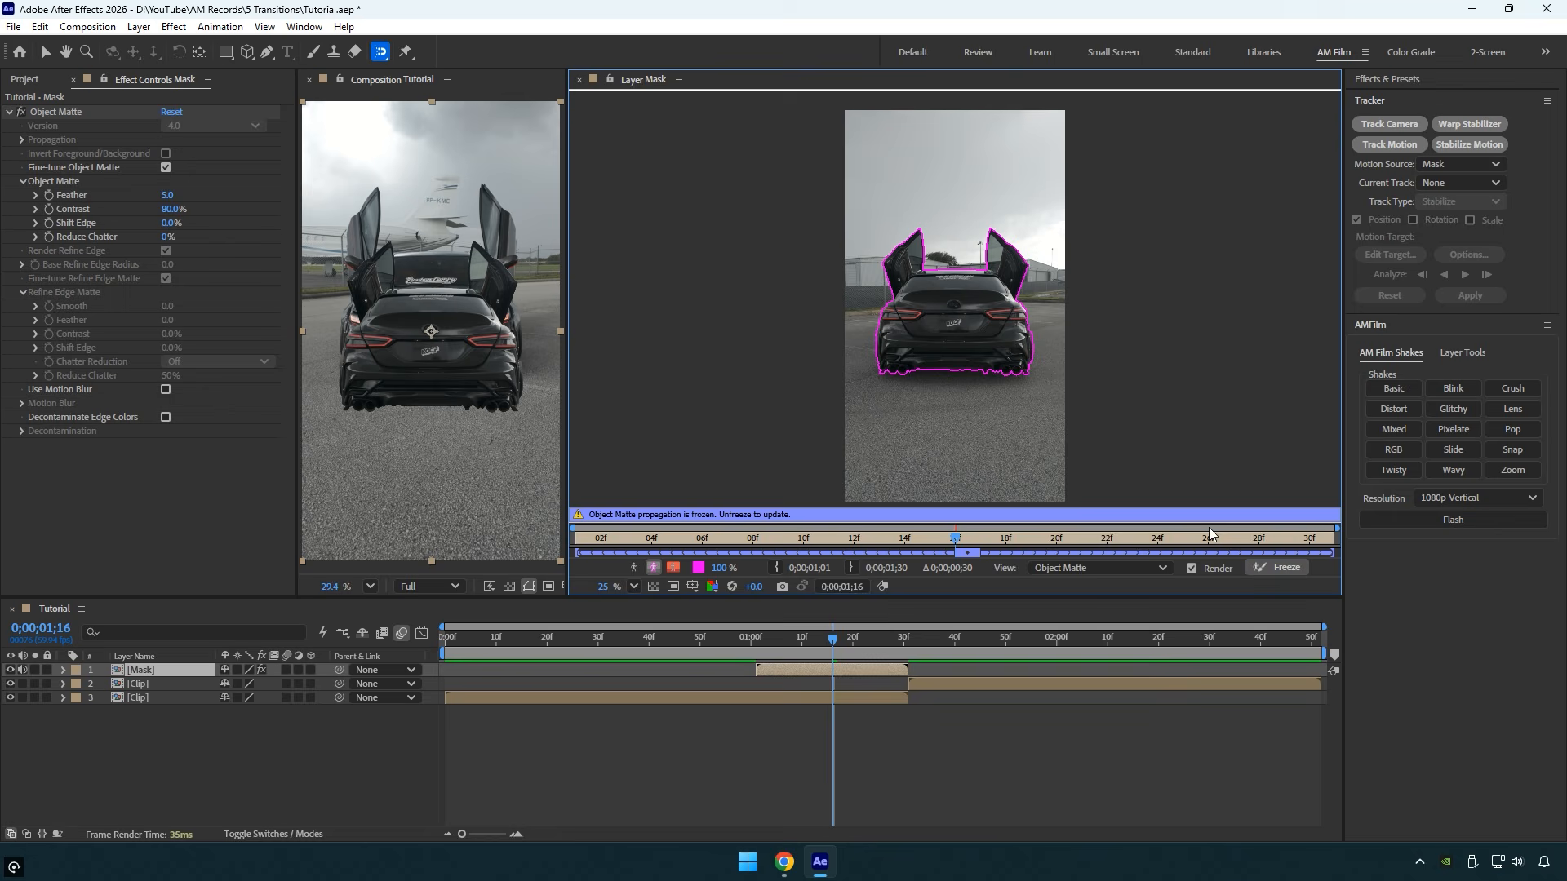
pyautogui.click(579, 79)
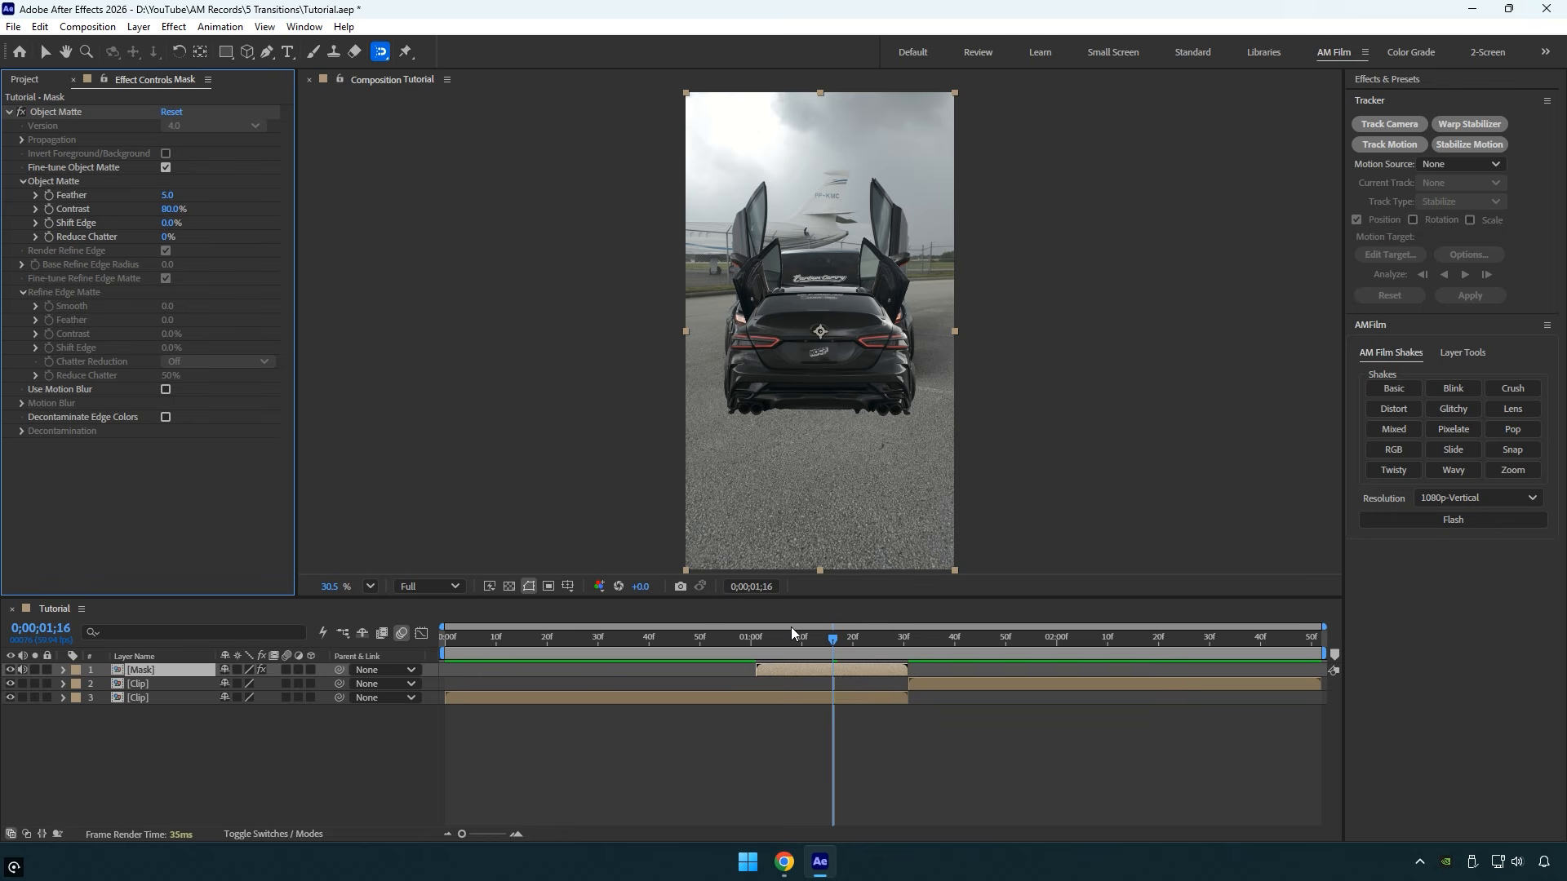
pyautogui.press('s')
pyautogui.moveTo(242, 688); pyautogui.dragTo(321, 690)
pyautogui.press('p')
pyautogui.hotkey('ctrl', 'z')
pyautogui.hotkey('ctrl', 'z')
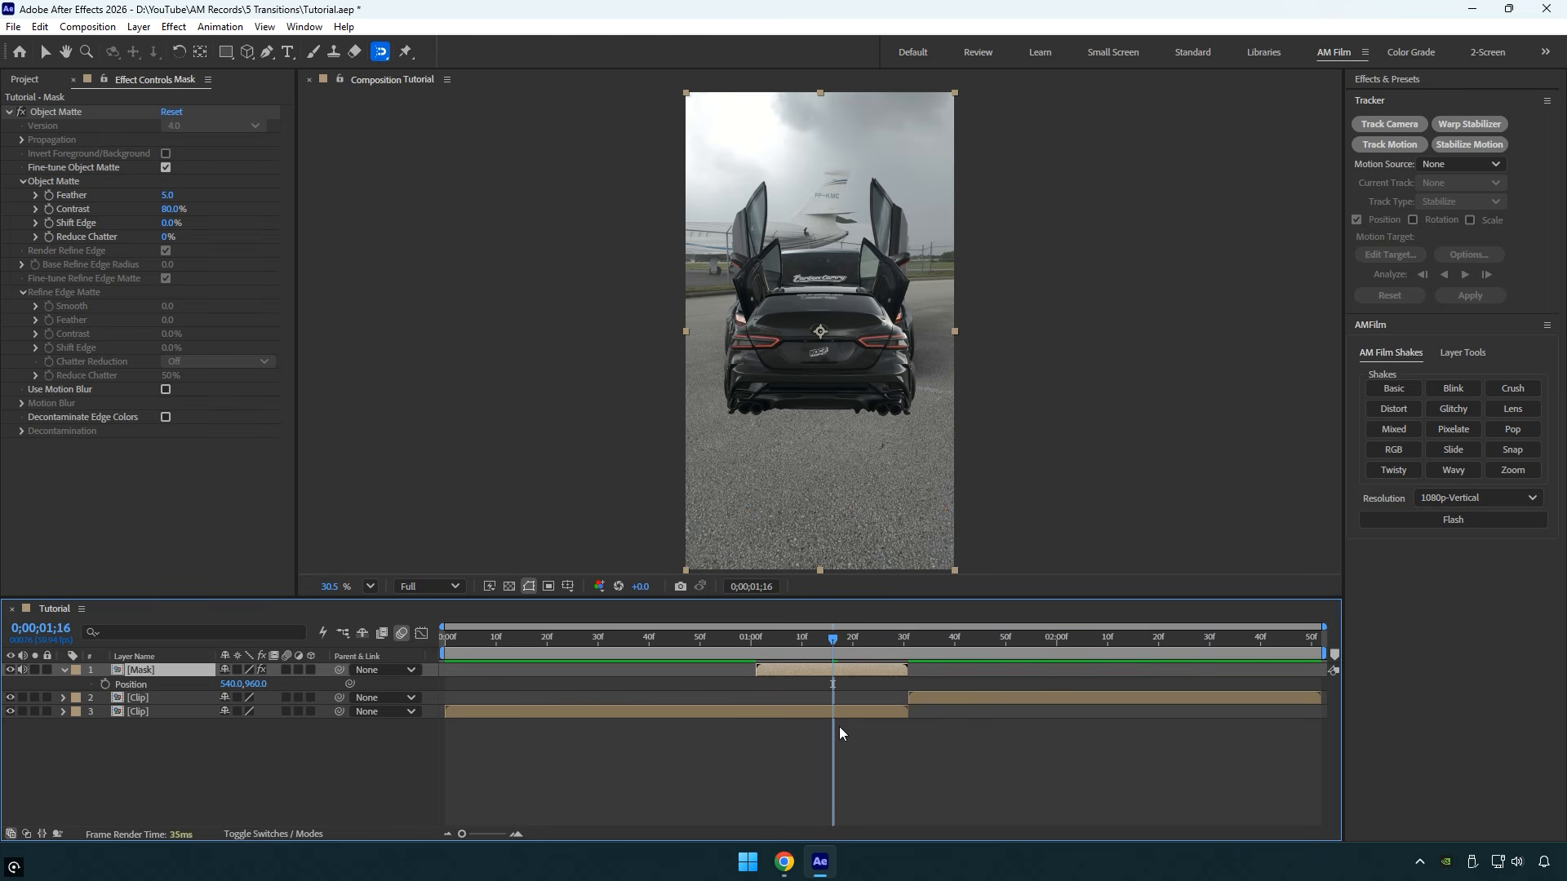
# - Keyframe the Mask layer's Position at 540, 960 at 0;00;01;31 and at 540, 2317 at 0;00;01;01
pyautogui.moveTo(833, 640); pyautogui.dragTo(908, 642)
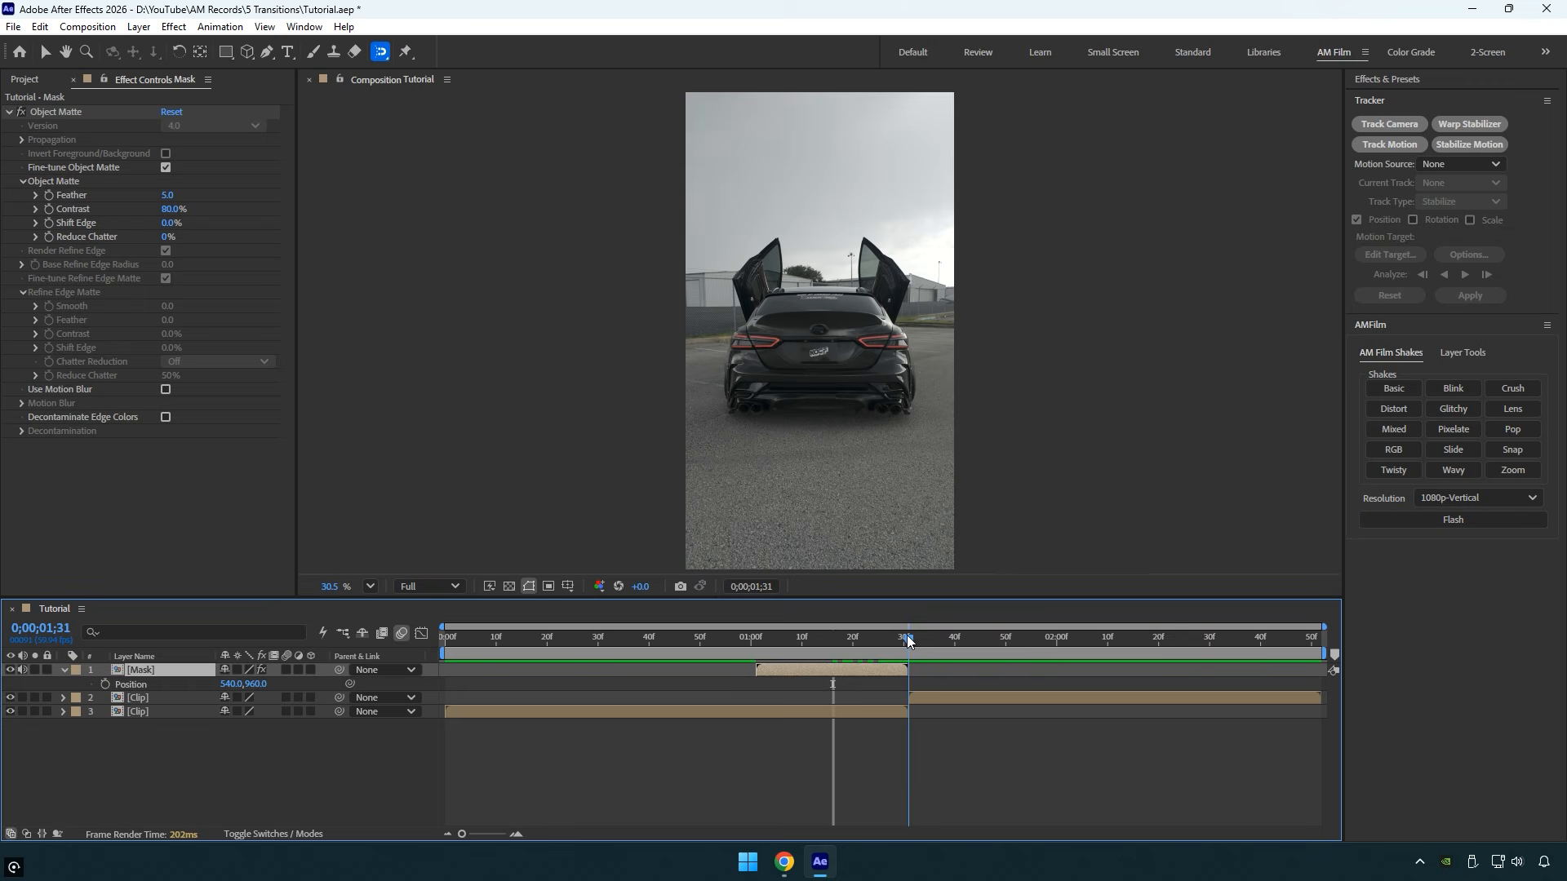
pyautogui.click(107, 685)
pyautogui.moveTo(907, 642); pyautogui.dragTo(758, 649)
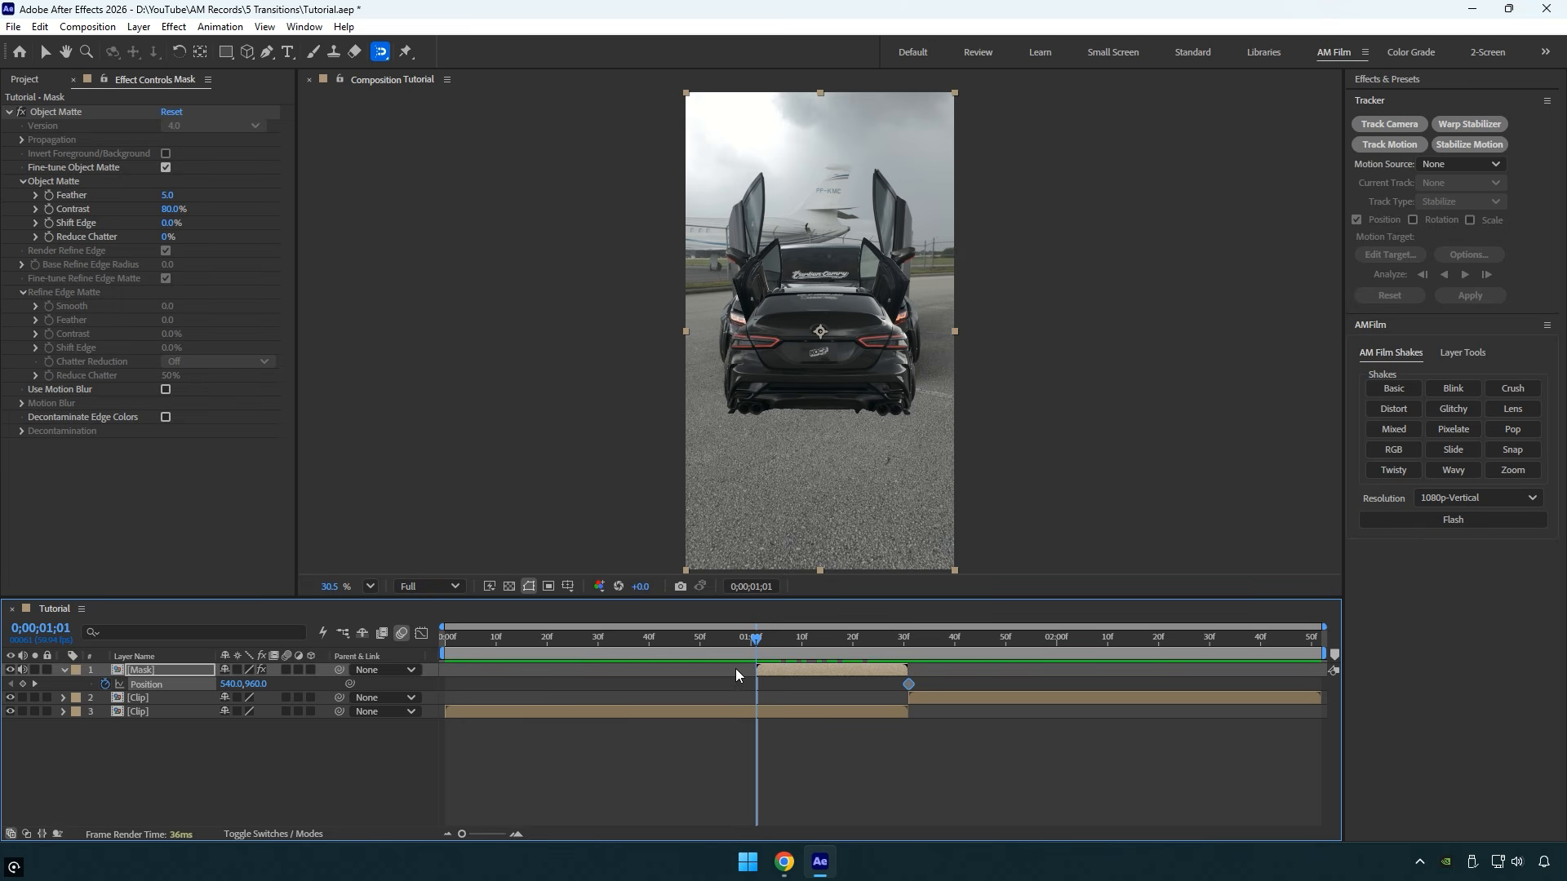
pyautogui.moveTo(258, 684); pyautogui.dragTo(583, 682)
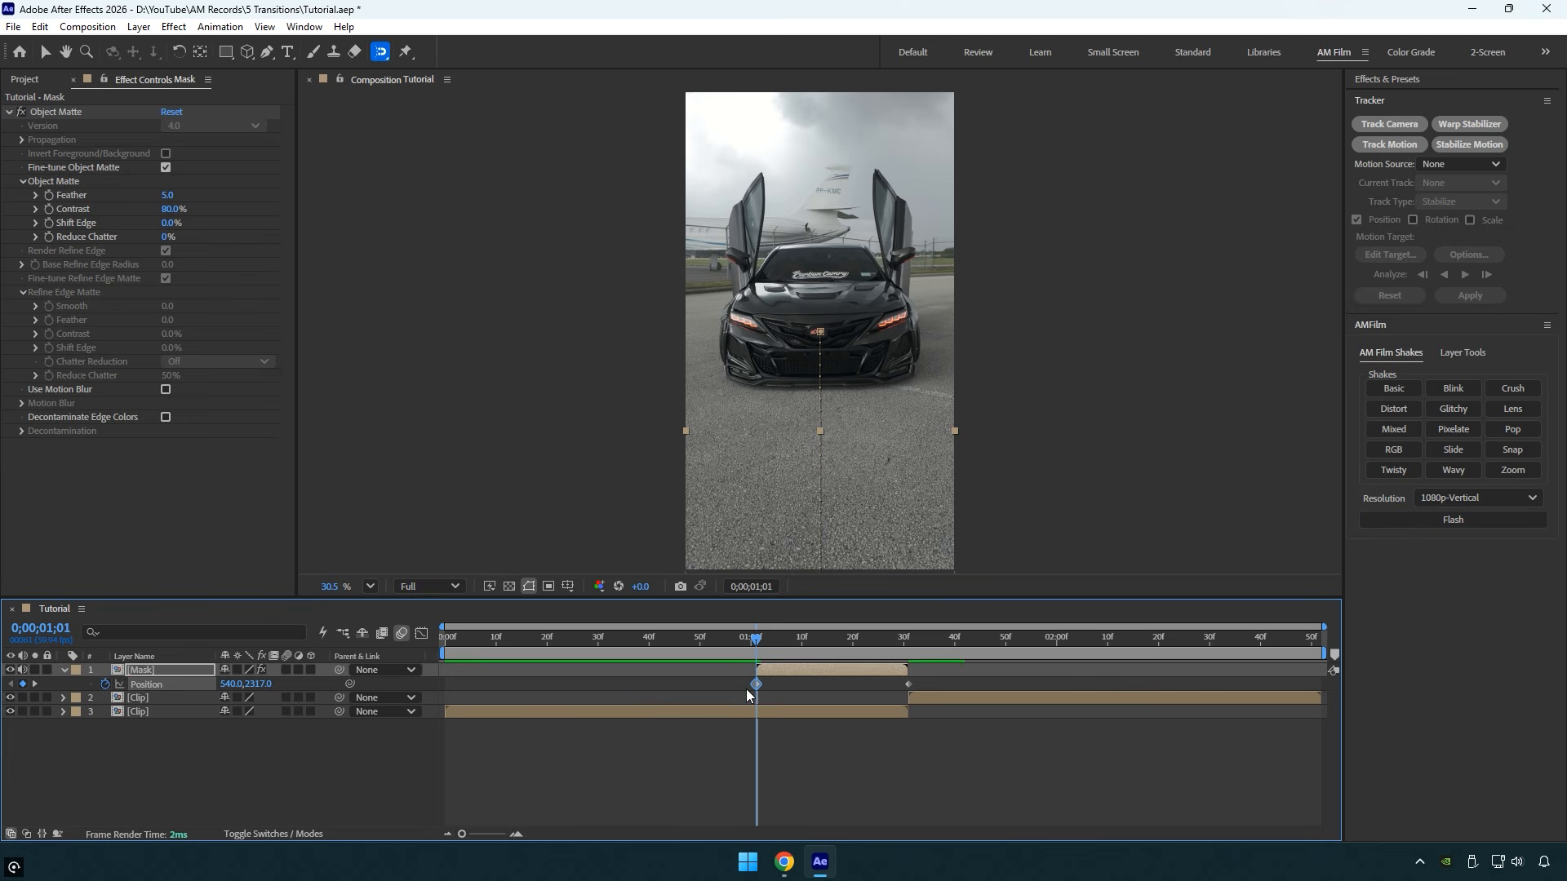
# - Easy-ease both Mask Position keyframes and shape the speed graph so the movement accelerates to its peak at the last keyframe
pyautogui.moveTo(748, 695); pyautogui.dragTo(937, 684)
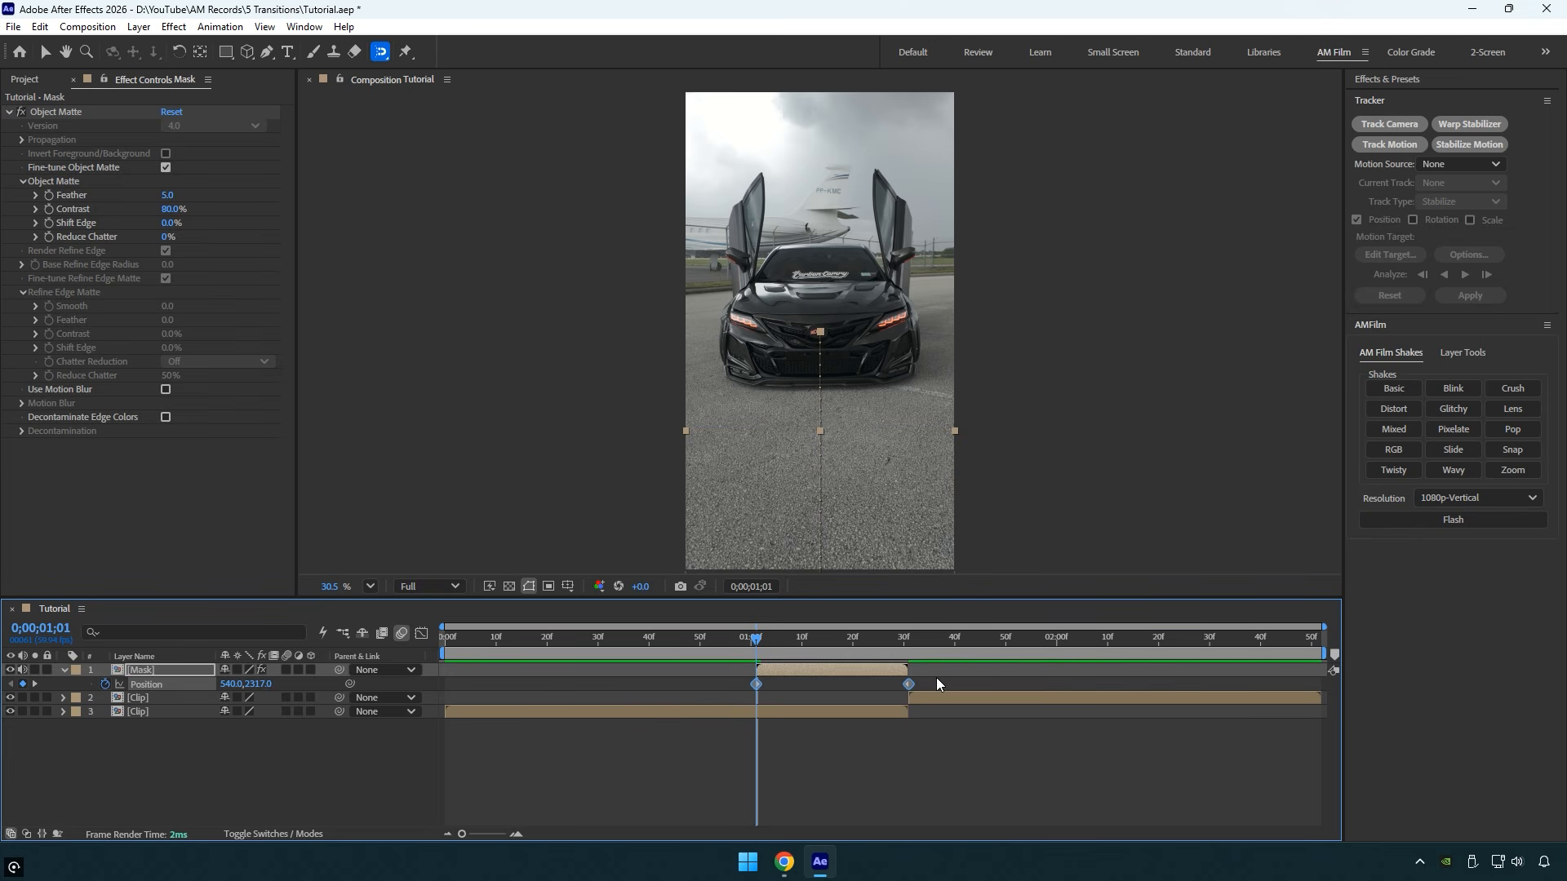
pyautogui.click(421, 634)
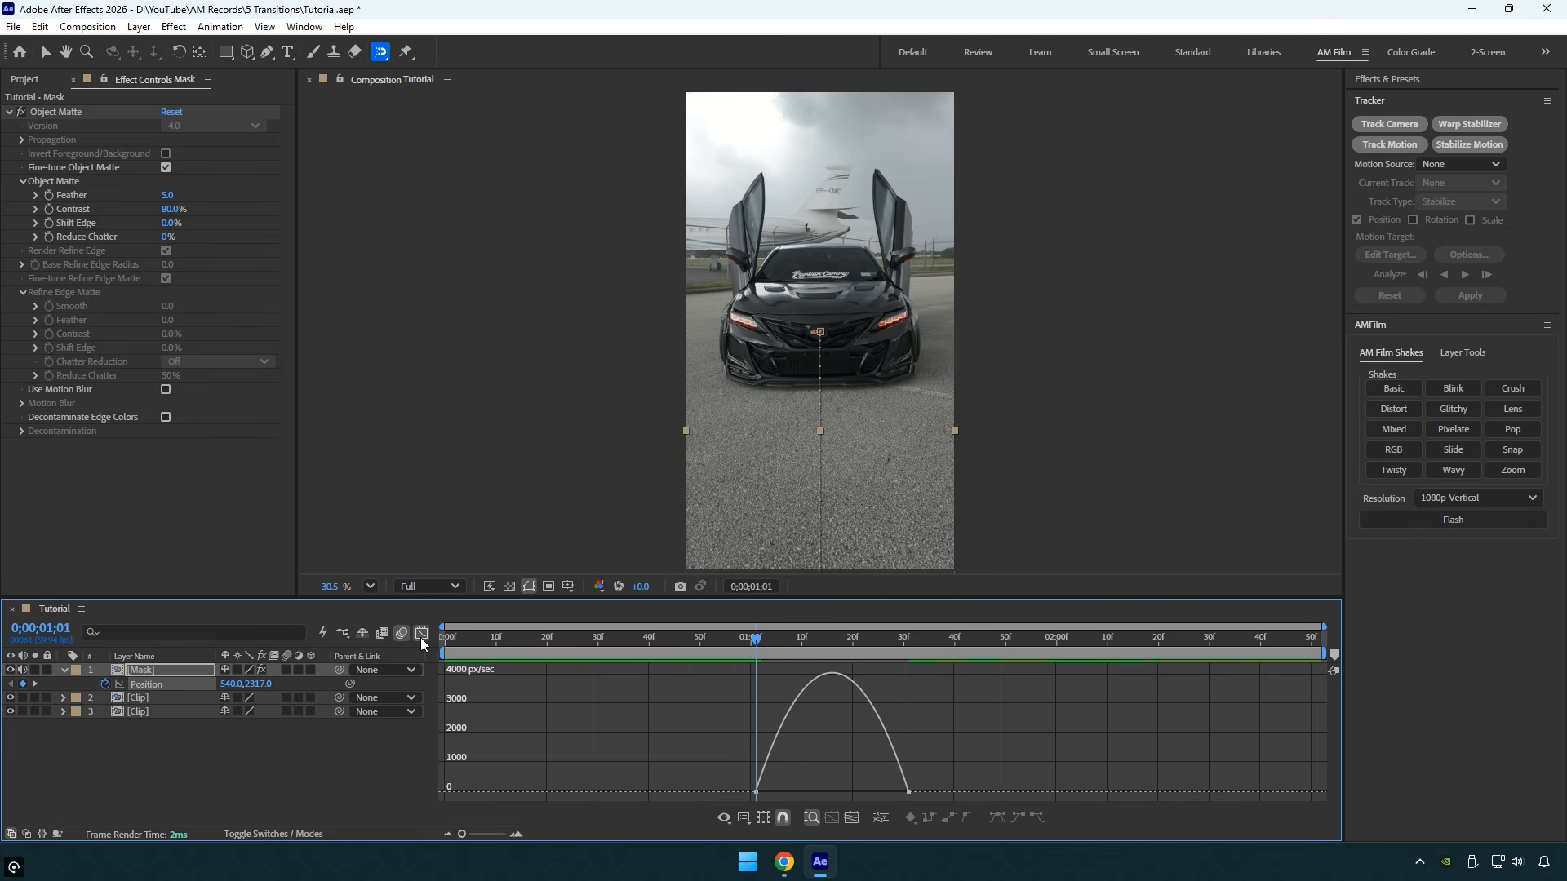
pyautogui.rightClick(521, 703)
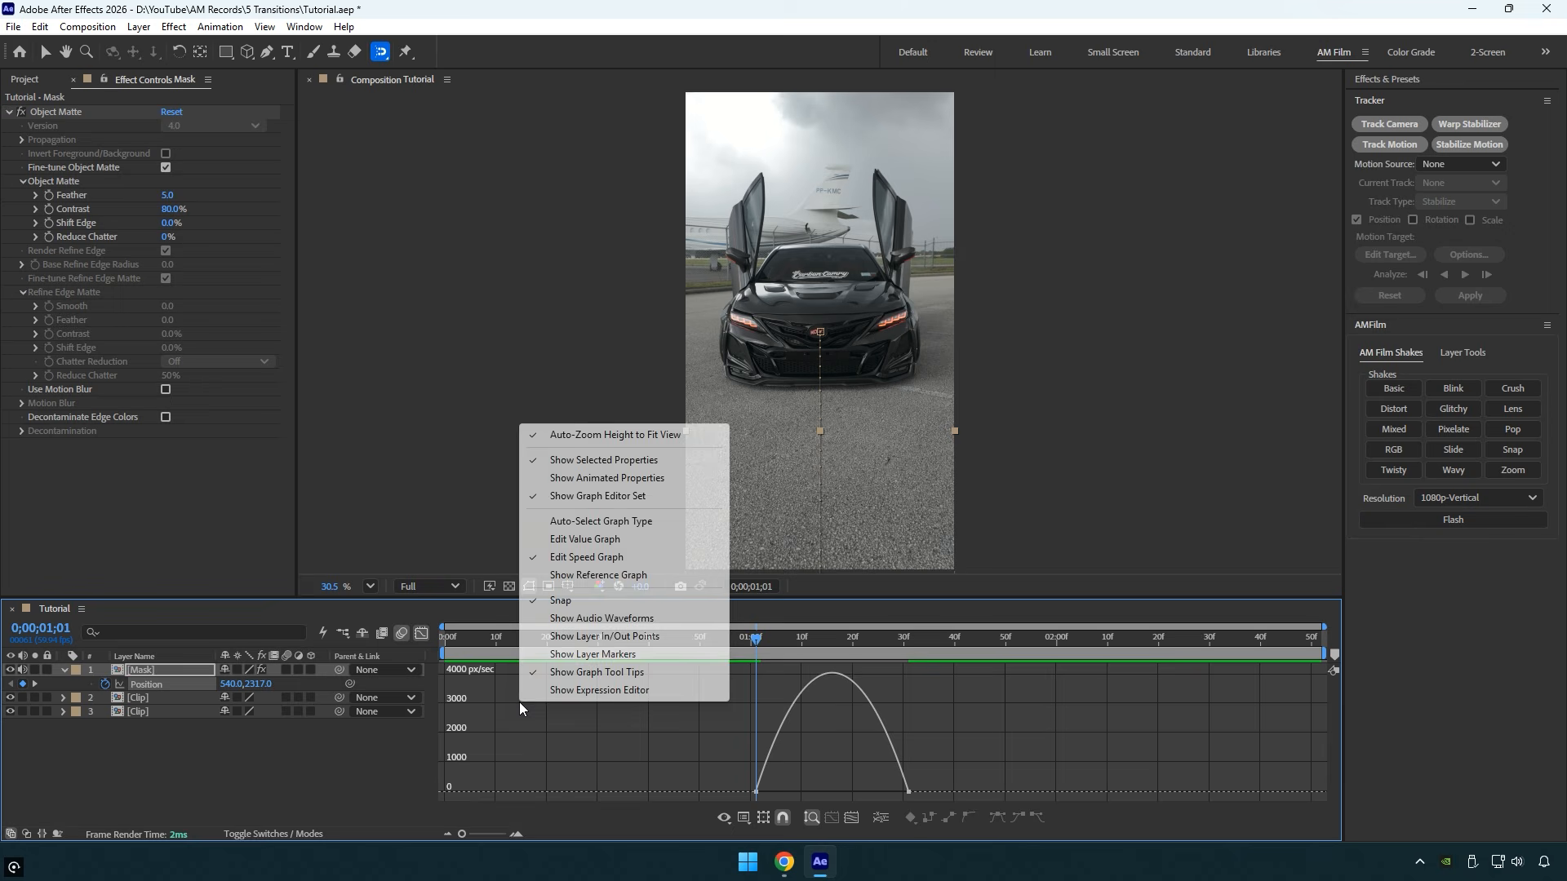
pyautogui.click(576, 560)
pyautogui.moveTo(693, 742); pyautogui.dragTo(909, 792)
# - Preview the car's slide-in, enable motion blur on the Mask layer and return to the layer bar view
pyautogui.moveTo(737, 650); pyautogui.dragTo(863, 658)
pyautogui.press('space')
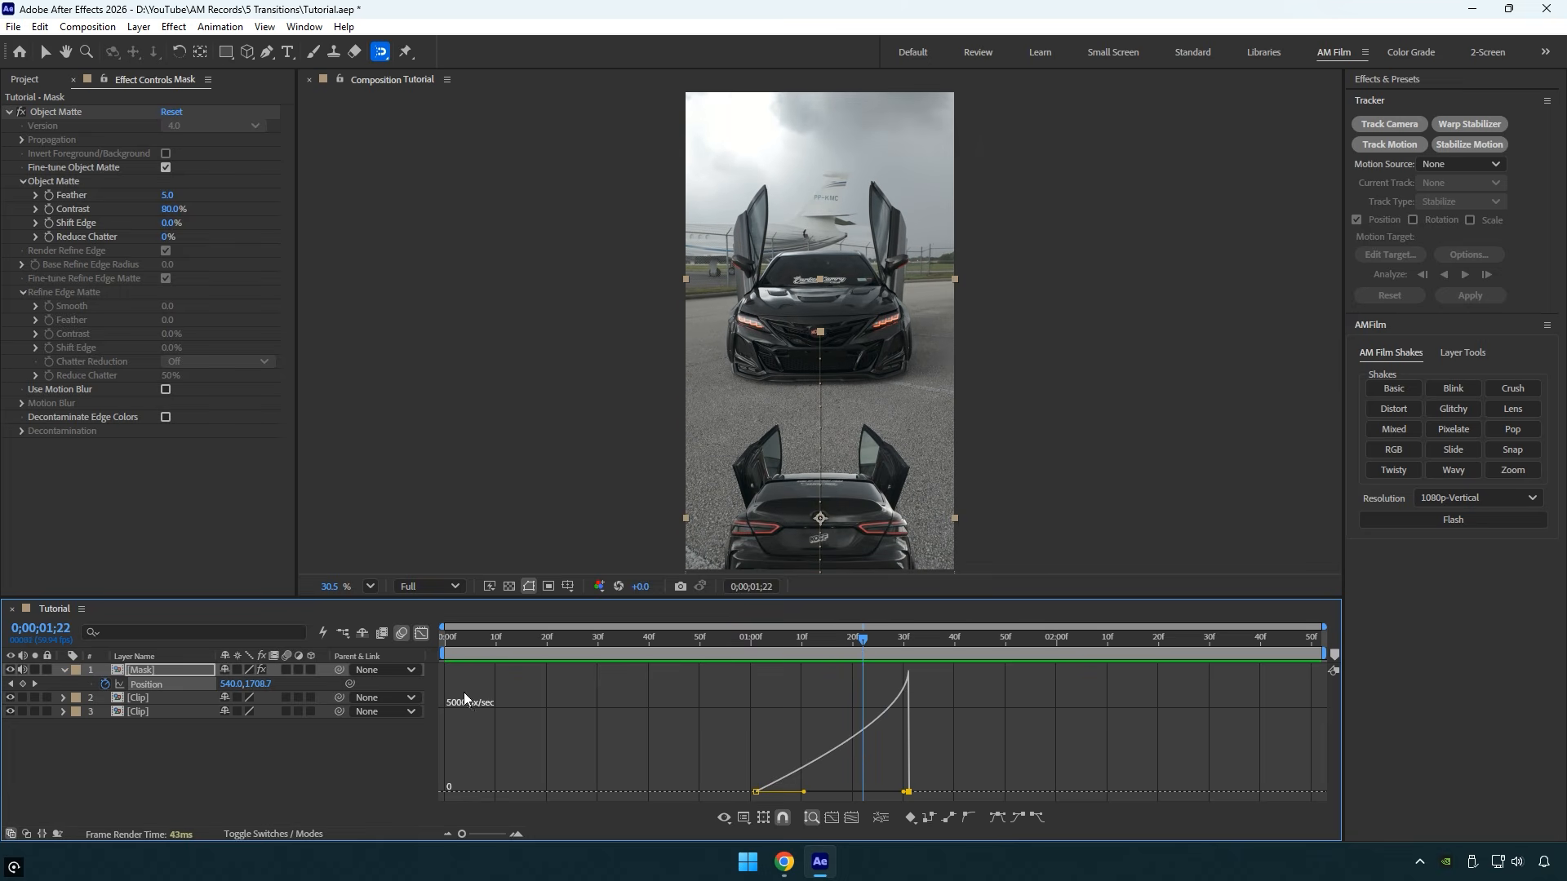
pyautogui.click(287, 670)
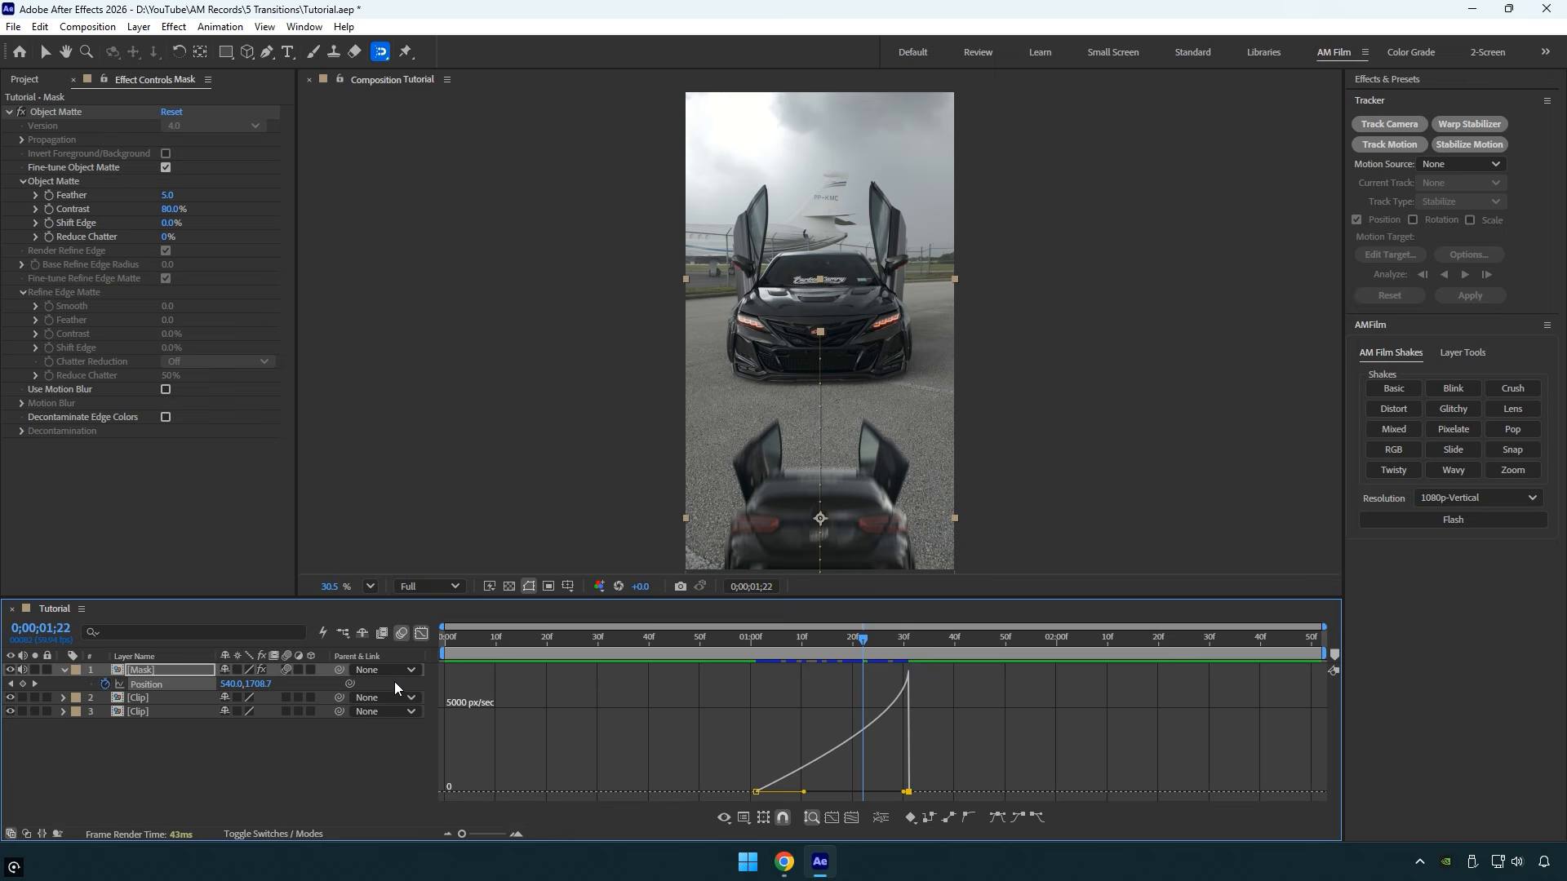
pyautogui.click(421, 634)
# - Add an AM Film Zoom shake above the second clip at 0;00;01;31, extend it to about 0;00;02;20 and preview the transition
pyautogui.press('k')
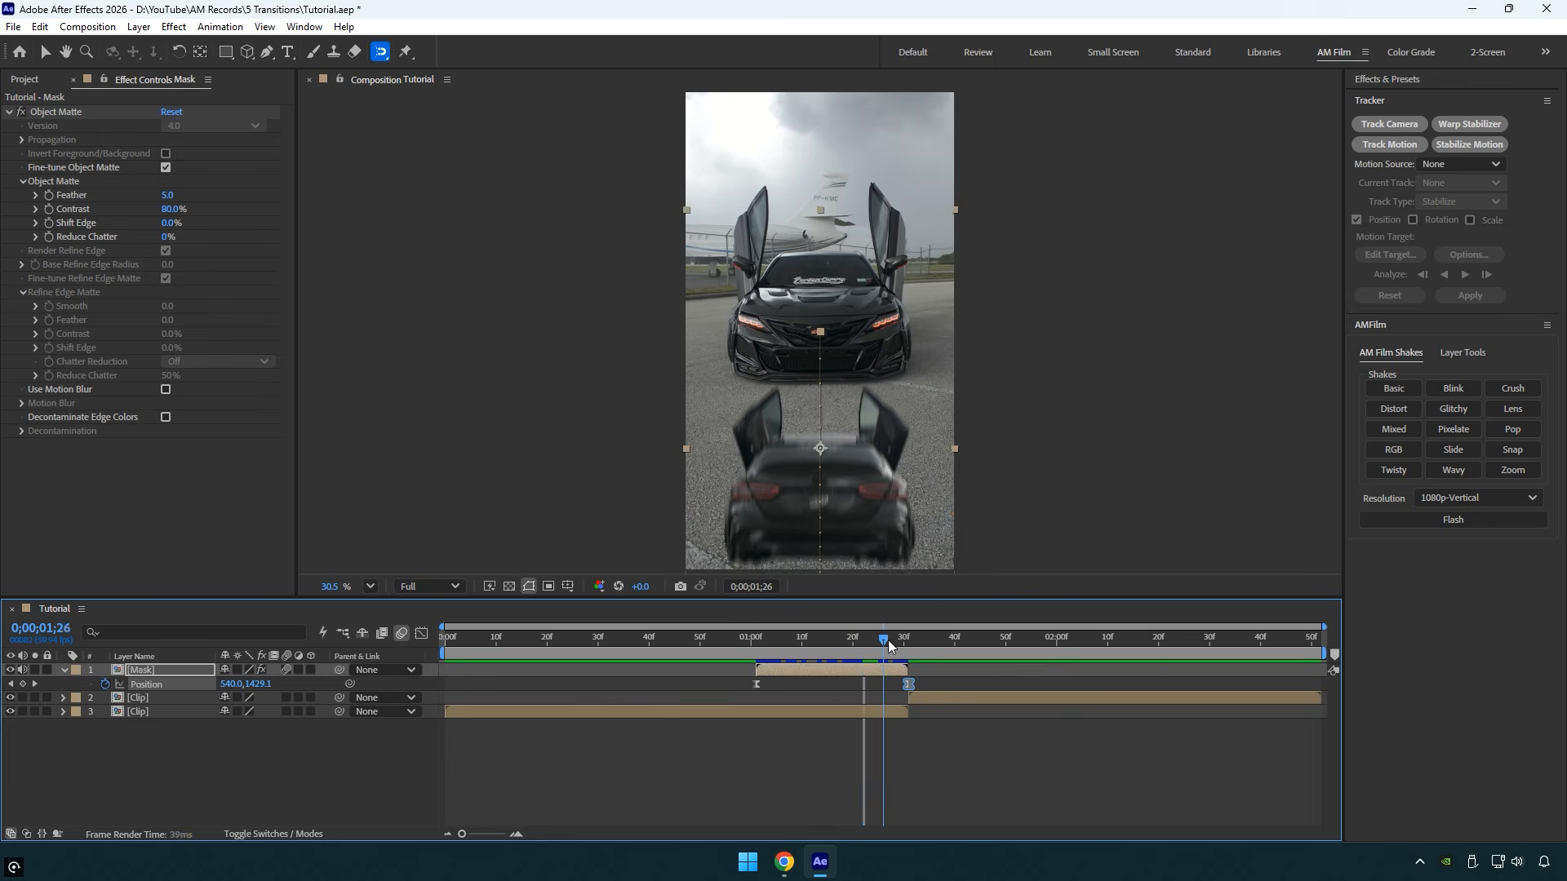
pyautogui.click(927, 700)
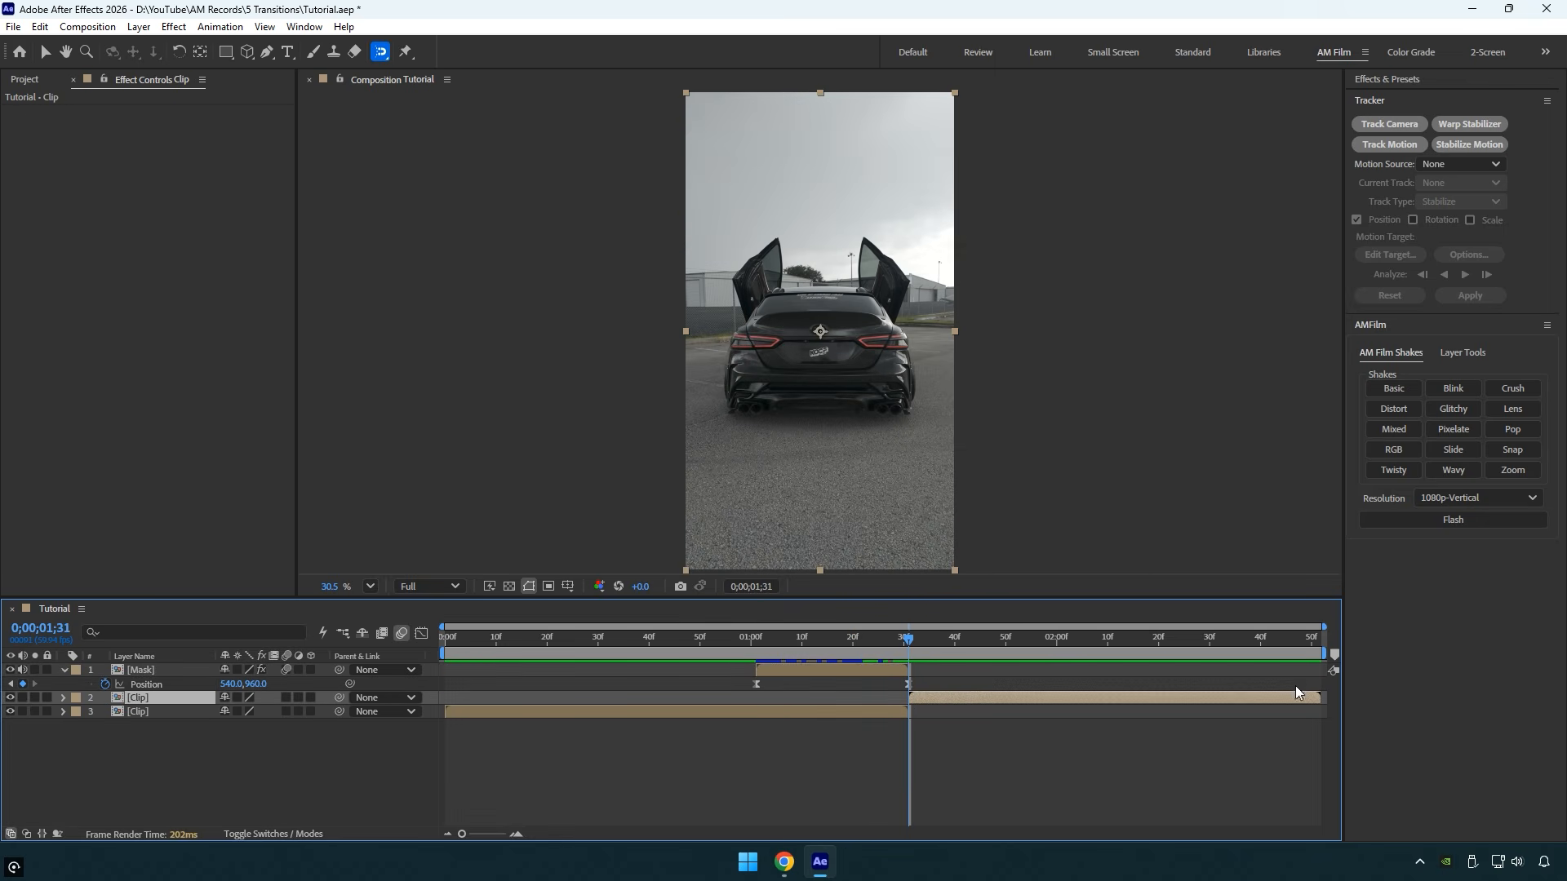
pyautogui.click(1512, 470)
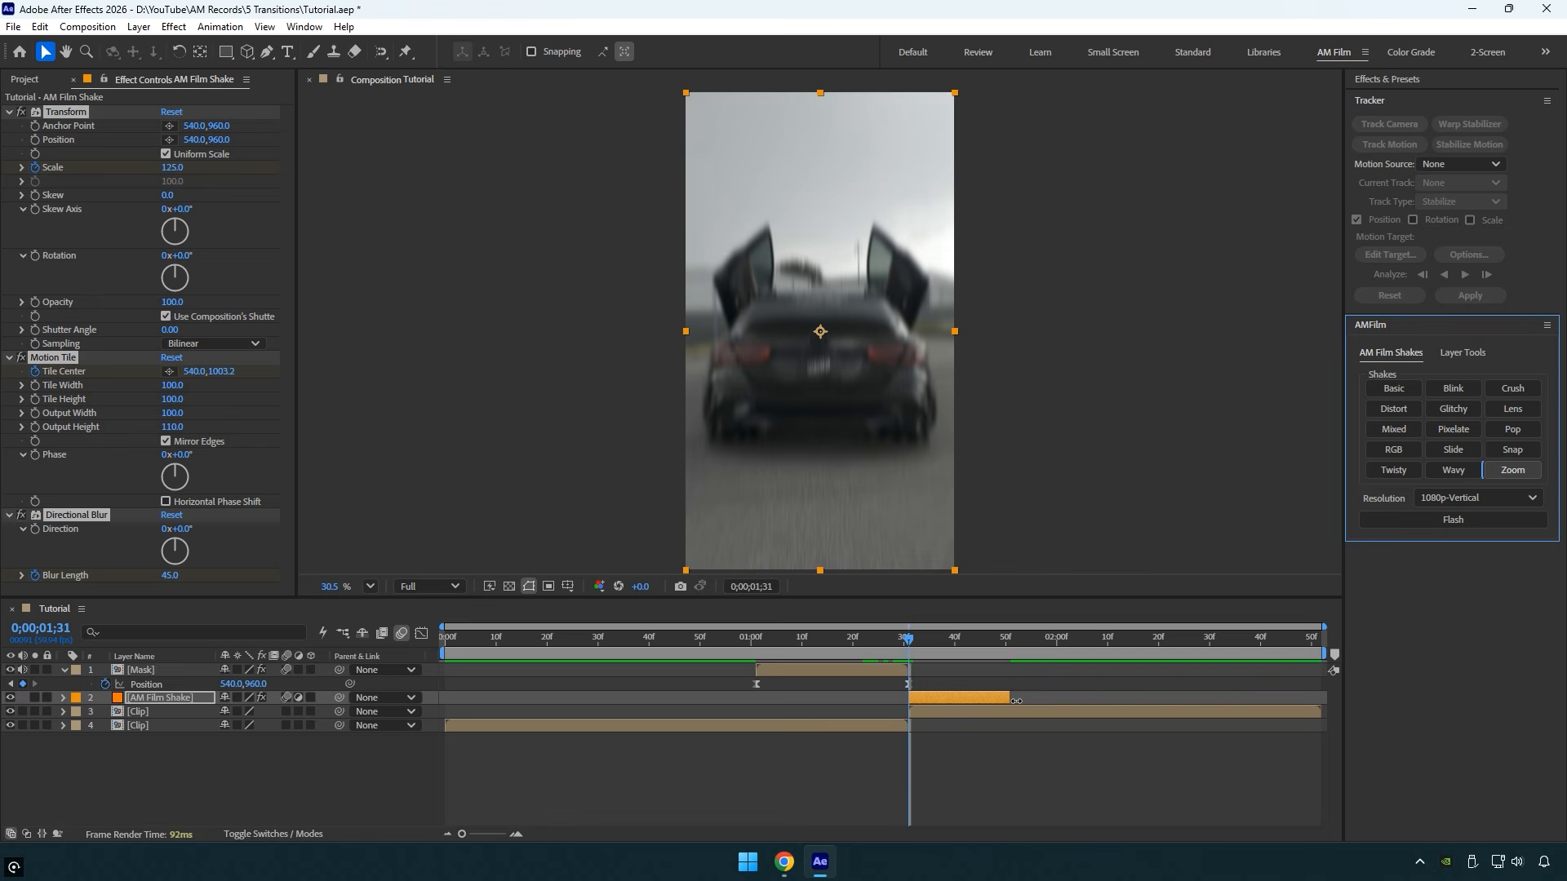
pyautogui.moveTo(1009, 698); pyautogui.dragTo(1162, 698)
pyautogui.moveTo(909, 642); pyautogui.dragTo(699, 646)
pyautogui.press('space')
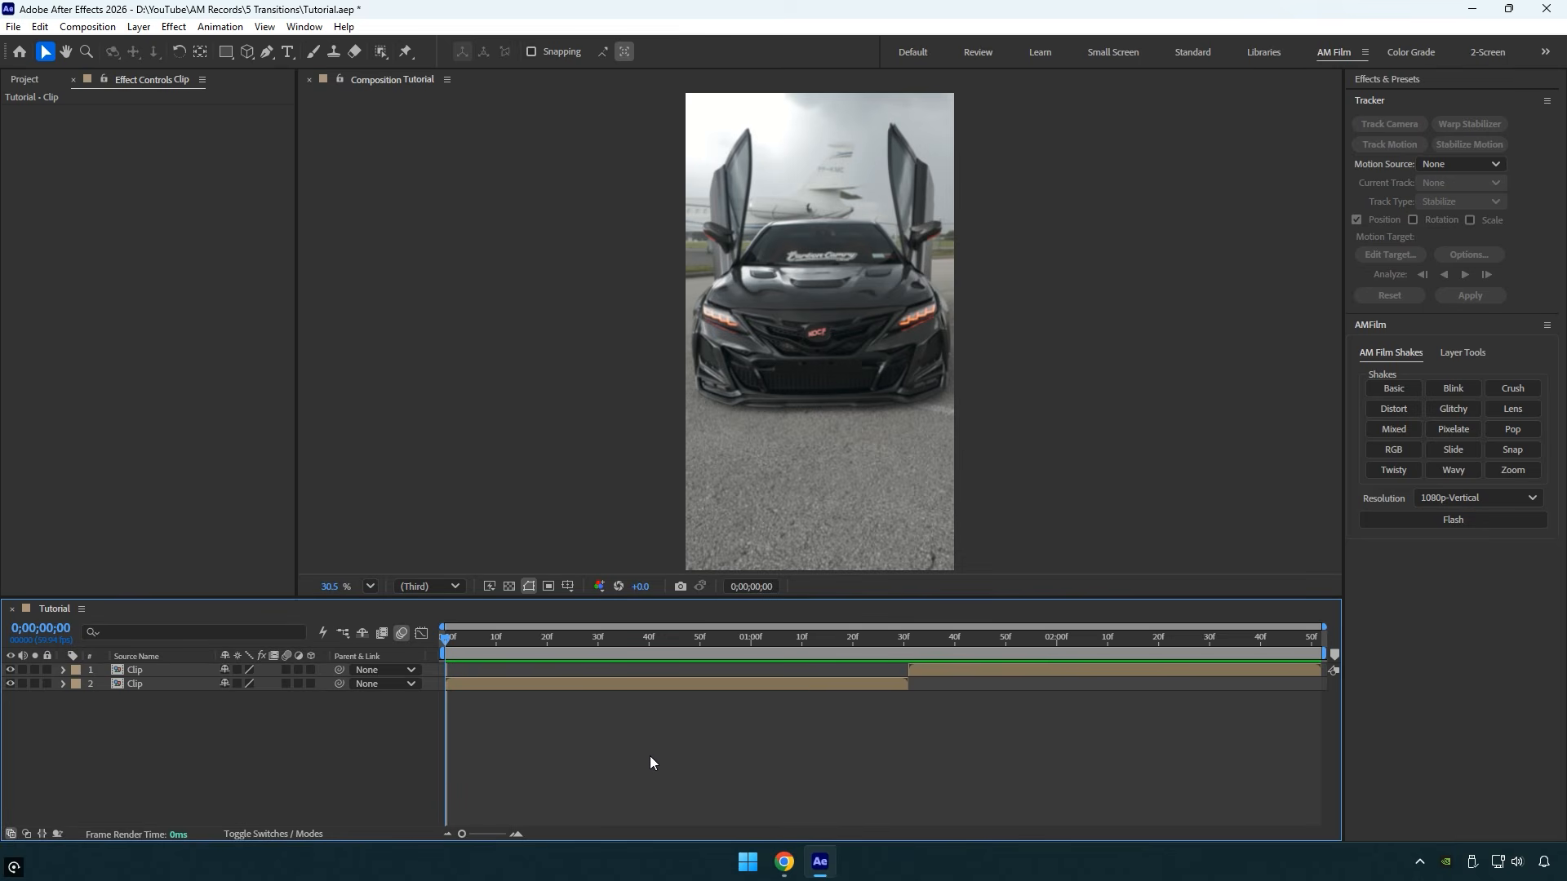
# - Create a white solid named "Flash" at composition size, 1080 x 1920 px
pyautogui.rightClick(293, 773)
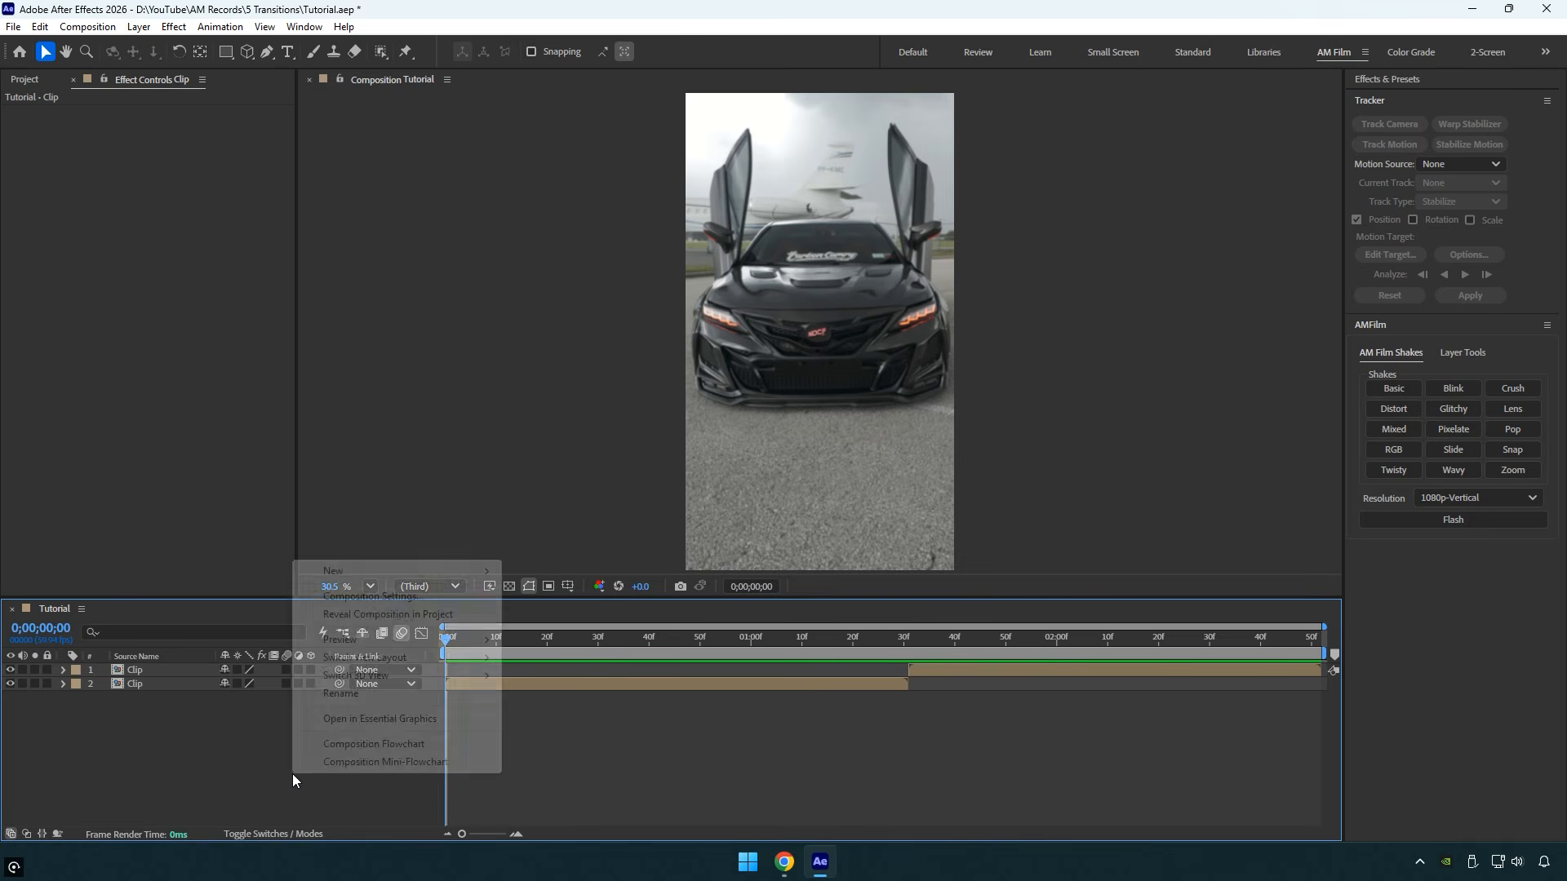
pyautogui.moveTo(334, 573)
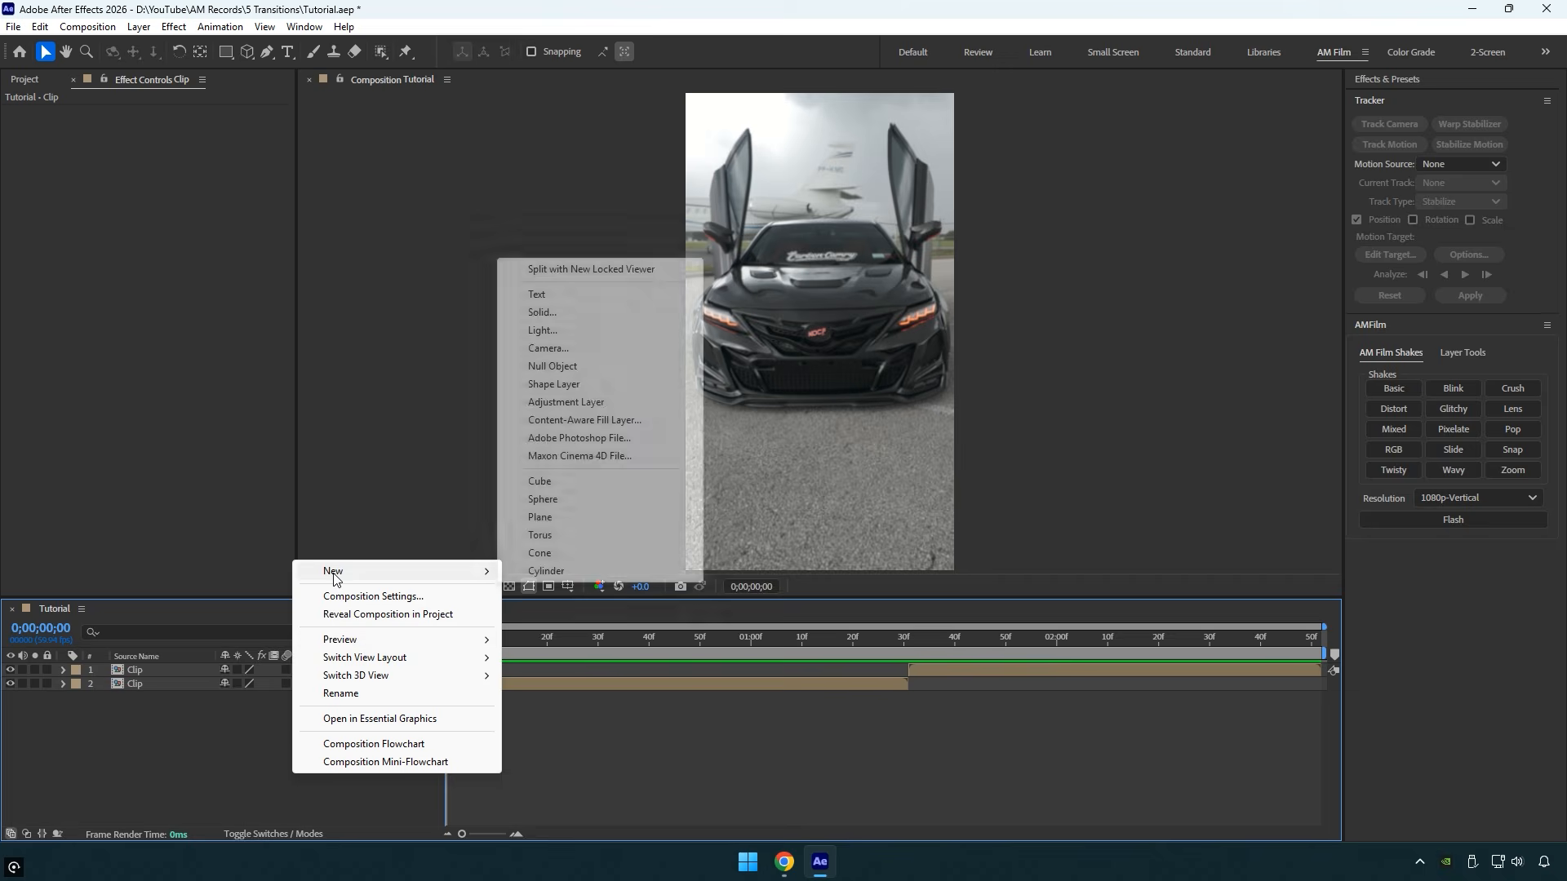
pyautogui.click(555, 313)
pyautogui.write('Flash')
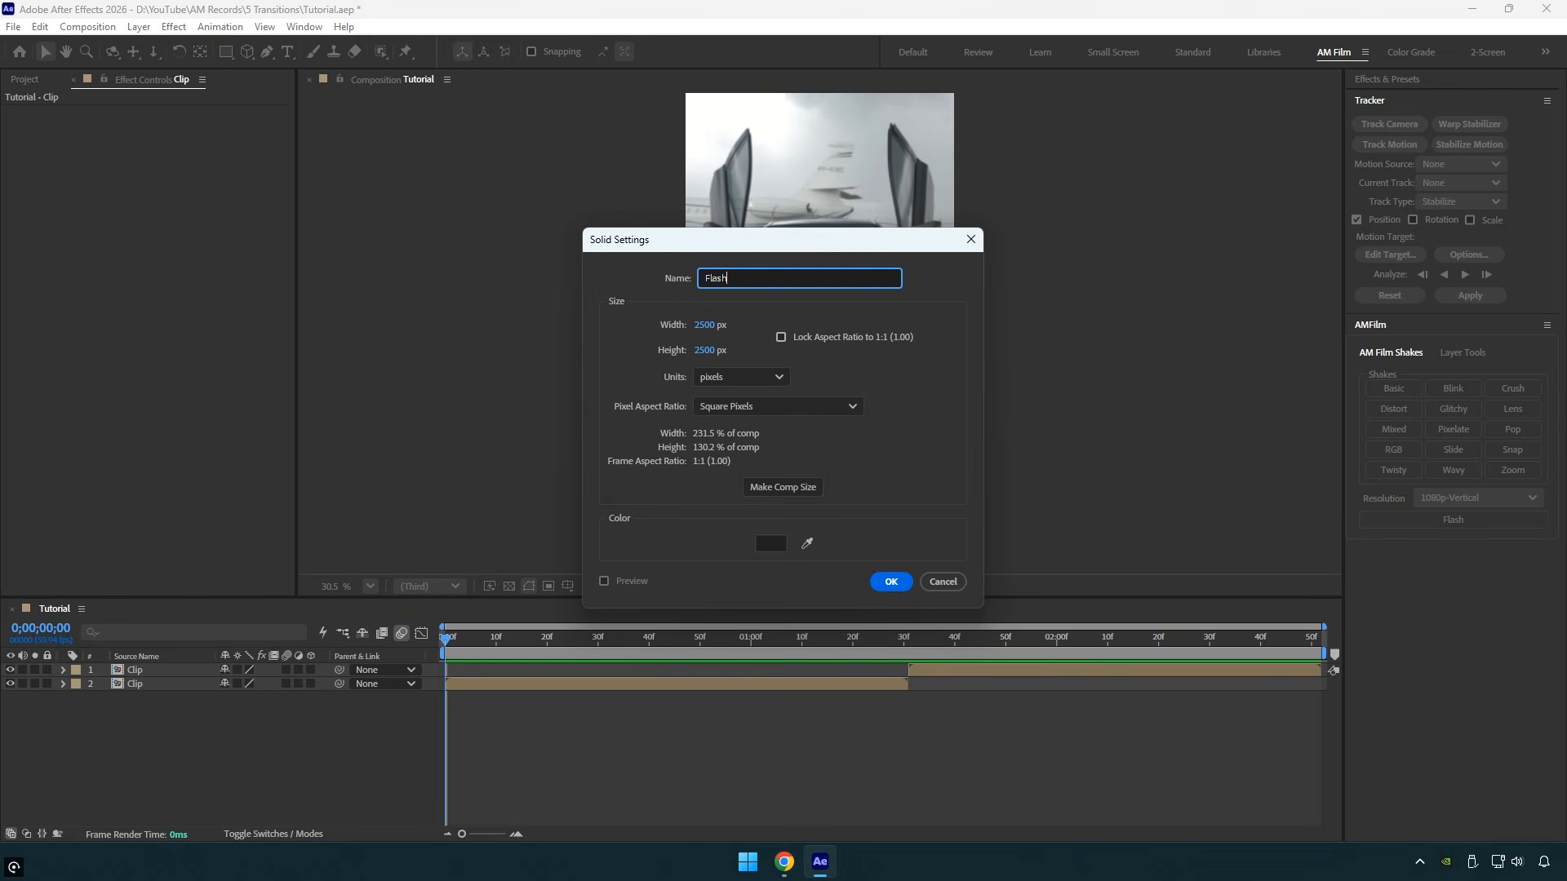
pyautogui.click(803, 491)
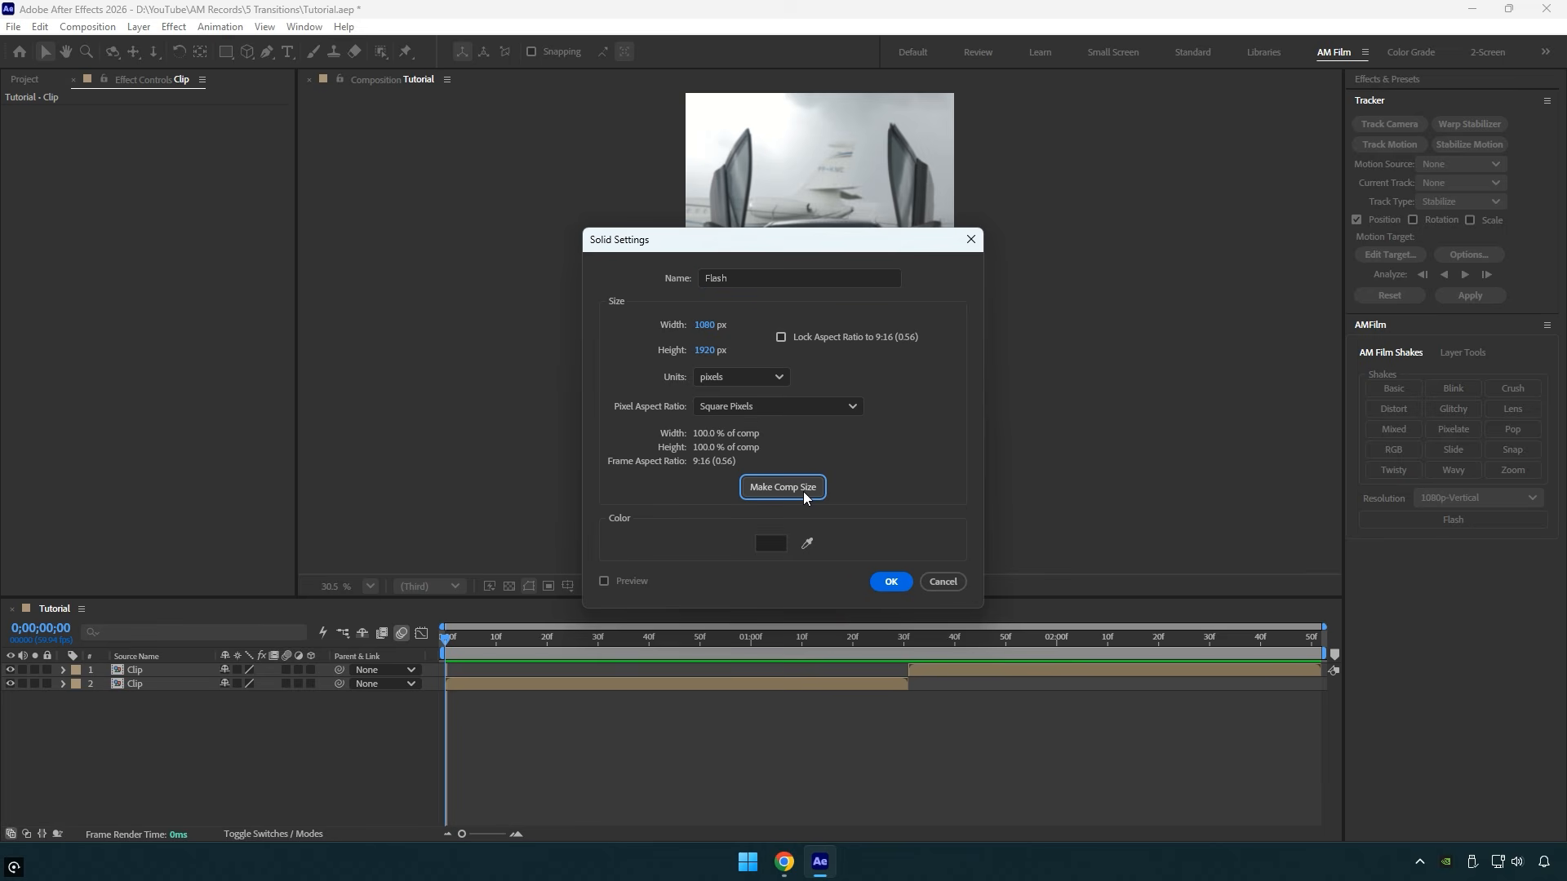
pyautogui.click(771, 542)
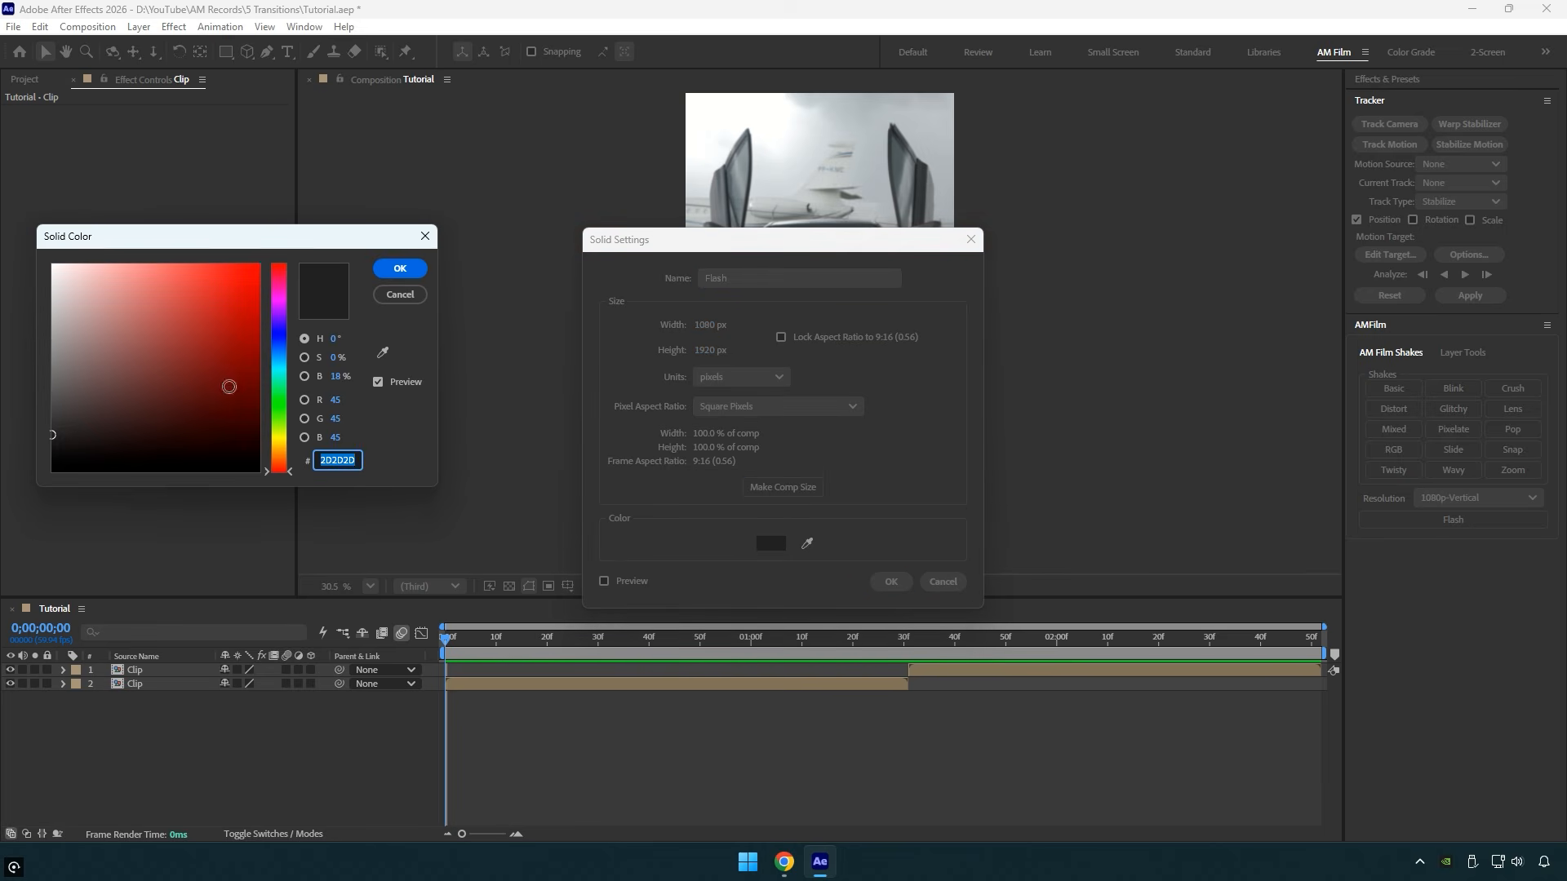
pyautogui.moveTo(229, 387); pyautogui.dragTo(2, 233)
pyautogui.click(400, 269)
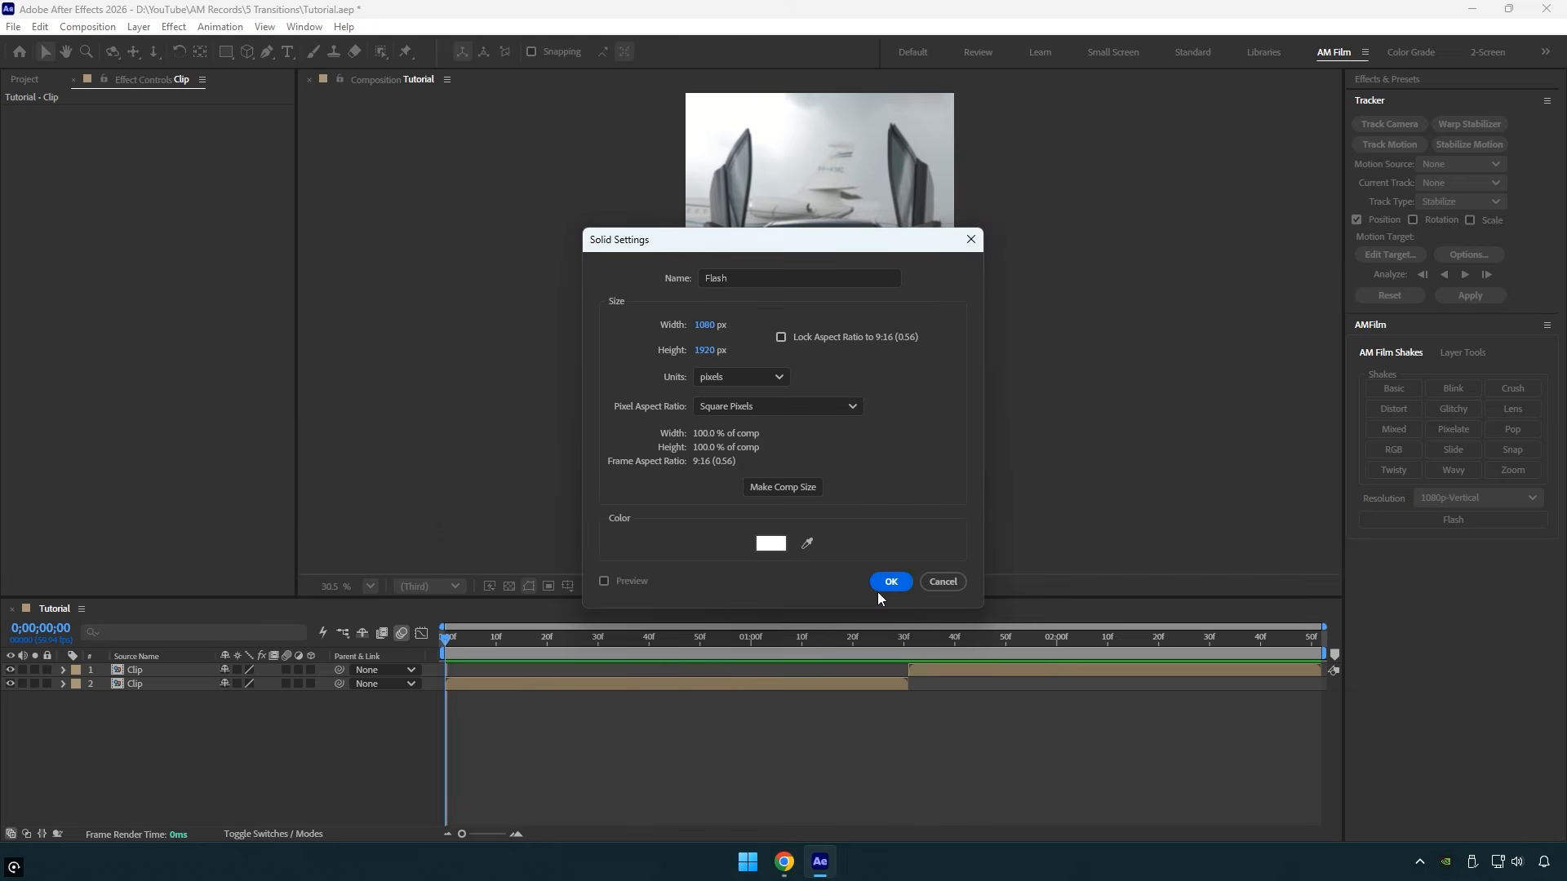
pyautogui.click(888, 582)
# - Trim the Flash layer to start at the cut at 0;00;01;31 and end ten frames on, at 0;00;01;41
pyautogui.click(908, 641)
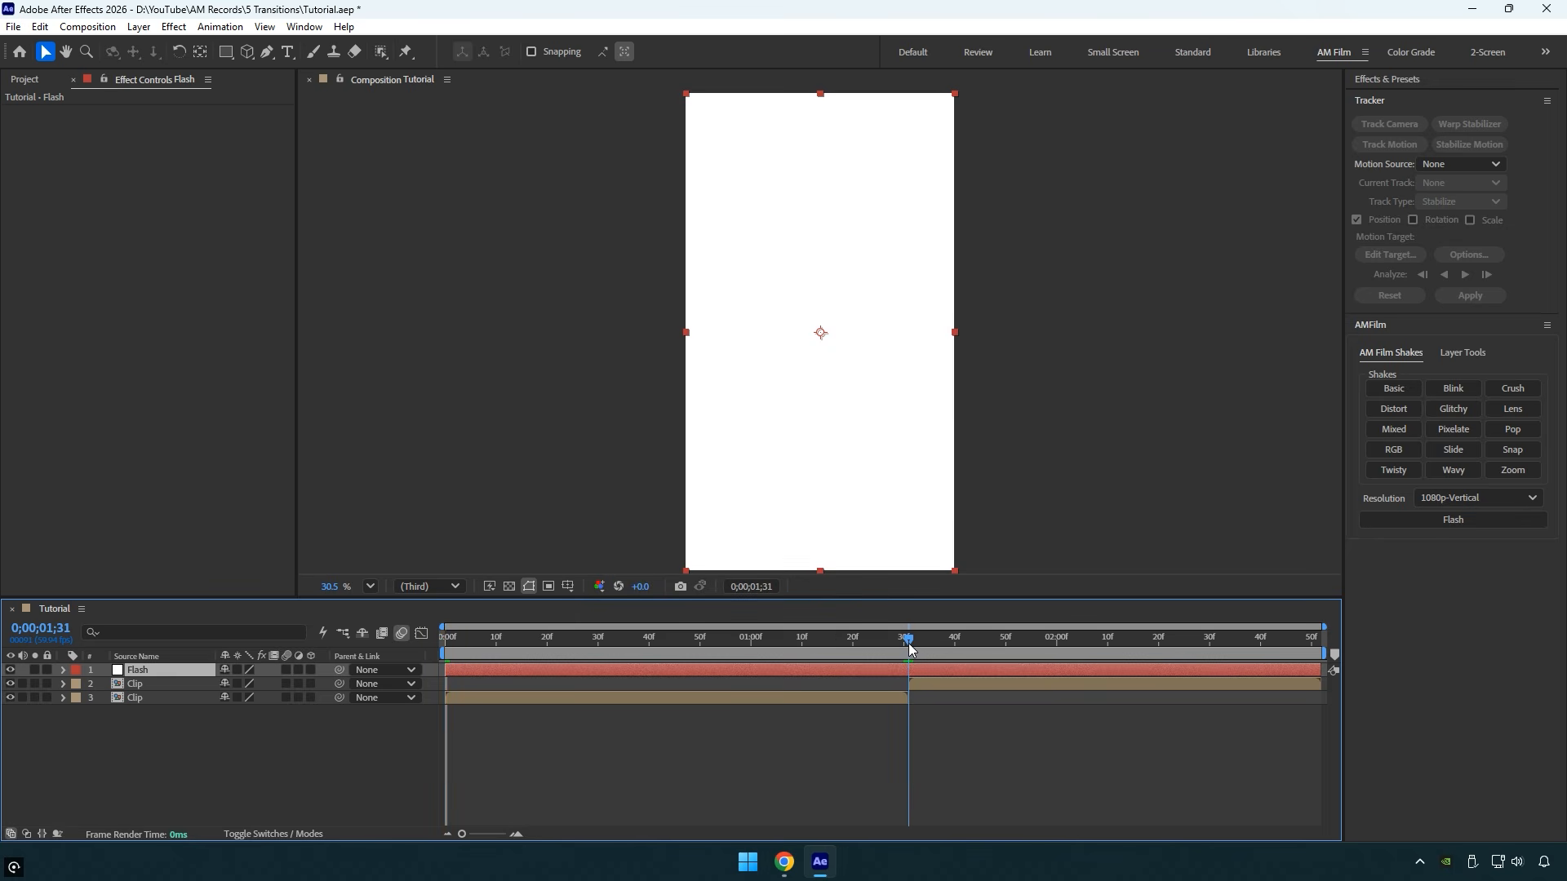
pyautogui.moveTo(445, 670); pyautogui.dragTo(906, 709)
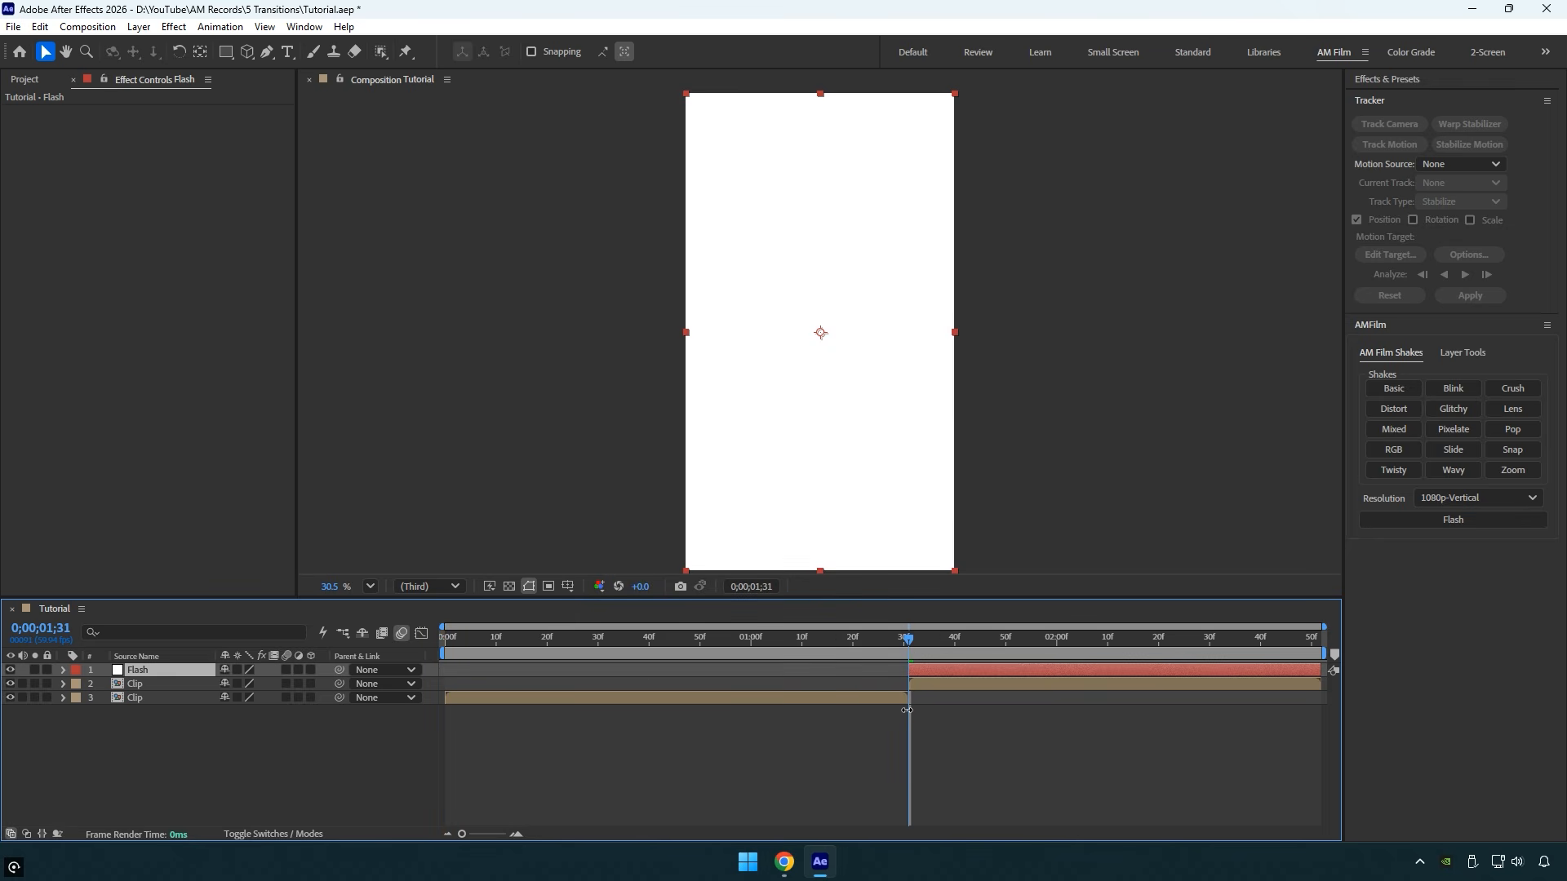
pyautogui.hotkey('shift', 'pagedown')
pyautogui.hotkey('alt', ']')
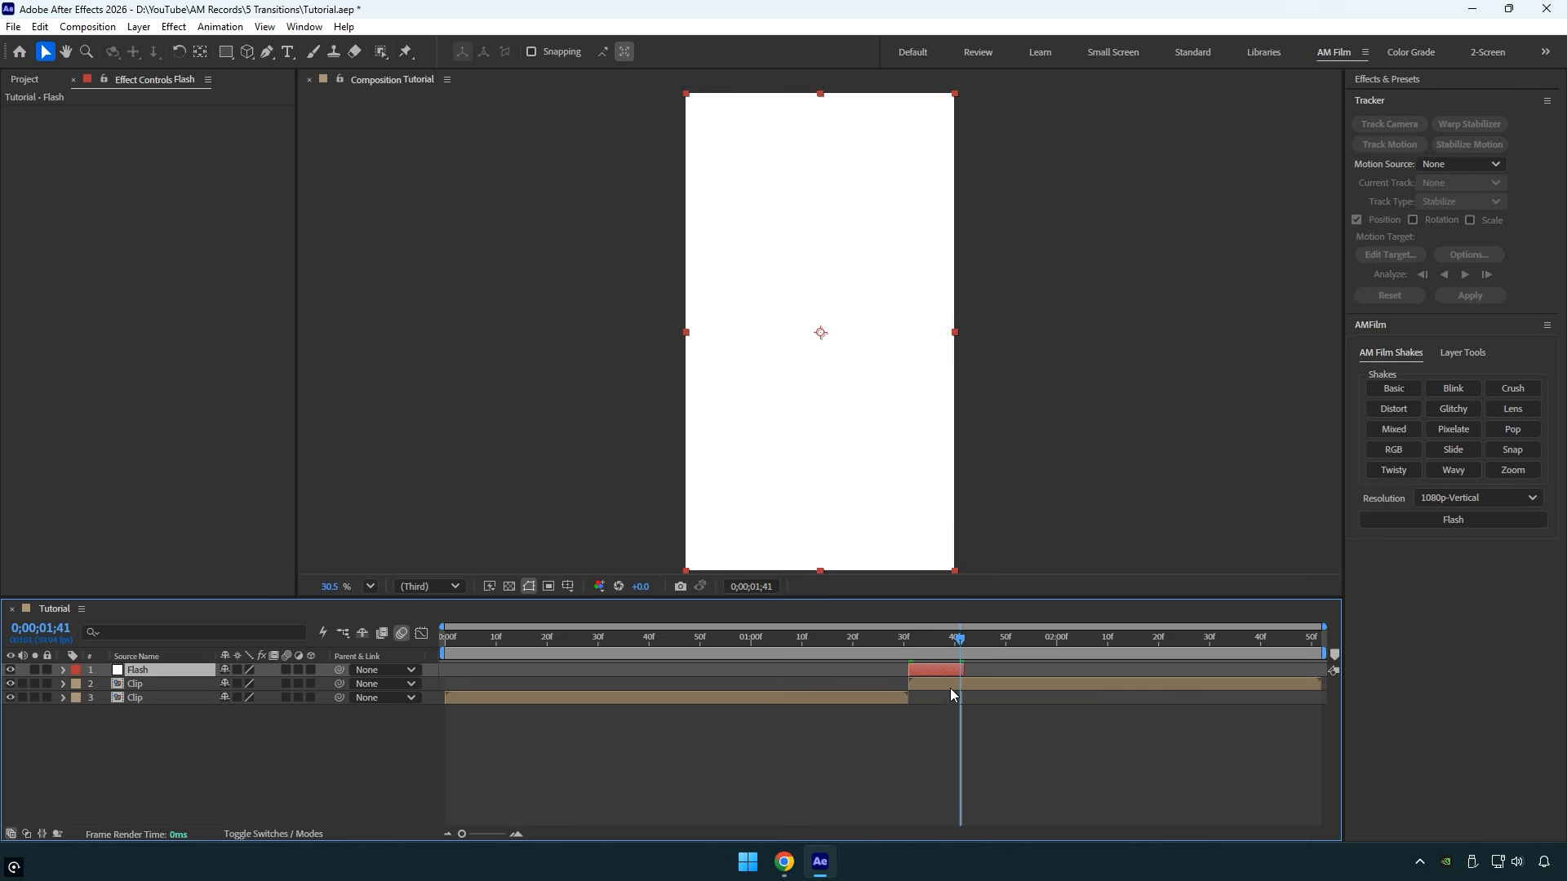
# - Set the Flash layer's blending mode to Overlay with the playhead at 0;00;01;31, and return to the layer switches
pyautogui.click(908, 649)
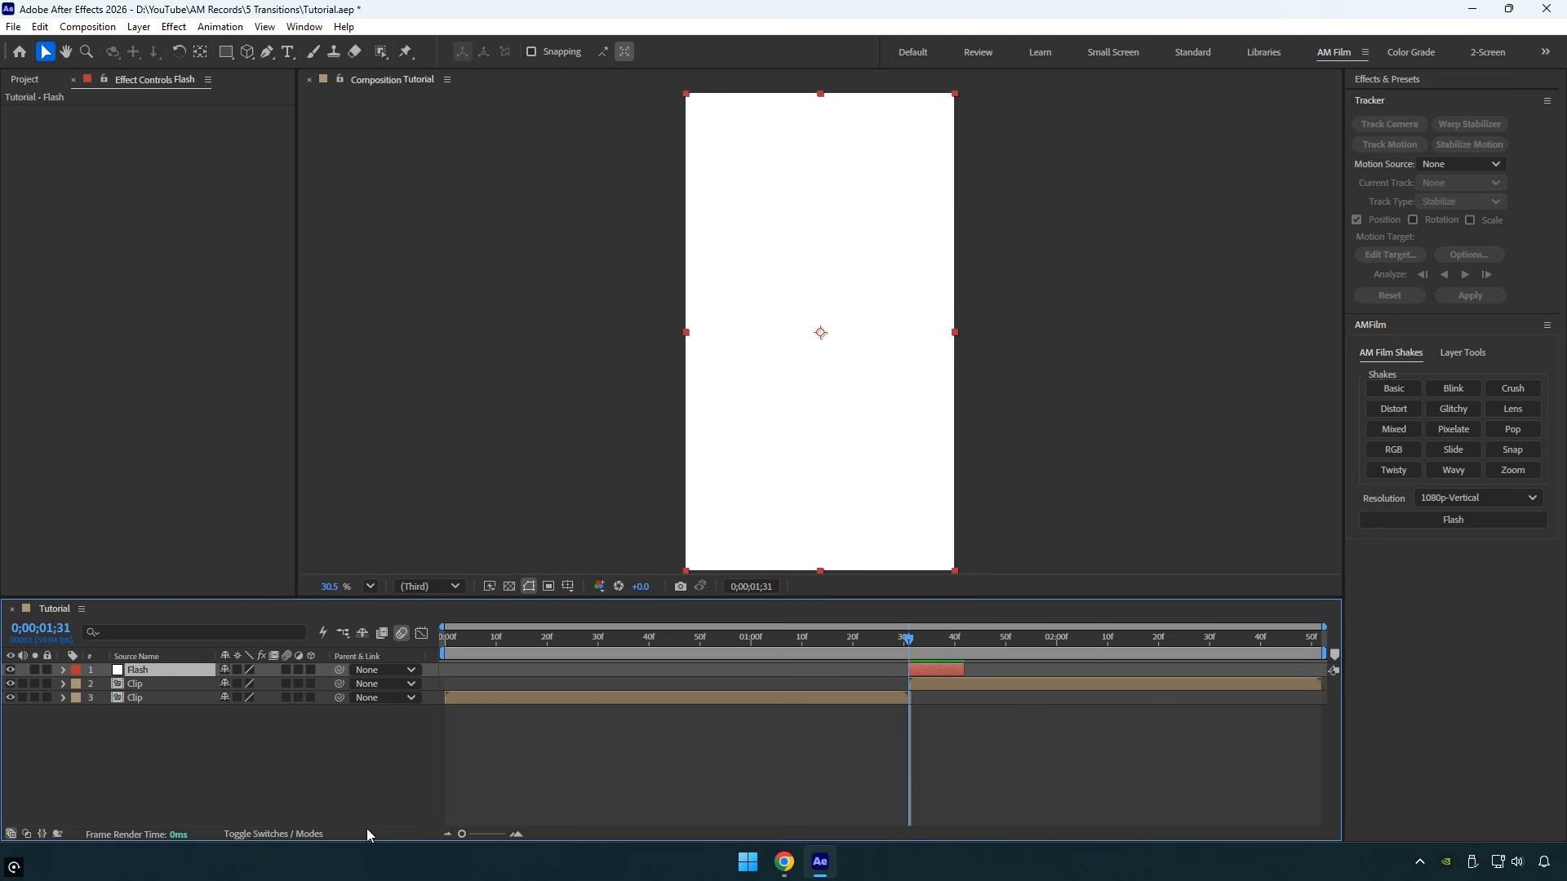
pyautogui.click(276, 834)
pyautogui.click(248, 672)
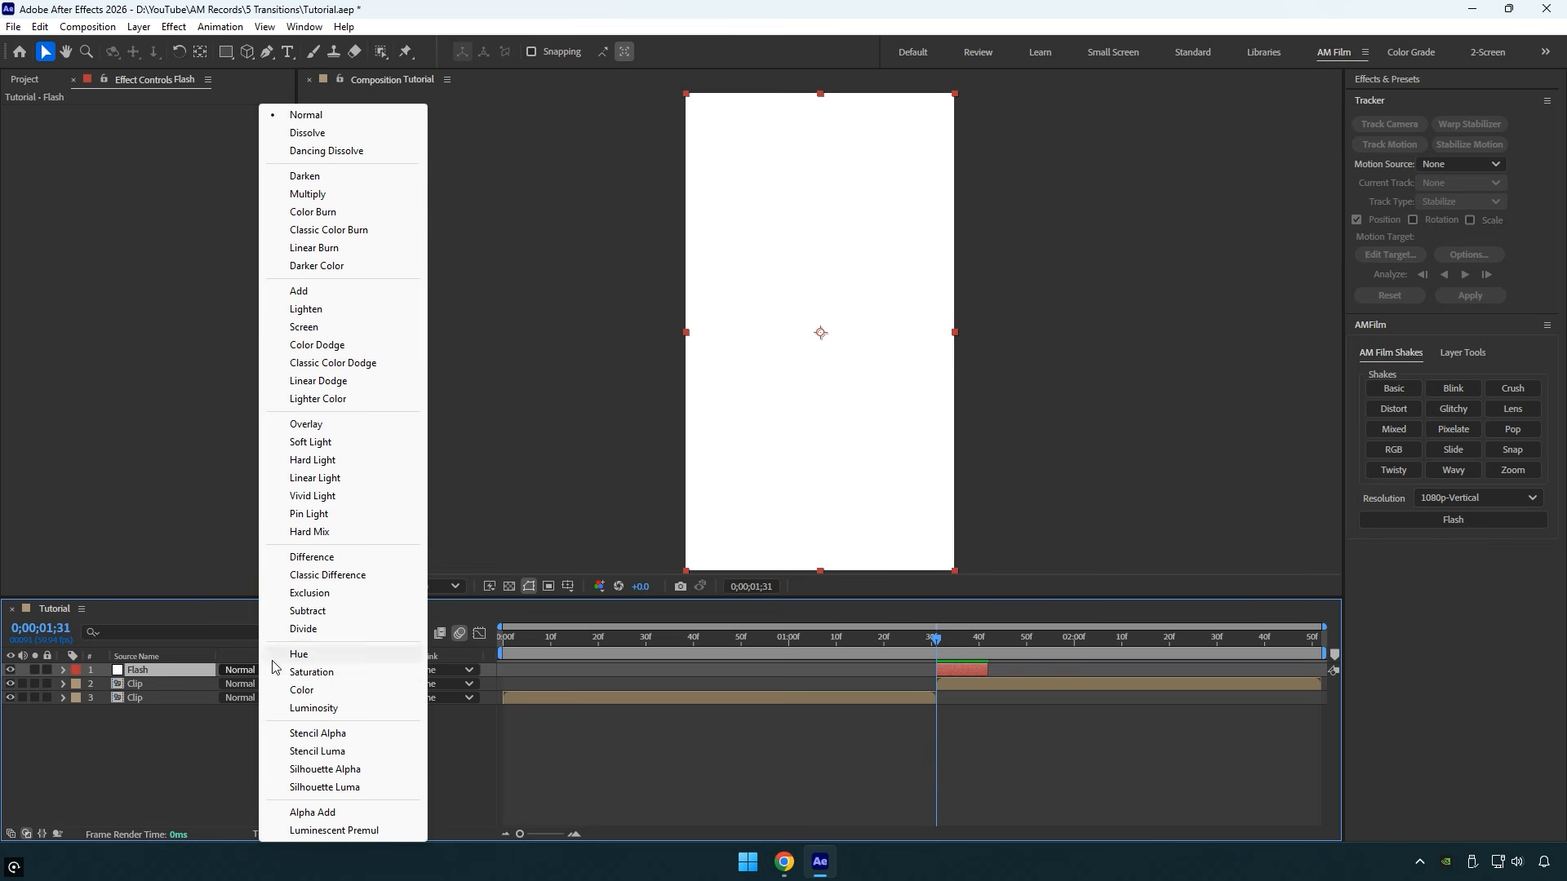
pyautogui.click(307, 425)
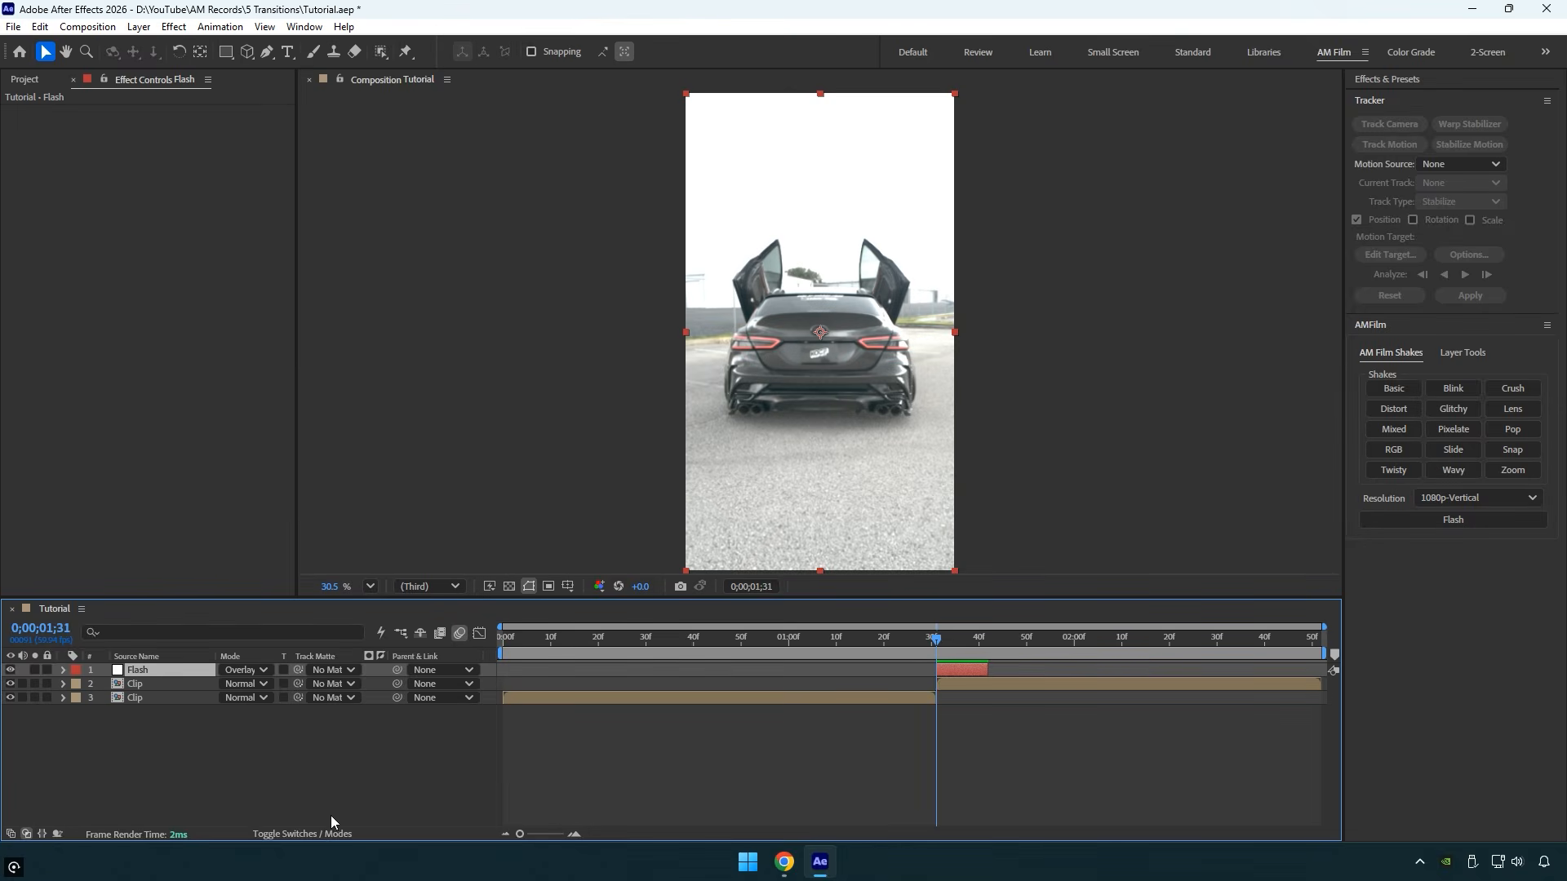
pyautogui.click(317, 832)
# - Animate the Flash layer's Opacity from 100% at 0;00;01;31 to 0% at 0;00;01;41 and preview the flash
pyautogui.press('t')
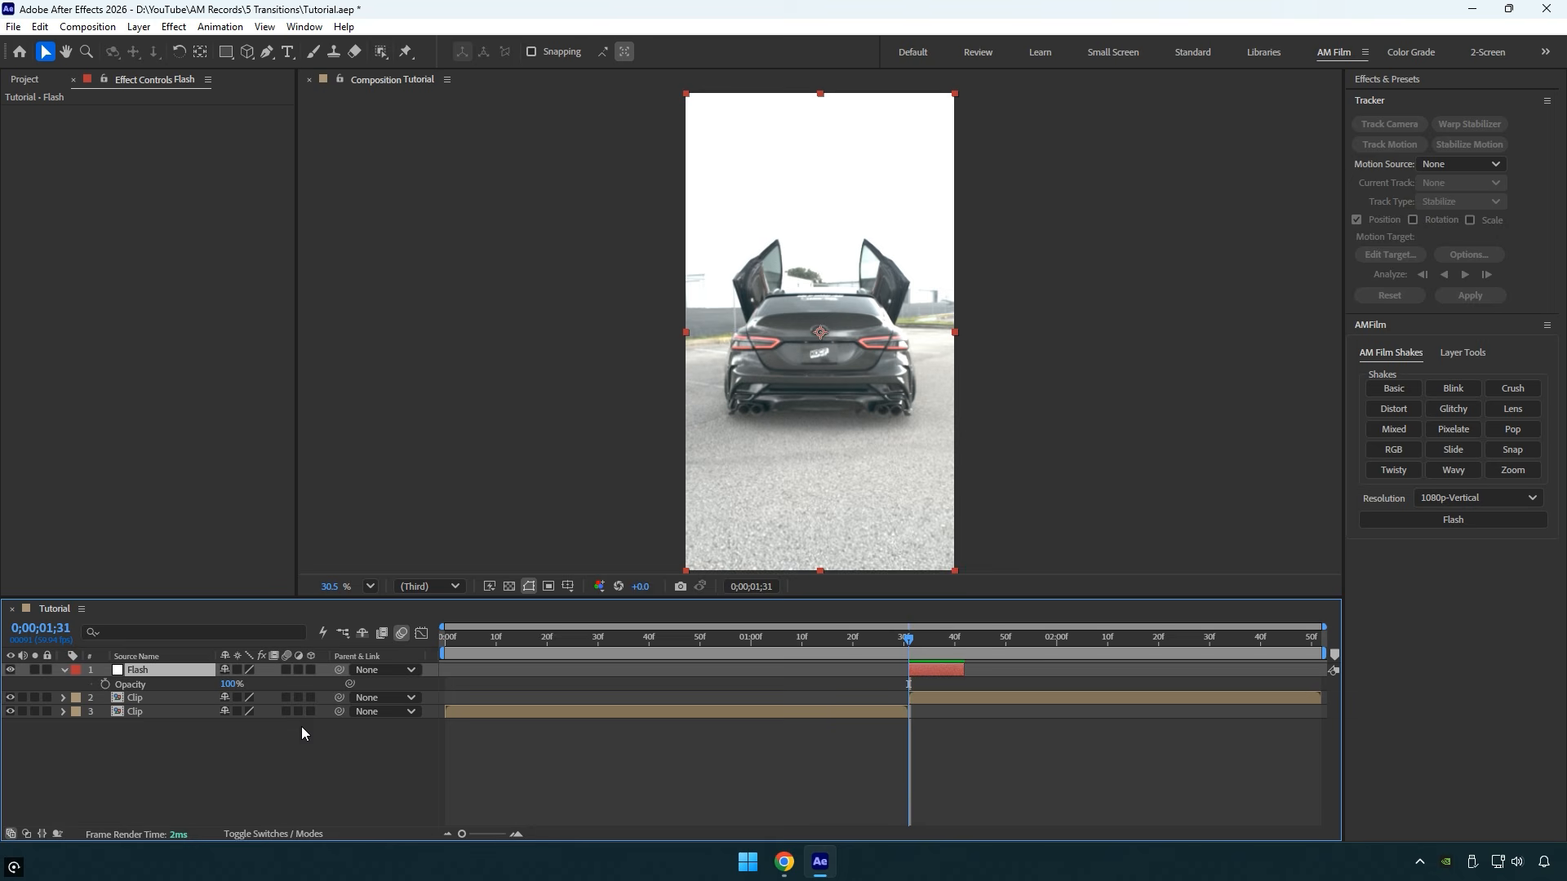
pyautogui.click(106, 684)
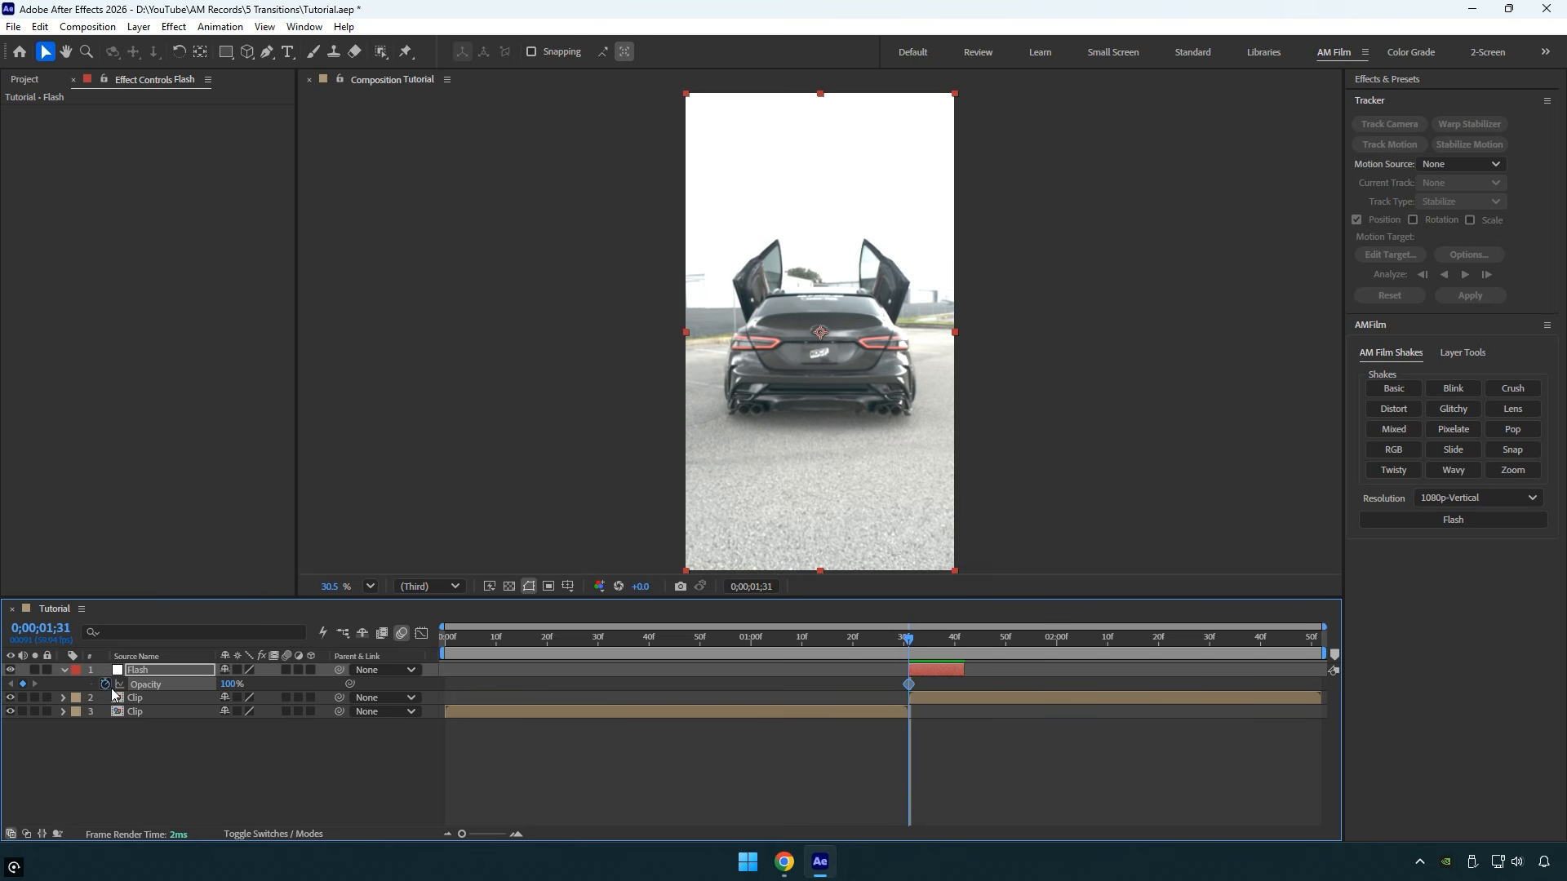
pyautogui.moveTo(909, 640); pyautogui.dragTo(961, 646)
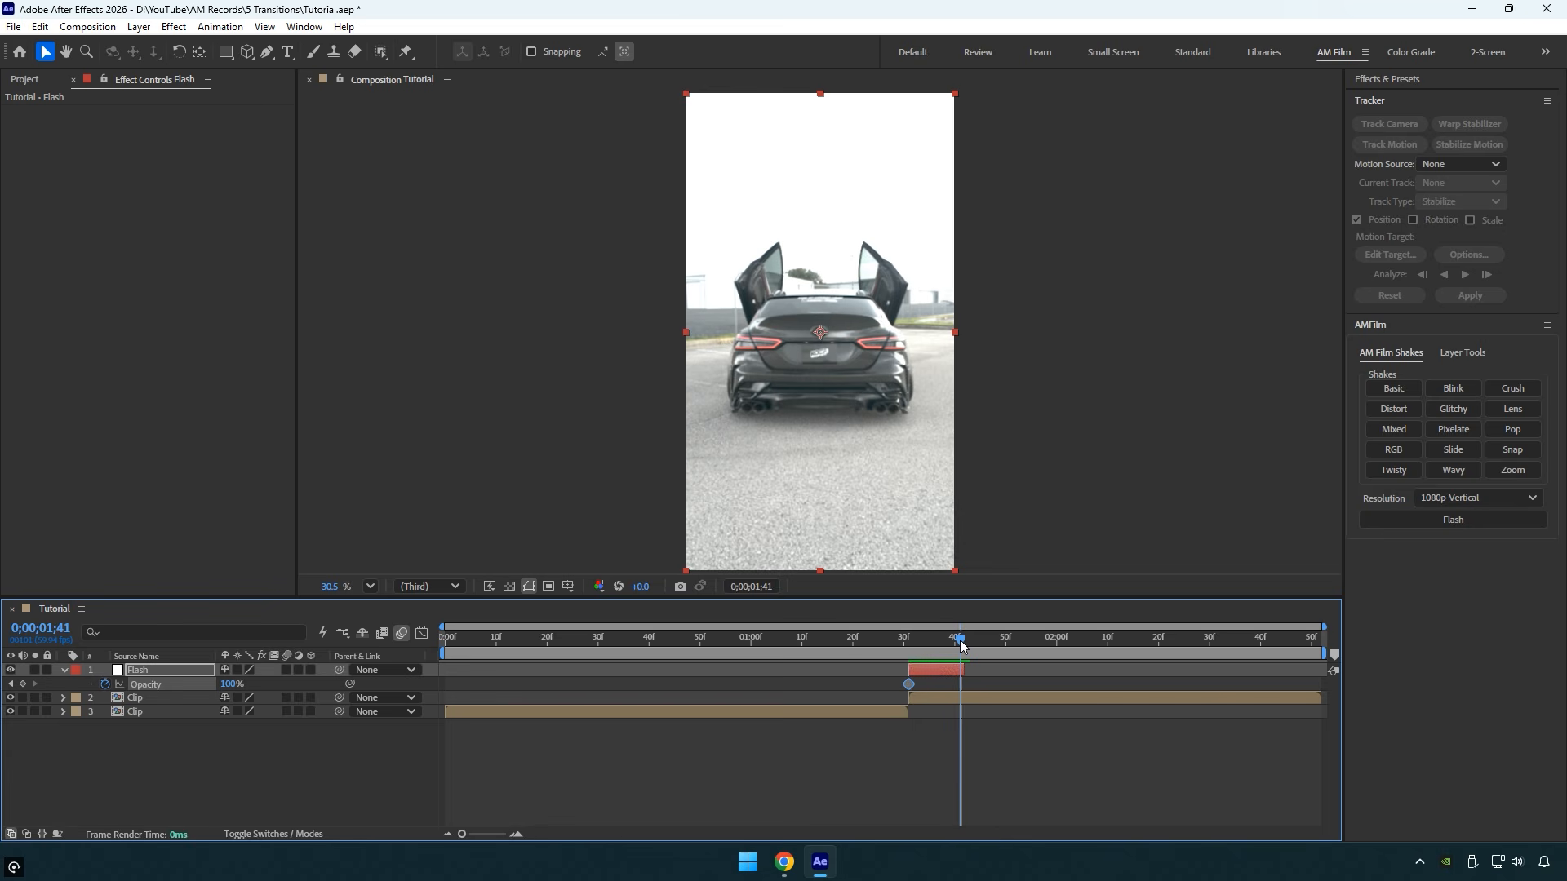
pyautogui.click(231, 685)
pyautogui.write('0')
pyautogui.press('Return')
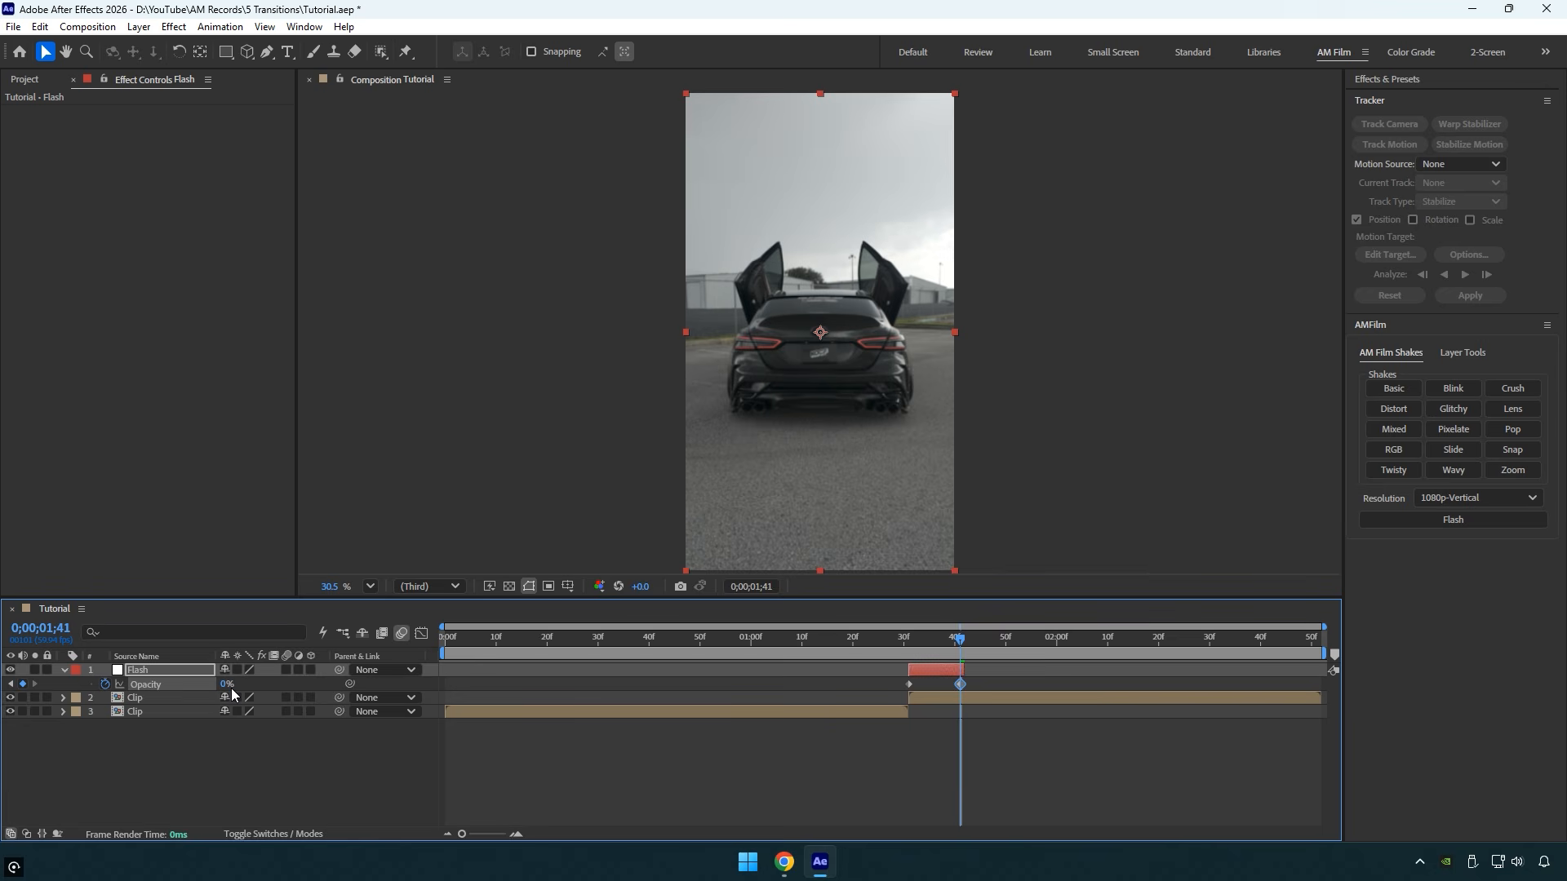
pyautogui.click(858, 651)
pyautogui.press('space')
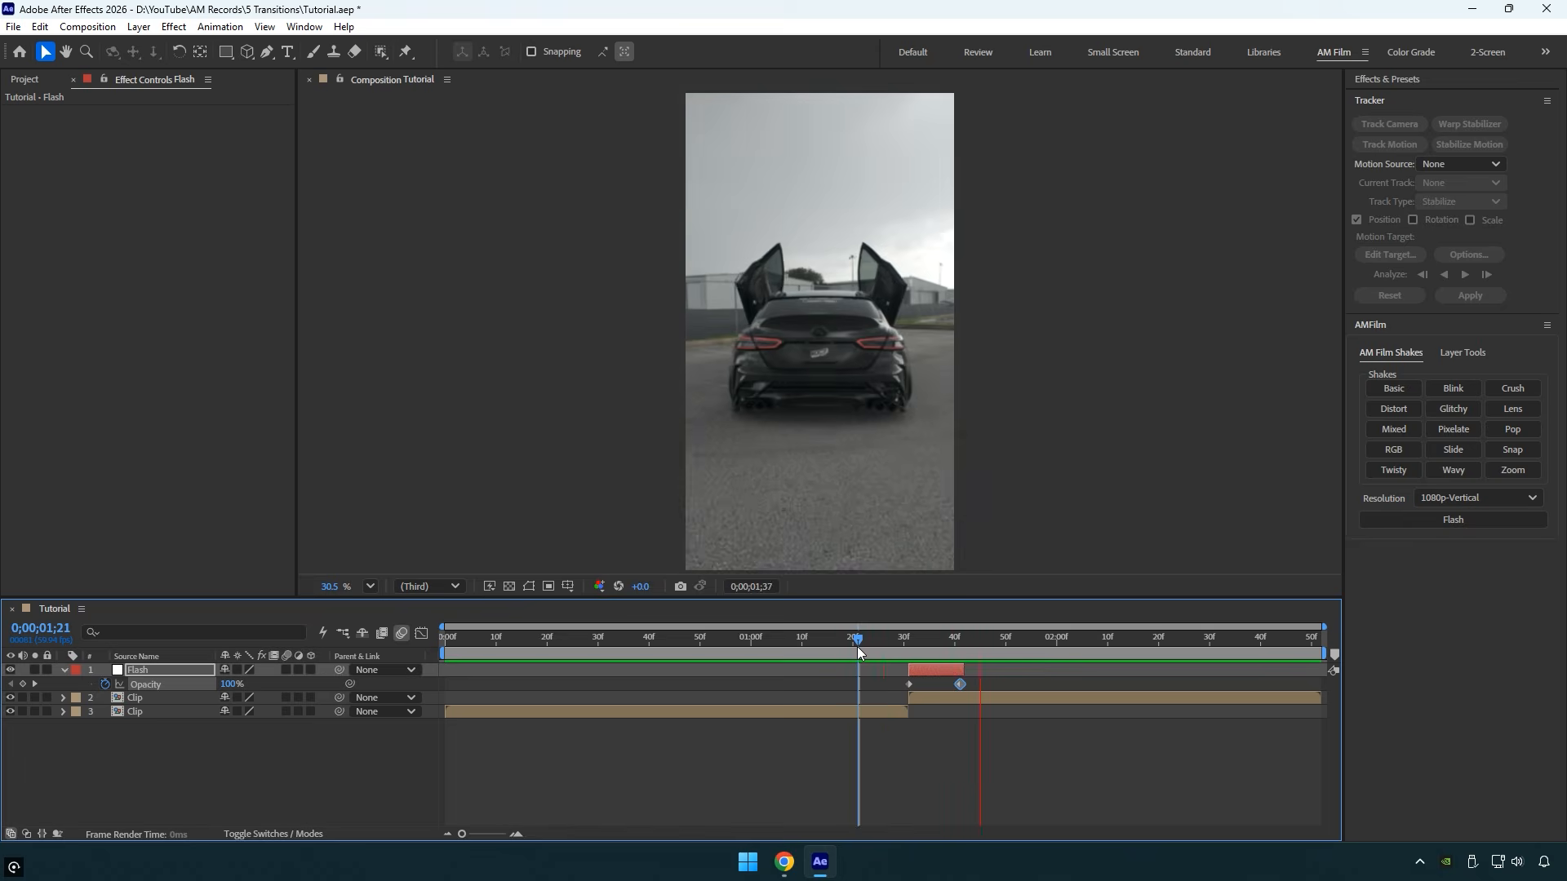
pyautogui.moveTo(857, 647)
pyautogui.mouseDown()
pyautogui.moveTo(914, 650)
pyautogui.moveTo(875, 649)
pyautogui.mouseUp()
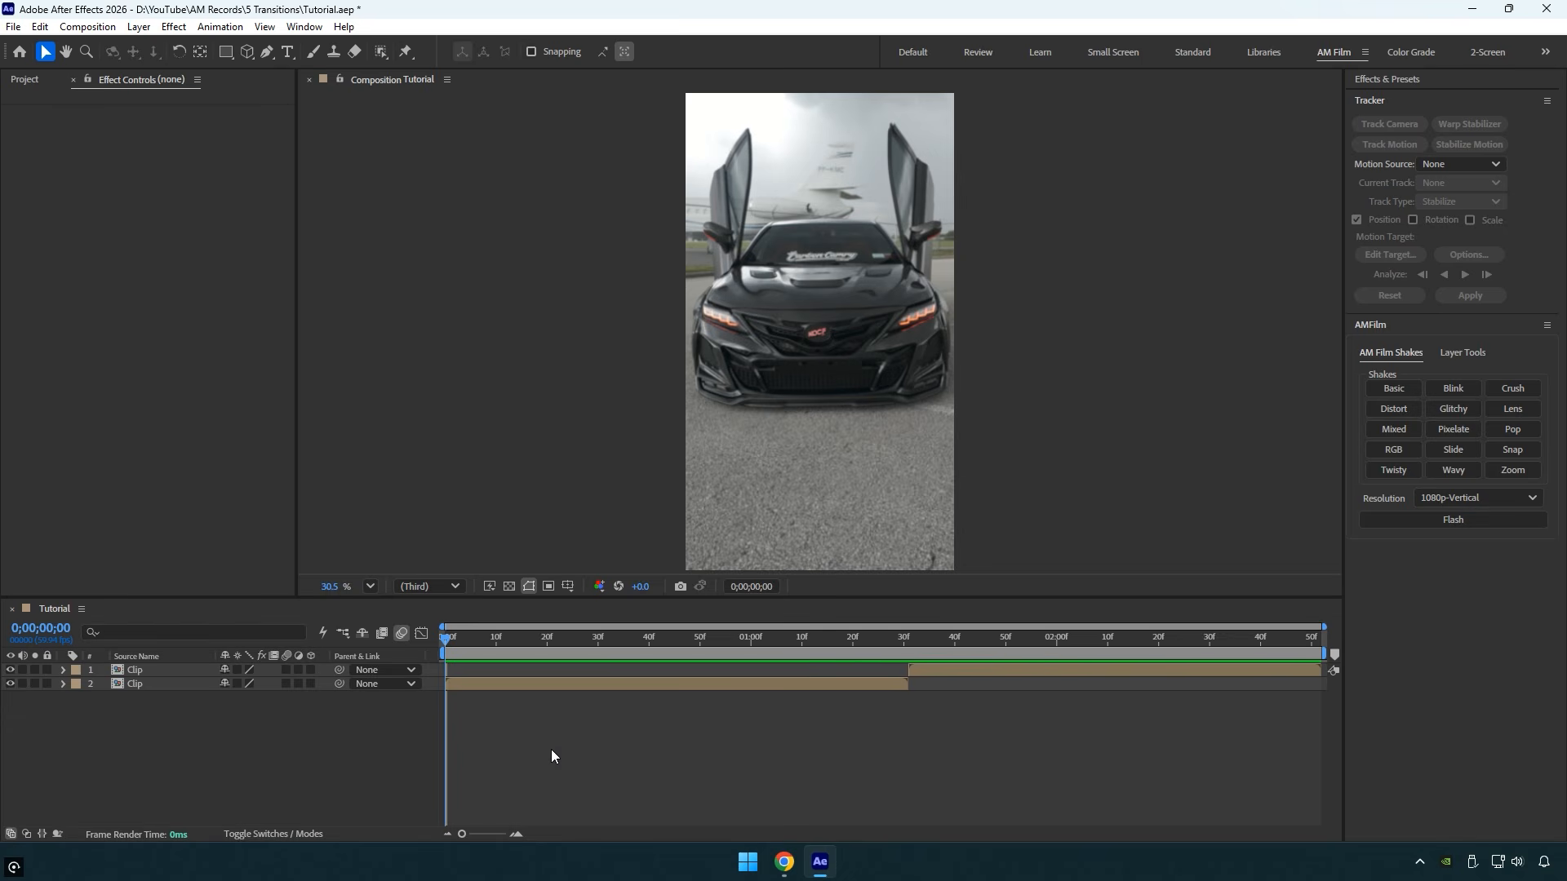
# - Move the second clip to start at 0;00;00;57, overlapping the first clip, and apply the Luma Key effect to it
pyautogui.click(551, 749)
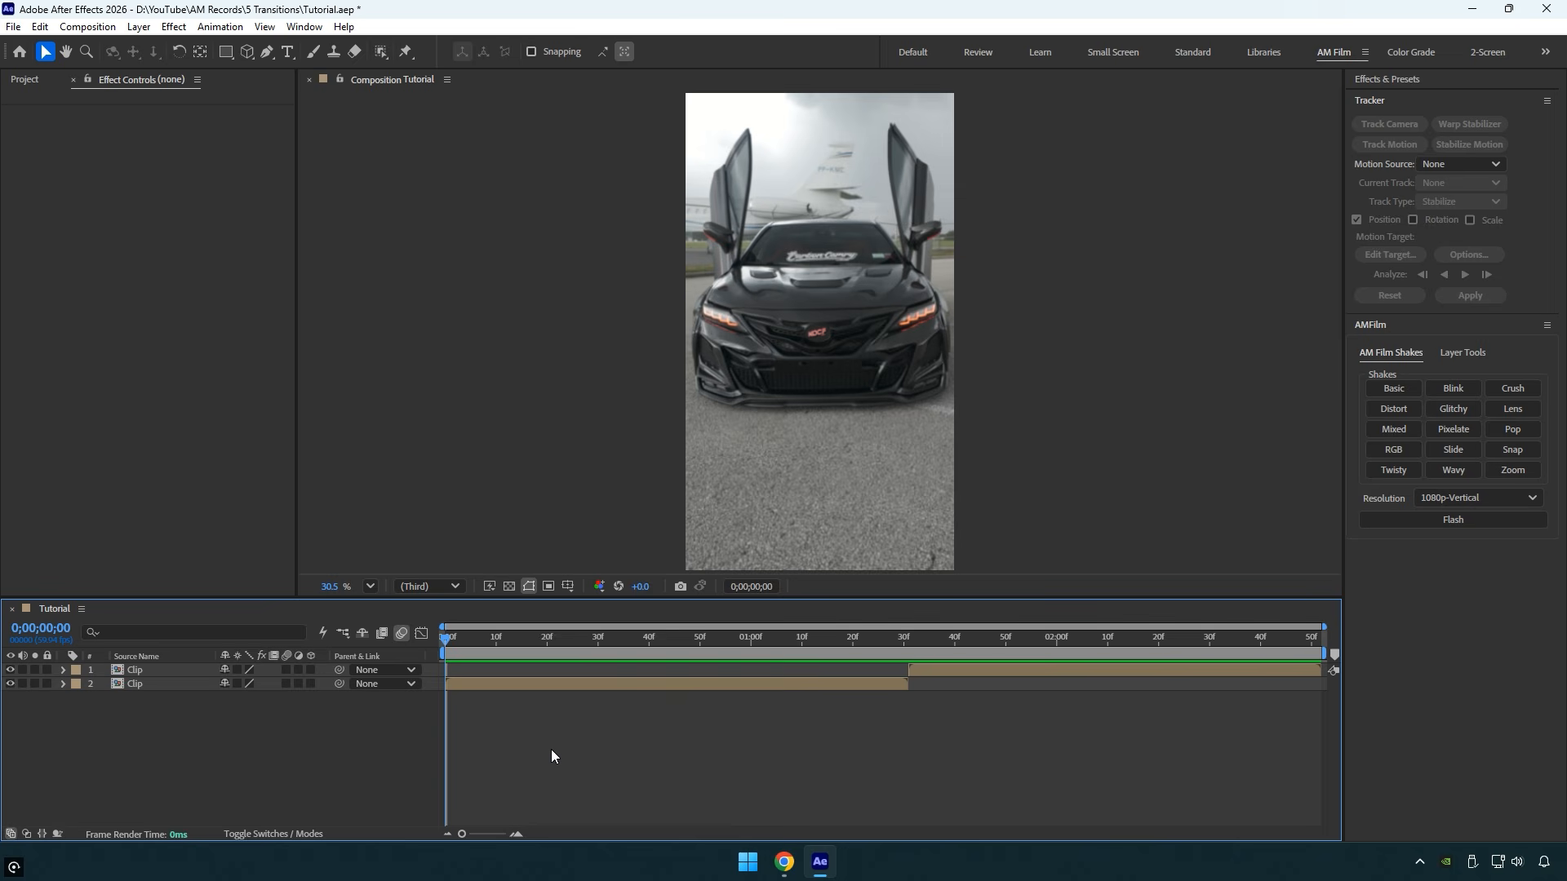
pyautogui.moveTo(943, 669); pyautogui.dragTo(736, 644)
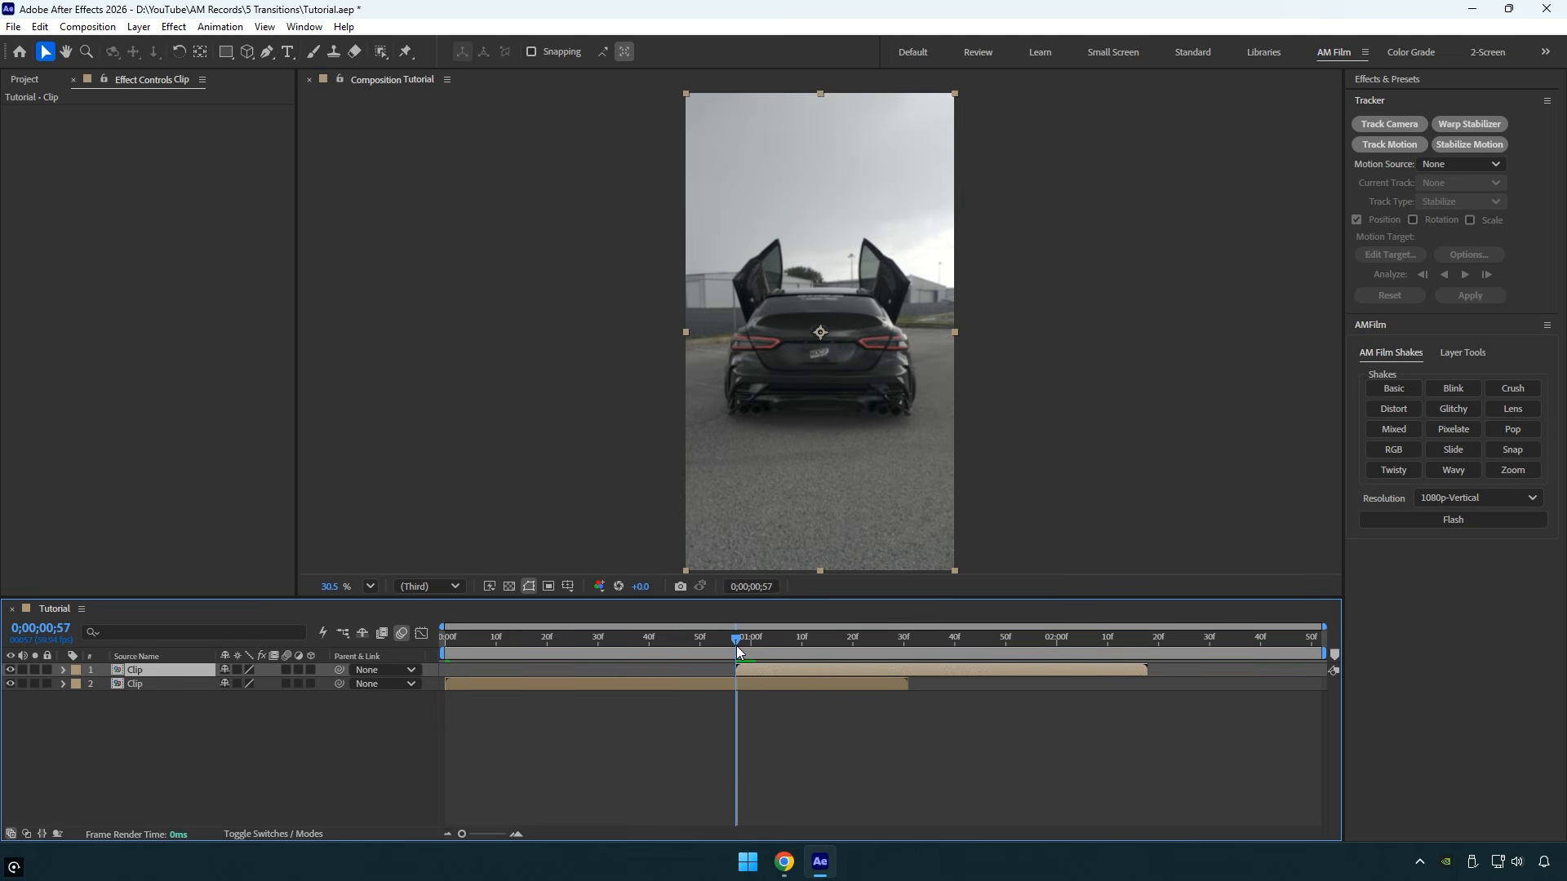
pyautogui.hotkey('ctrl', 'space')
pyautogui.write('luma')
pyautogui.press('Return')
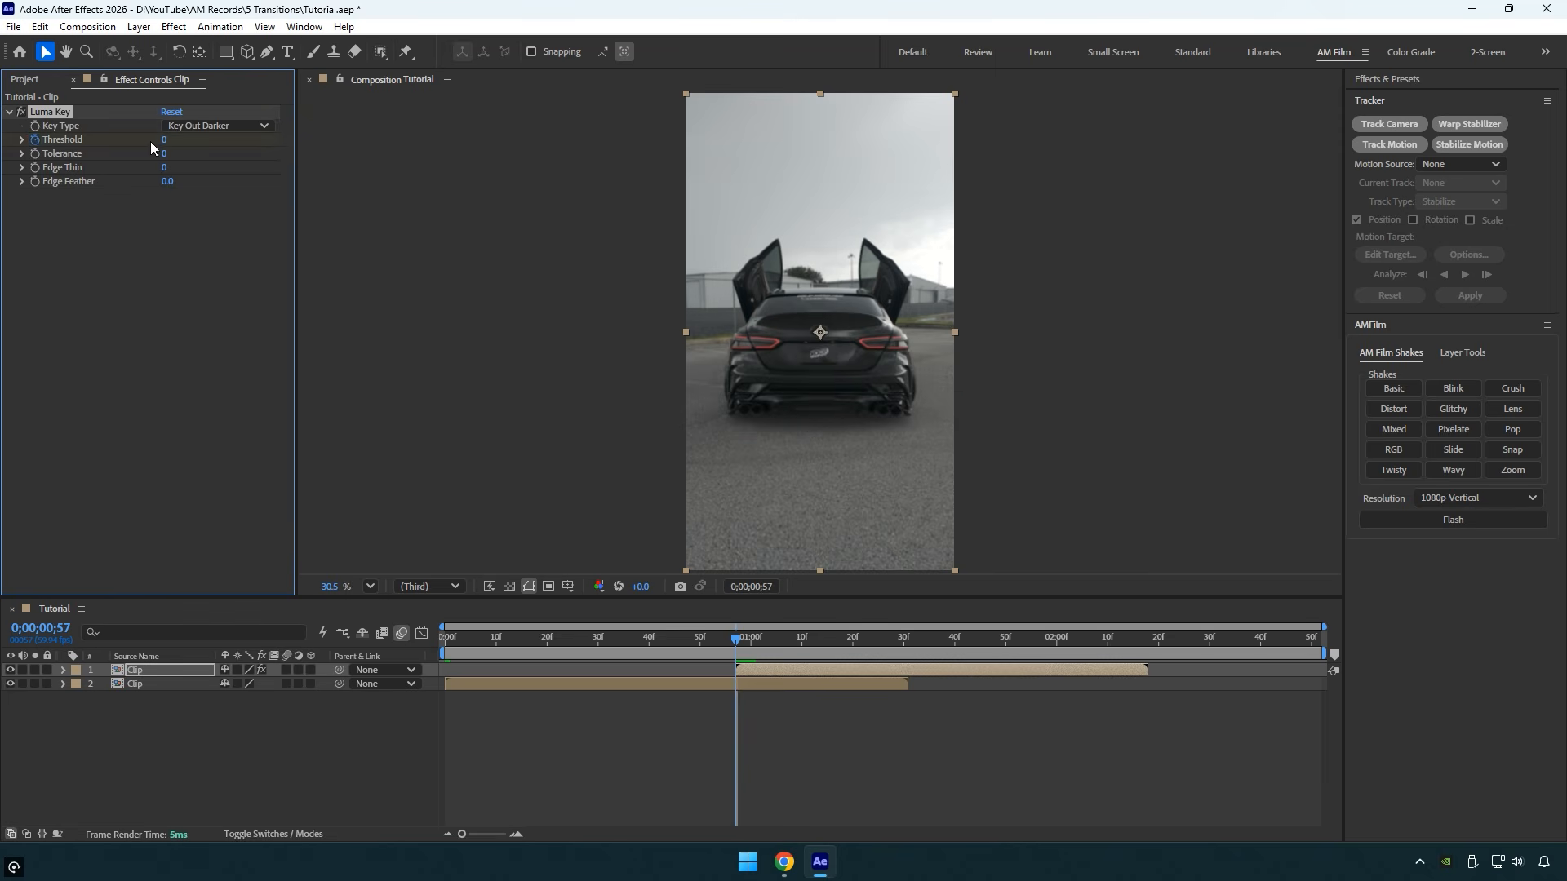
# - Animate the Luma Key Threshold on the second clip from 255 at 0;00;00;57 to 0 at 0;00;01;30
pyautogui.moveTo(163, 140); pyautogui.dragTo(426, 144)
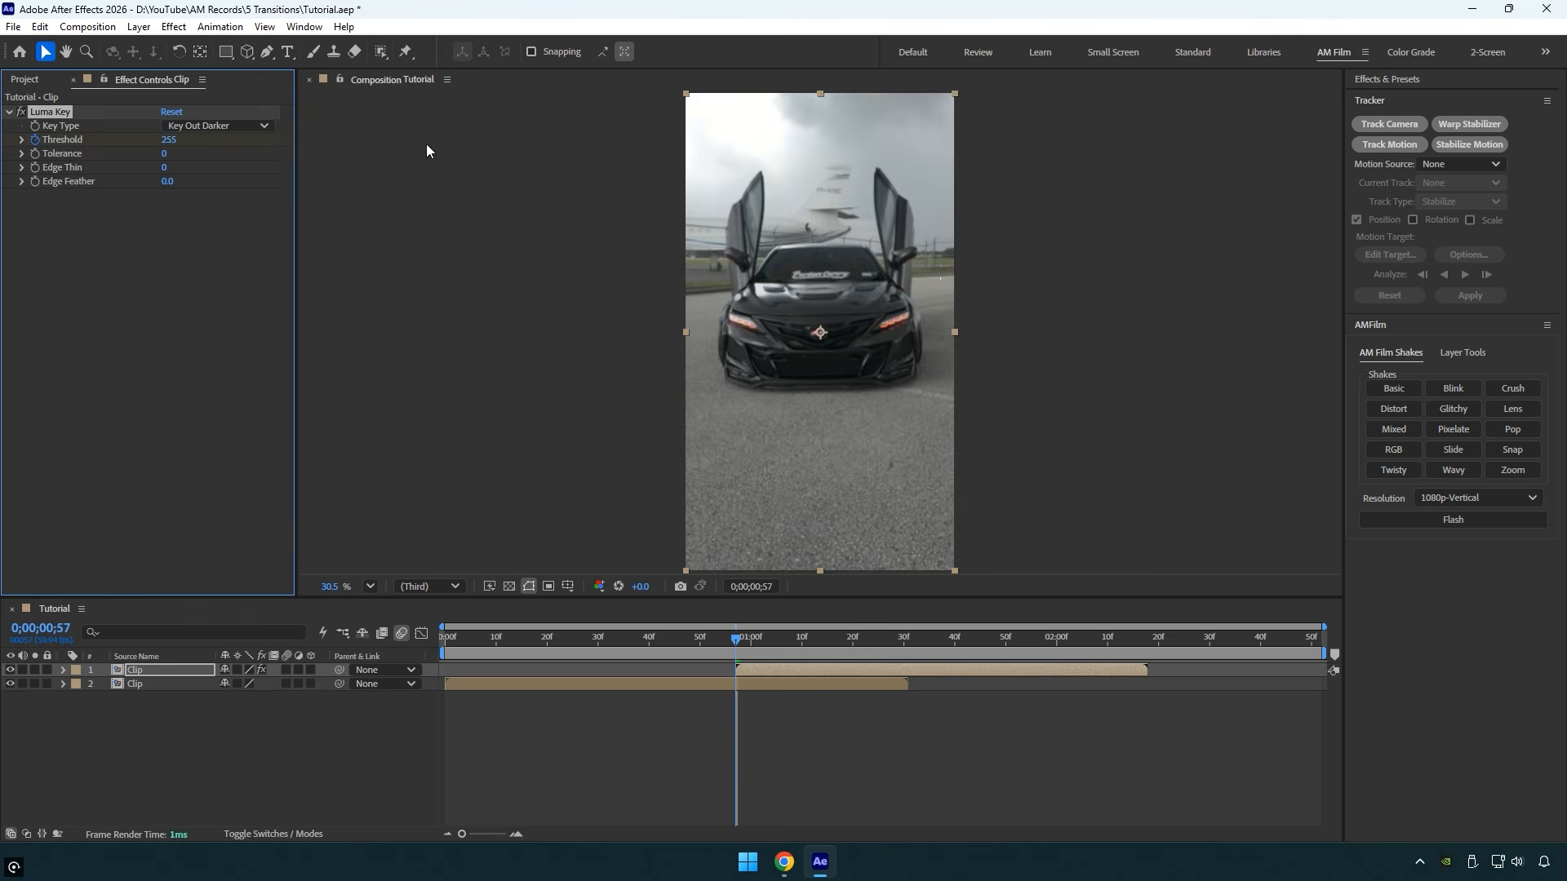
pyautogui.moveTo(732, 639); pyautogui.dragTo(903, 633)
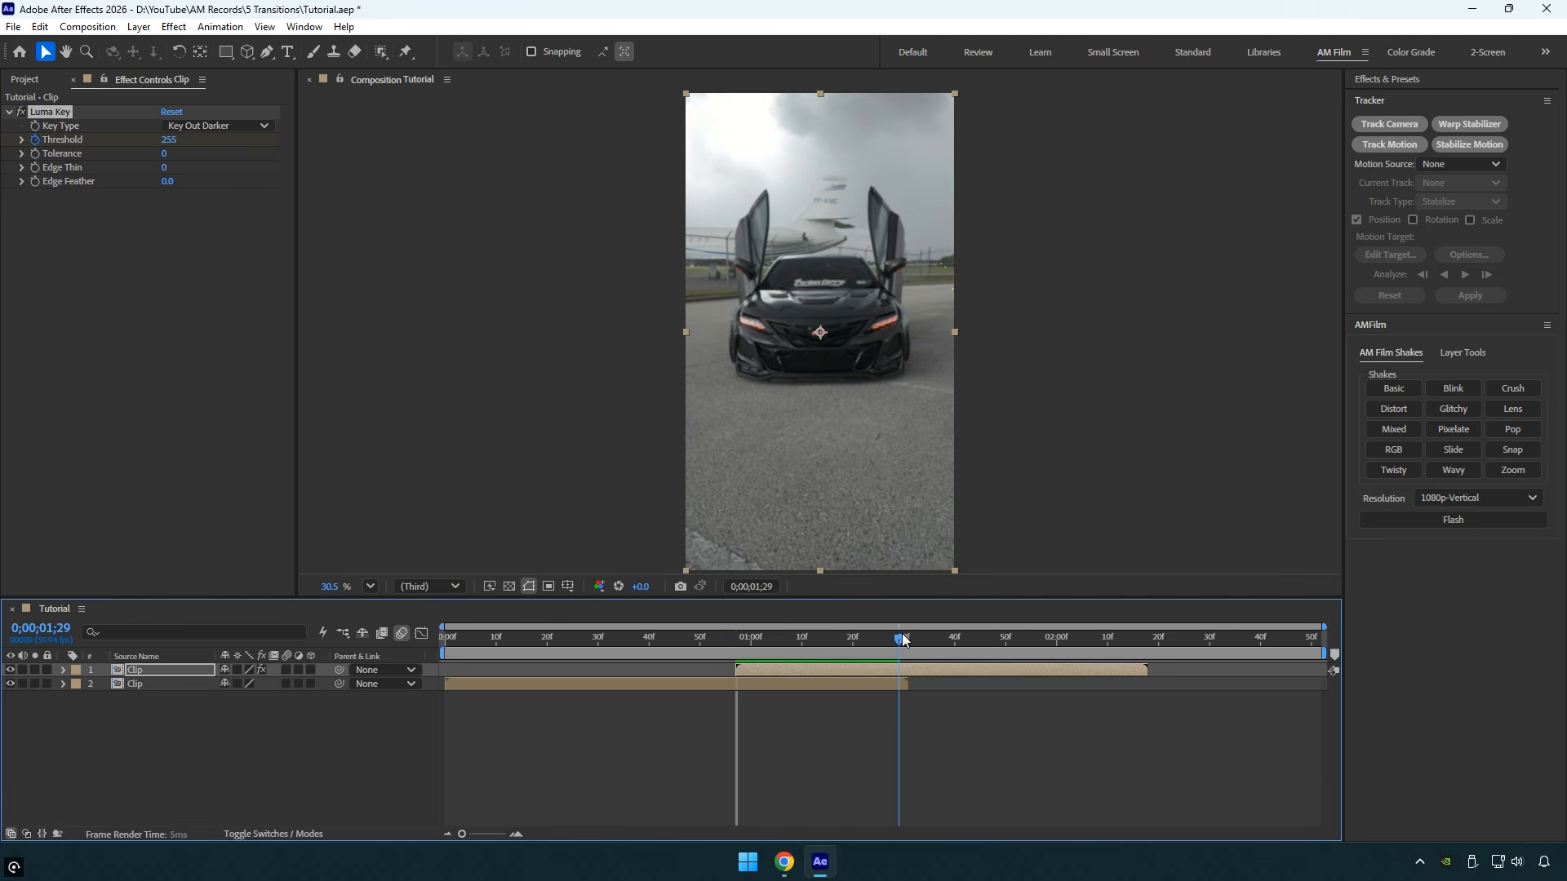
pyautogui.click(169, 140)
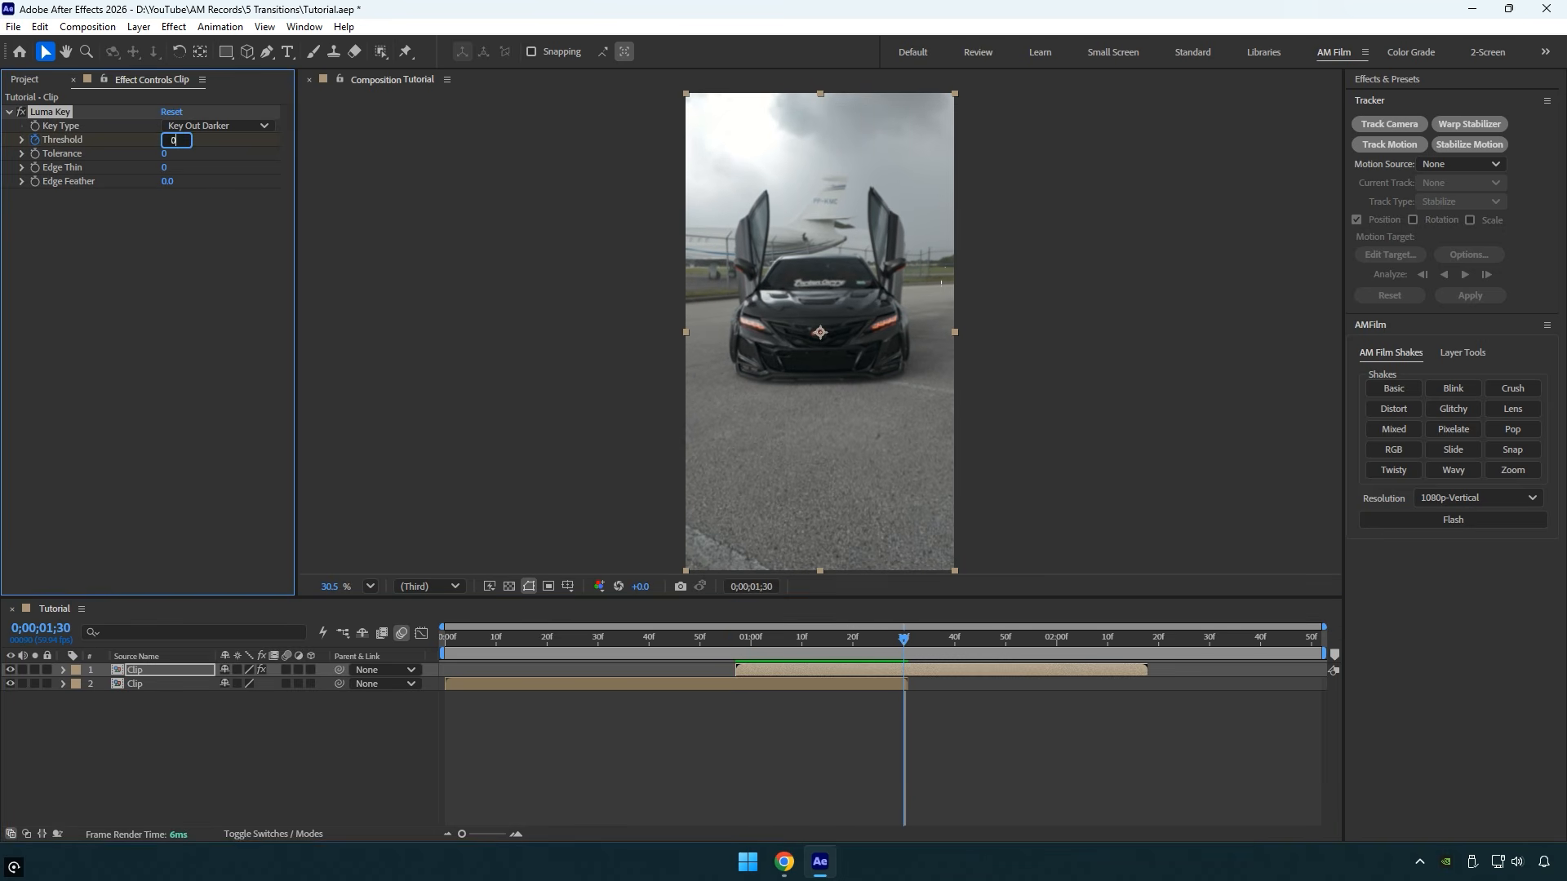
pyautogui.write('0')
pyautogui.press('Return')
# - Preview the Luma Key reveal and open the effect's Edge Feather value for editing
pyautogui.moveTo(899, 639); pyautogui.dragTo(815, 636)
pyautogui.press('space')
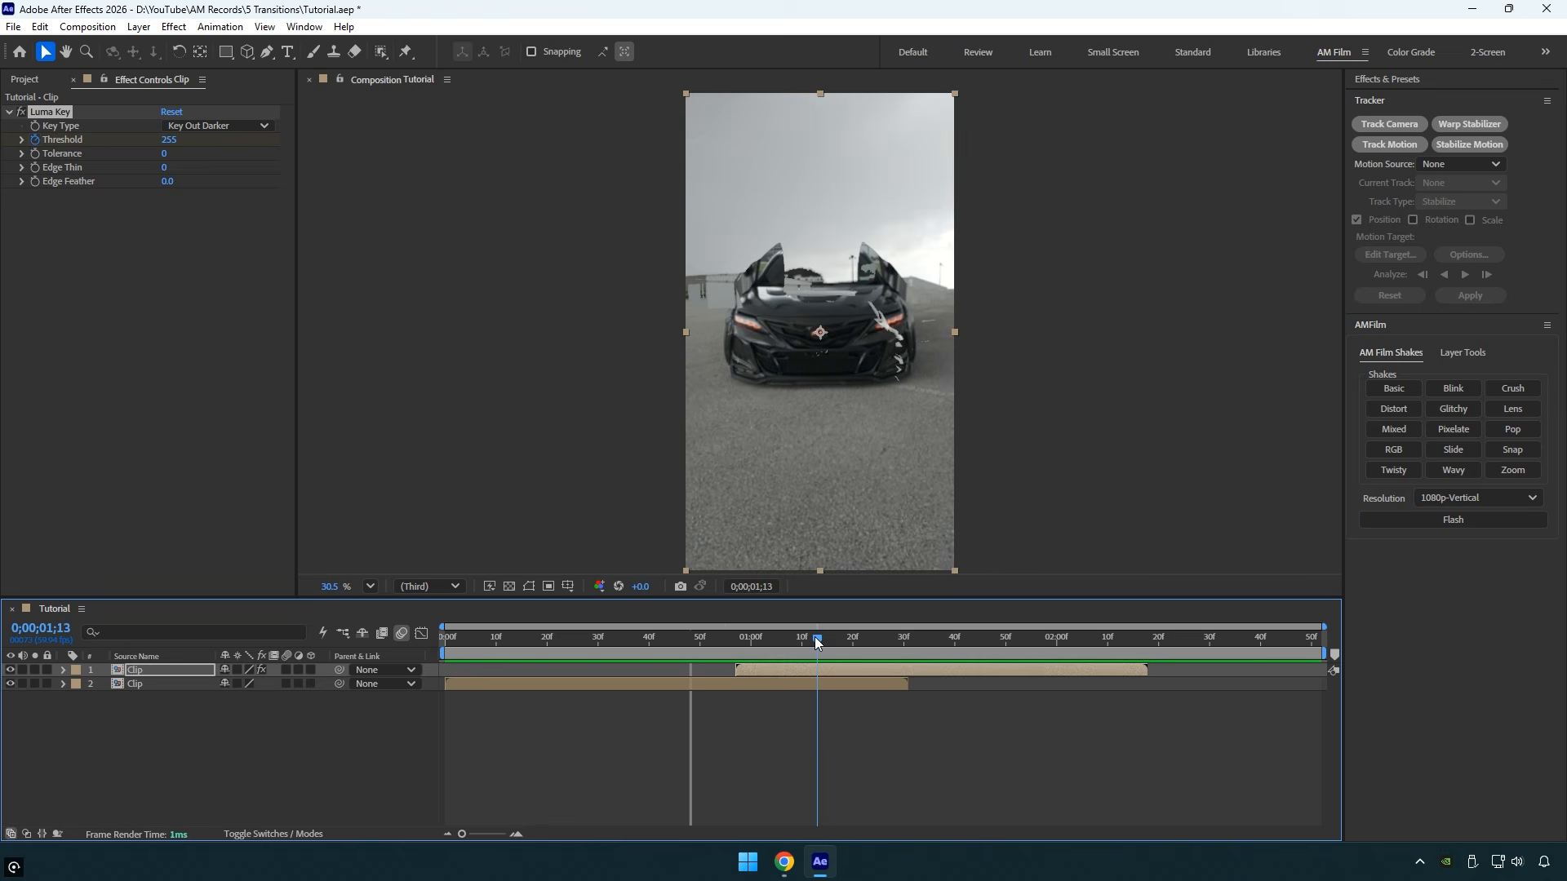
pyautogui.click(164, 182)
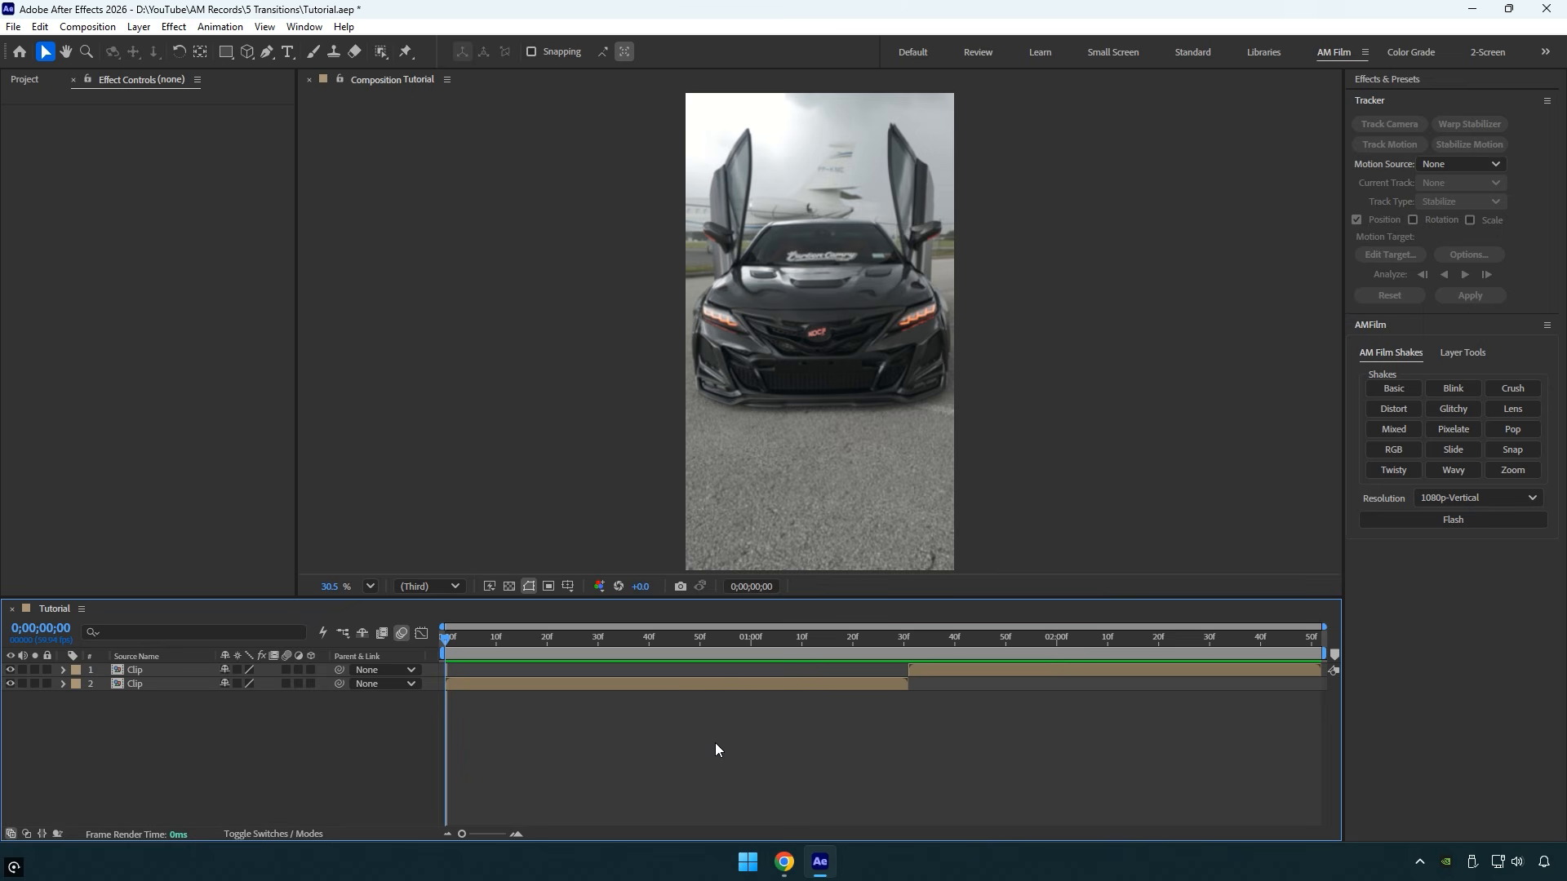
# - Add a new adjustment layer above the two back-to-back clips
pyautogui.rightClick(351, 758)
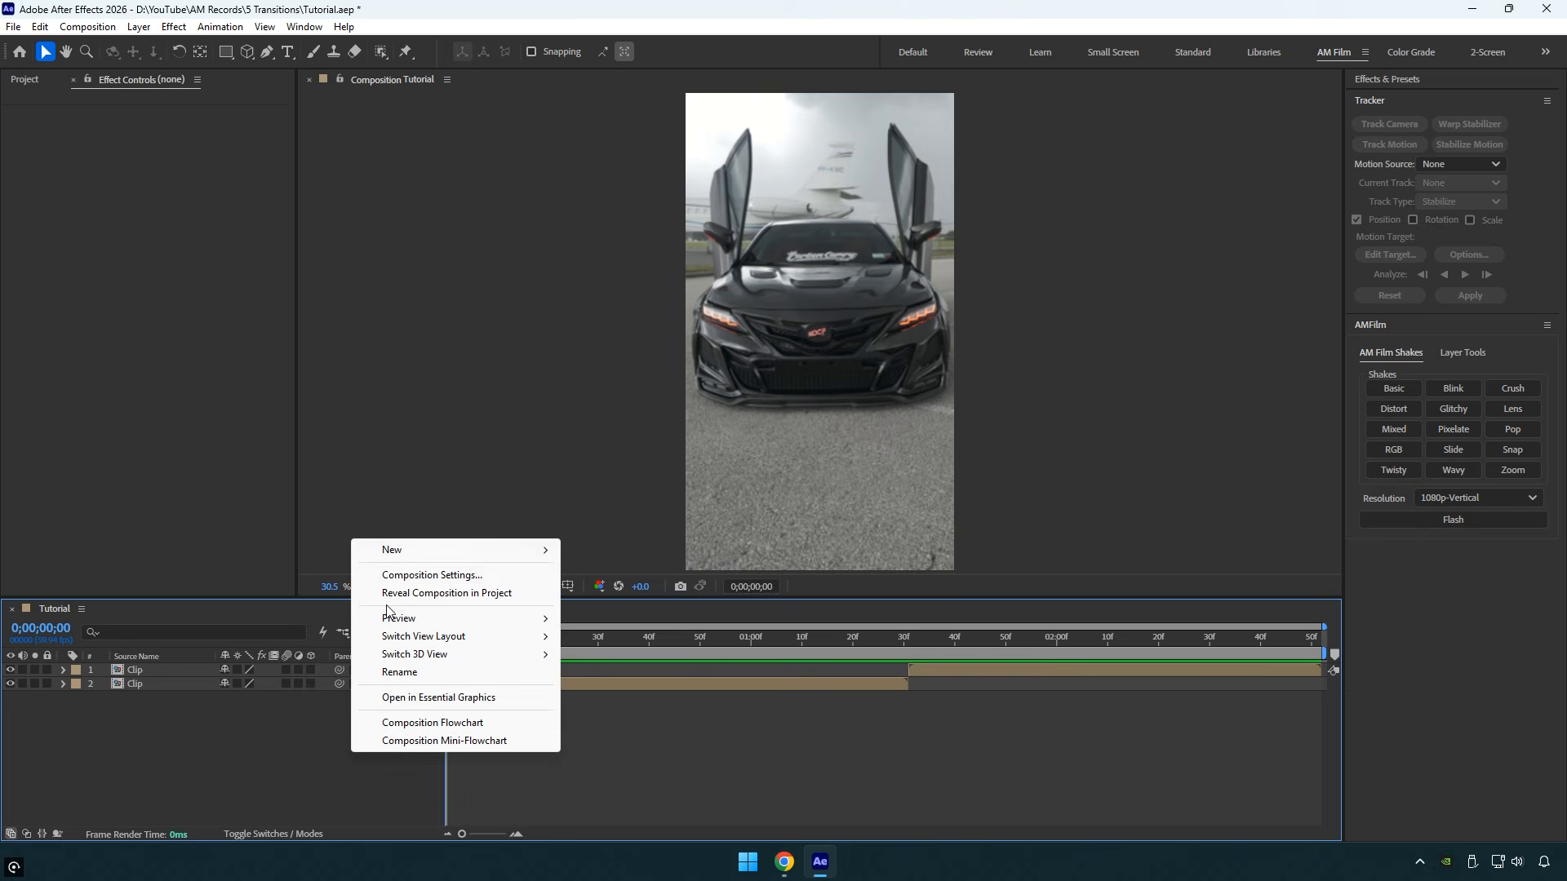
pyautogui.moveTo(412, 549)
pyautogui.click(608, 685)
# - Trim the adjustment layer to start 20 frames before the cut, at 0;00;01;11, and end 20 frames after it, at 0;00;01;51
pyautogui.moveTo(626, 641); pyautogui.dragTo(911, 647)
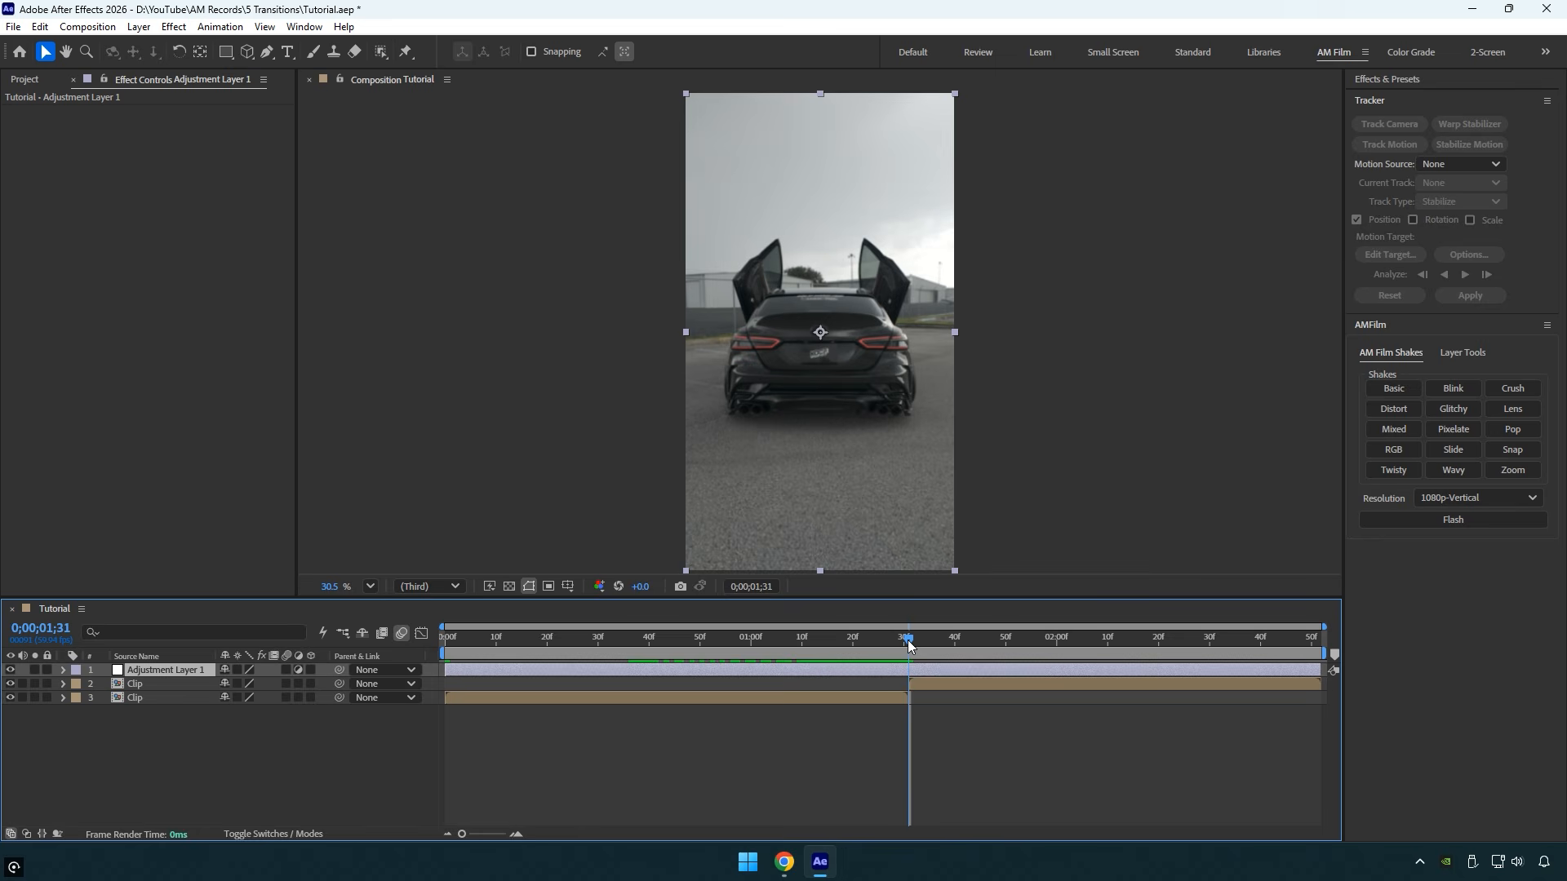
pyautogui.hotkey('shift', 'pageup')
pyautogui.hotkey('shift', 'pageup')
pyautogui.hotkey('alt', '[')
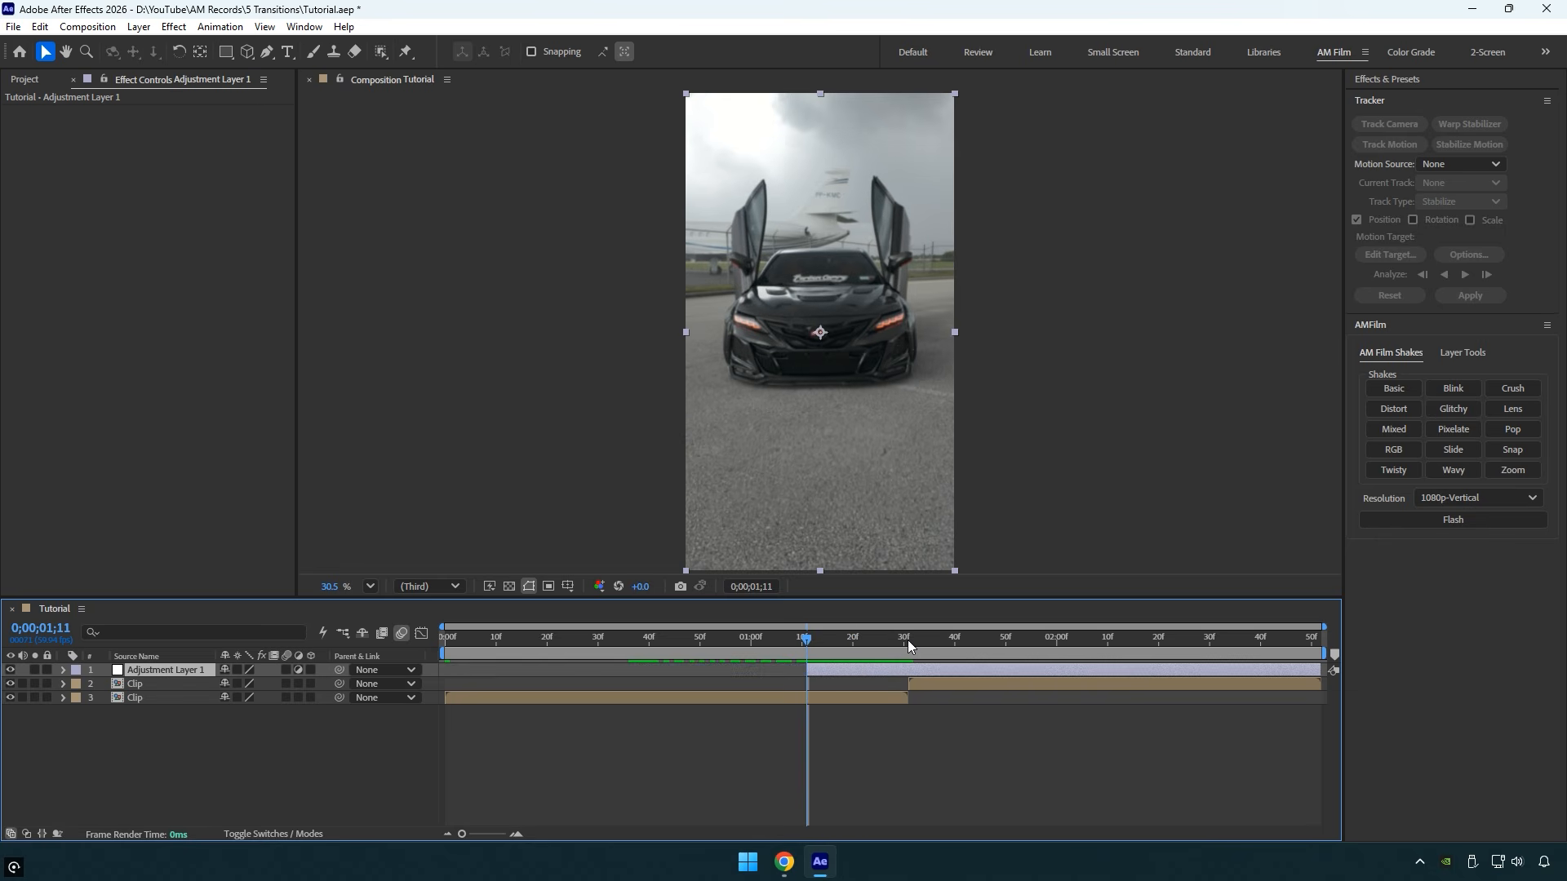
pyautogui.hotkey('shift', 'pagedown')
pyautogui.hotkey('shift', 'pagedown')
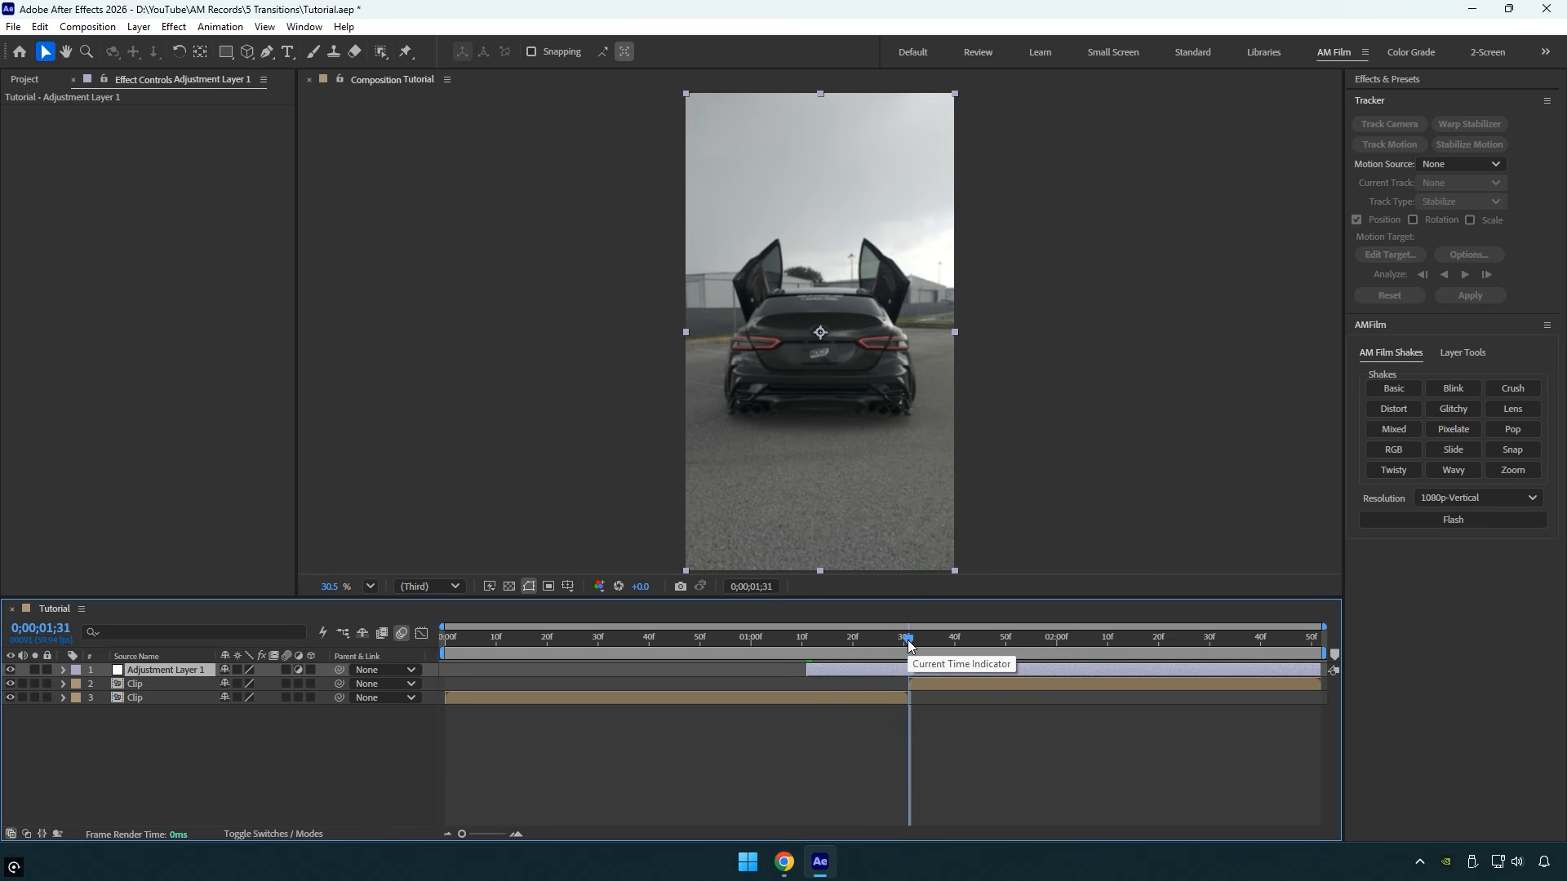
pyautogui.hotkey('shift', 'pagedown')
pyautogui.hotkey('shift', 'pagedown')
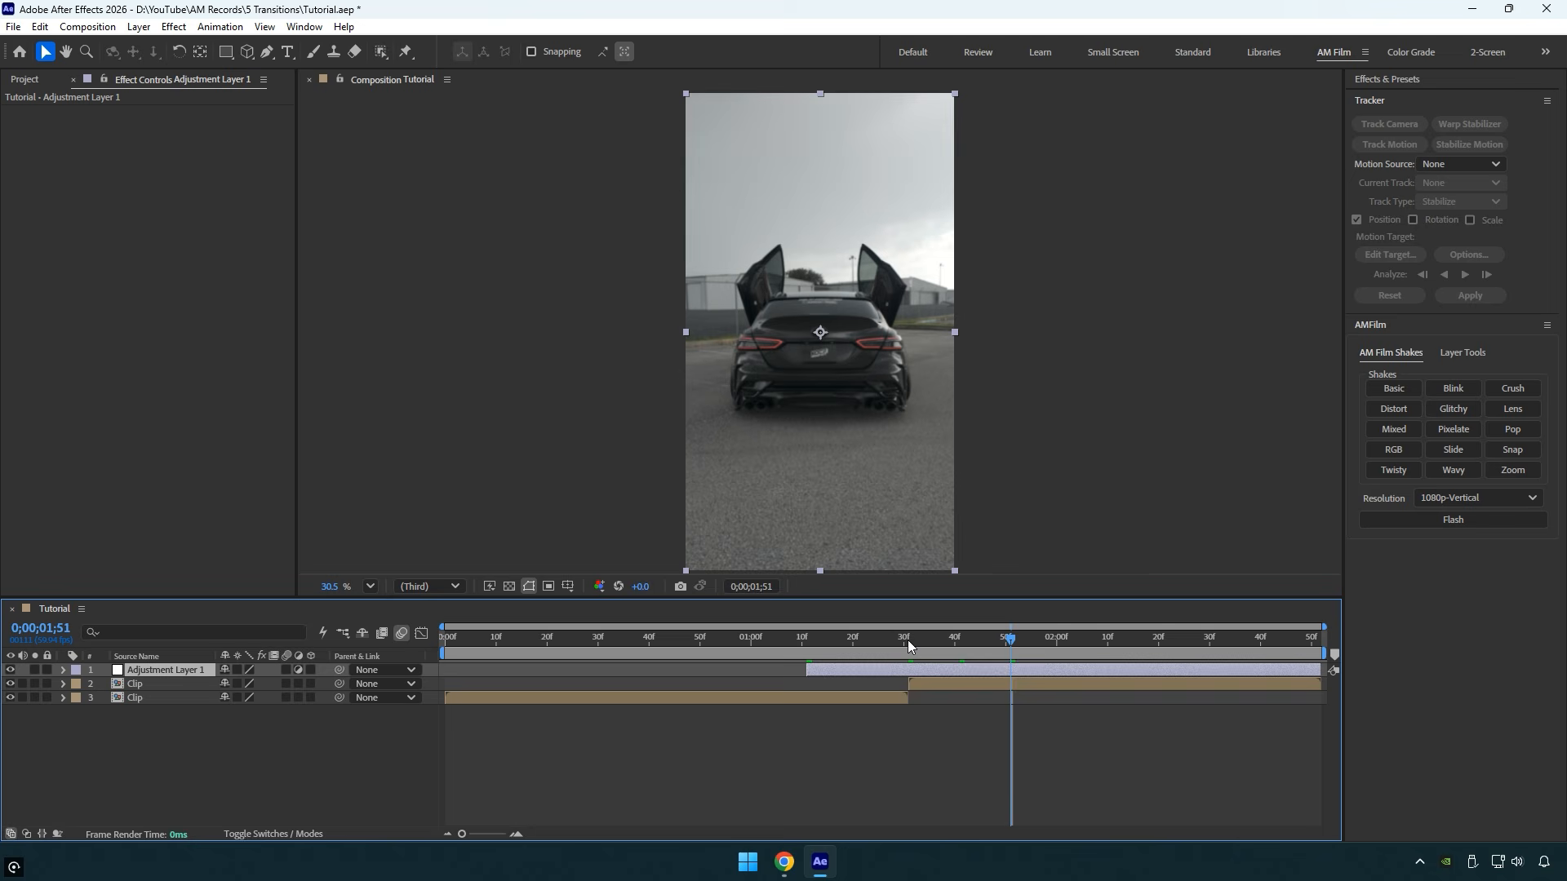
pyautogui.hotkey('alt', ']')
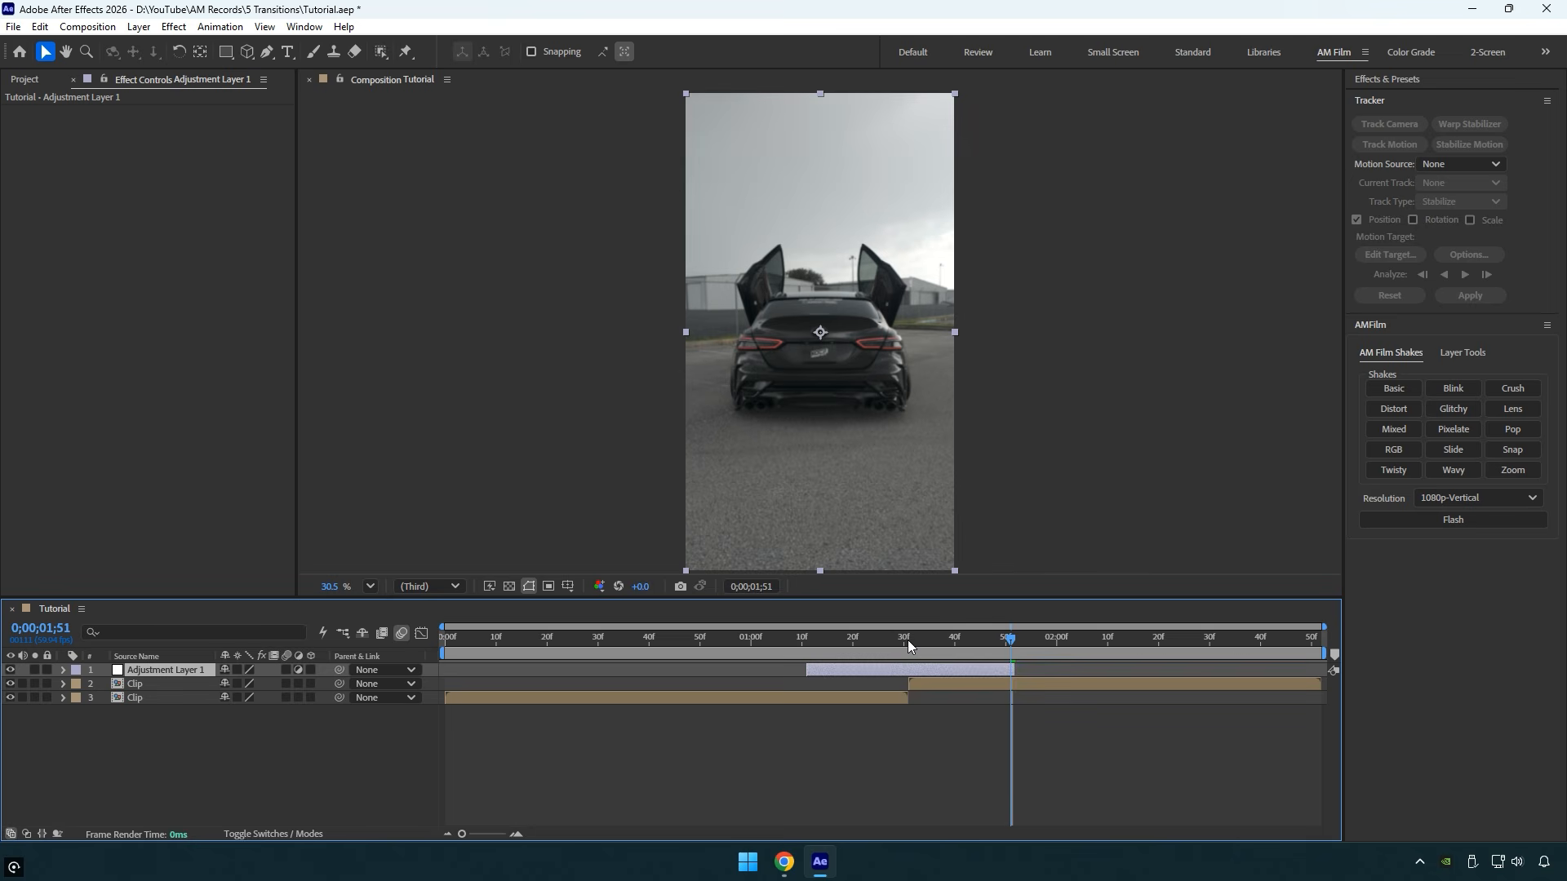
# - Apply the Motion Tile and Directional Blur effects to the adjustment layer, with the playhead at its start, 0;00;01;11
pyautogui.moveTo(907, 639); pyautogui.dragTo(806, 646)
pyautogui.hotkey('ctrl', 'space')
pyautogui.write('m')
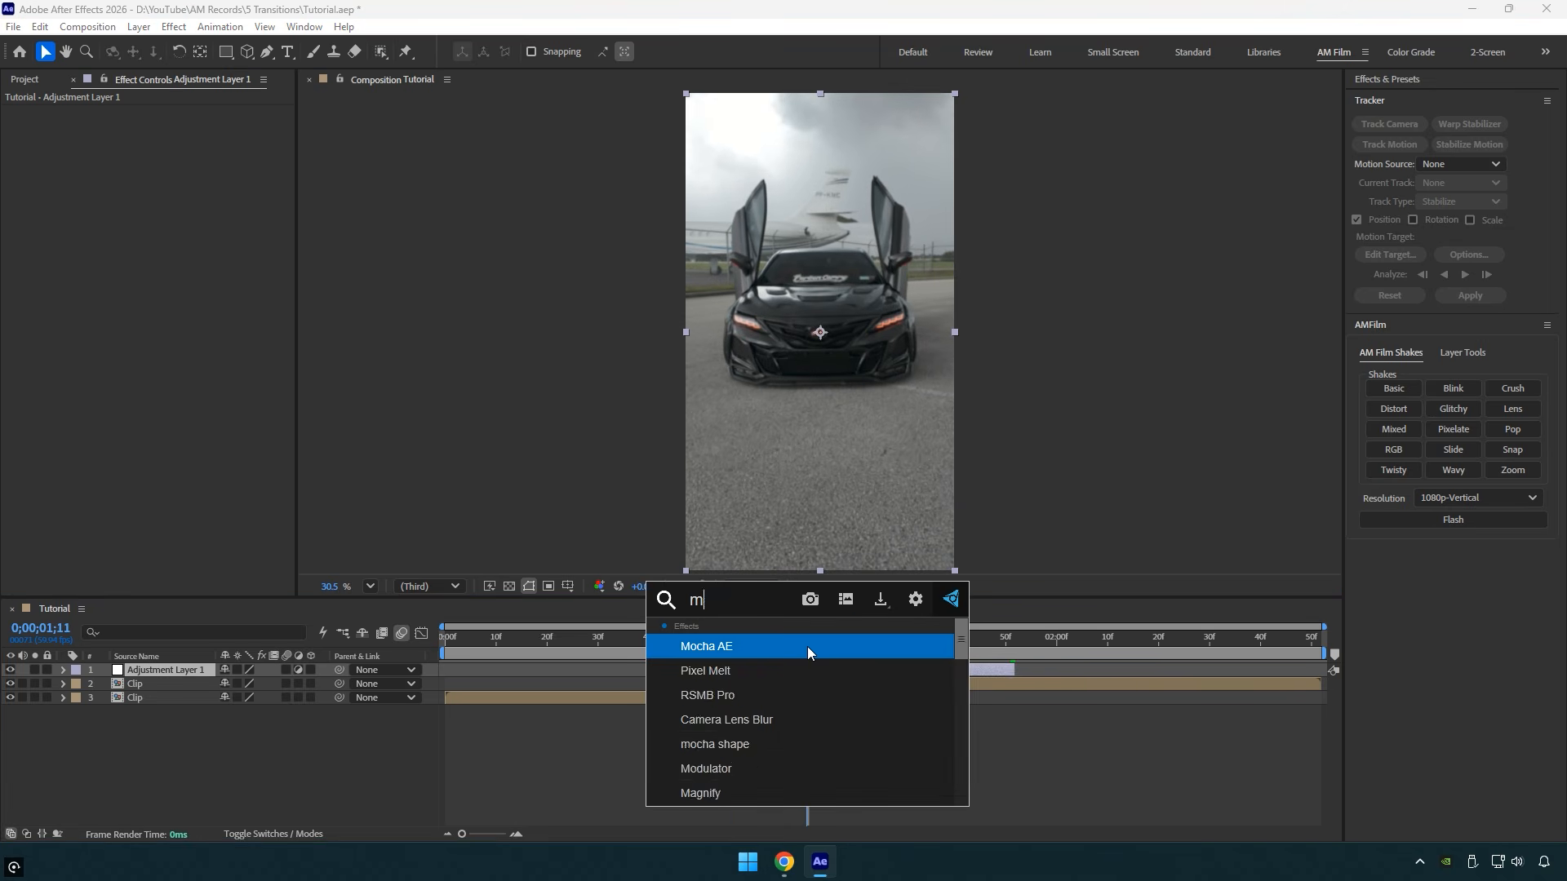
pyautogui.write('ot')
pyautogui.press('Return')
pyautogui.hotkey('ctrl', 'space')
pyautogui.write('dir')
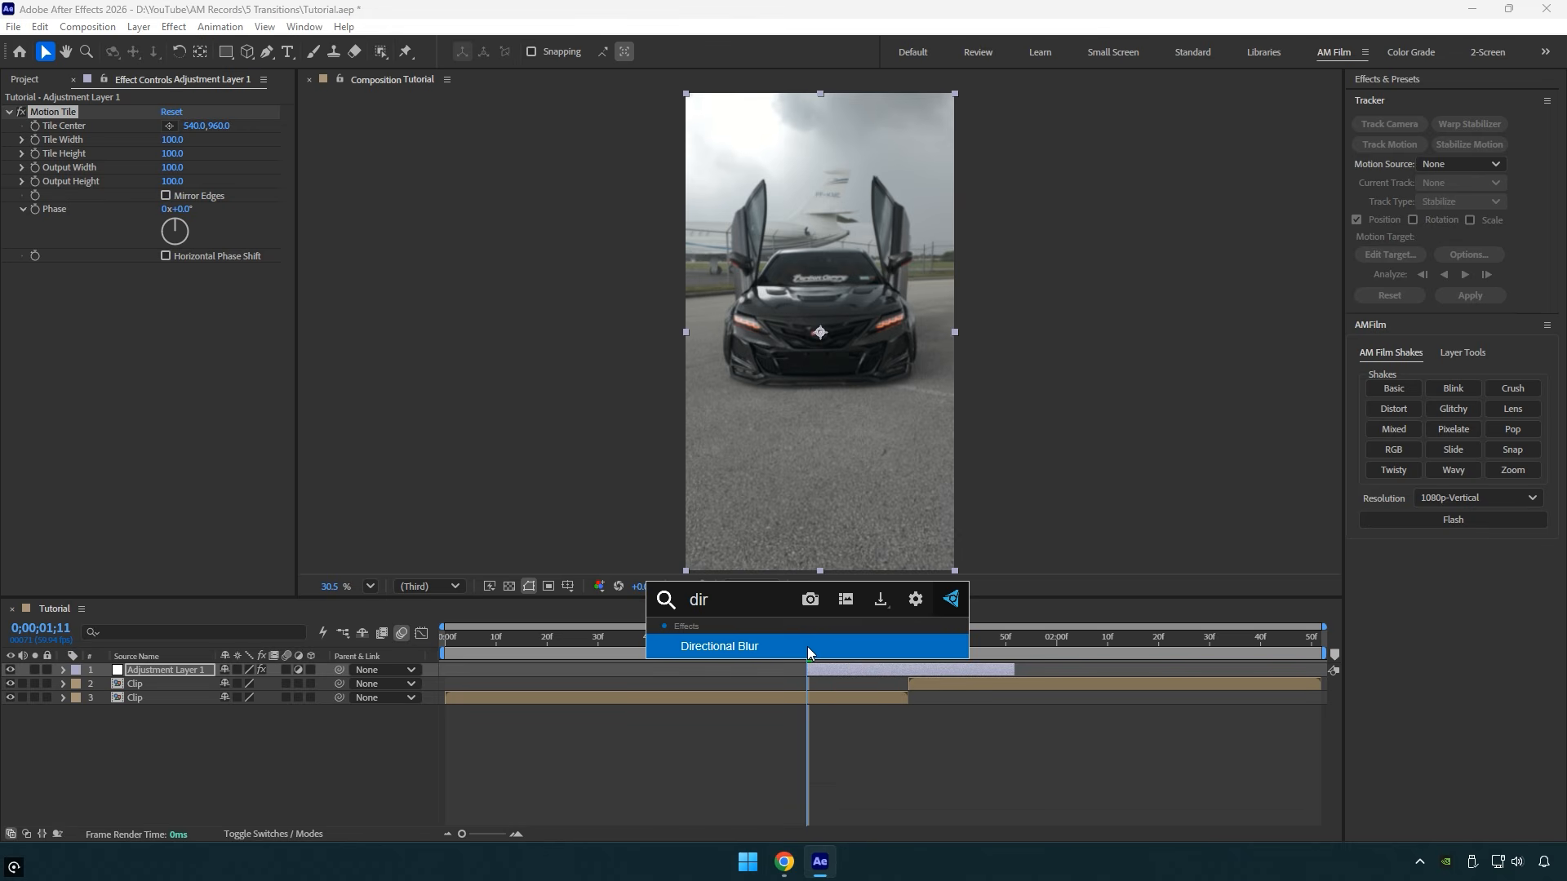
pyautogui.press('Return')
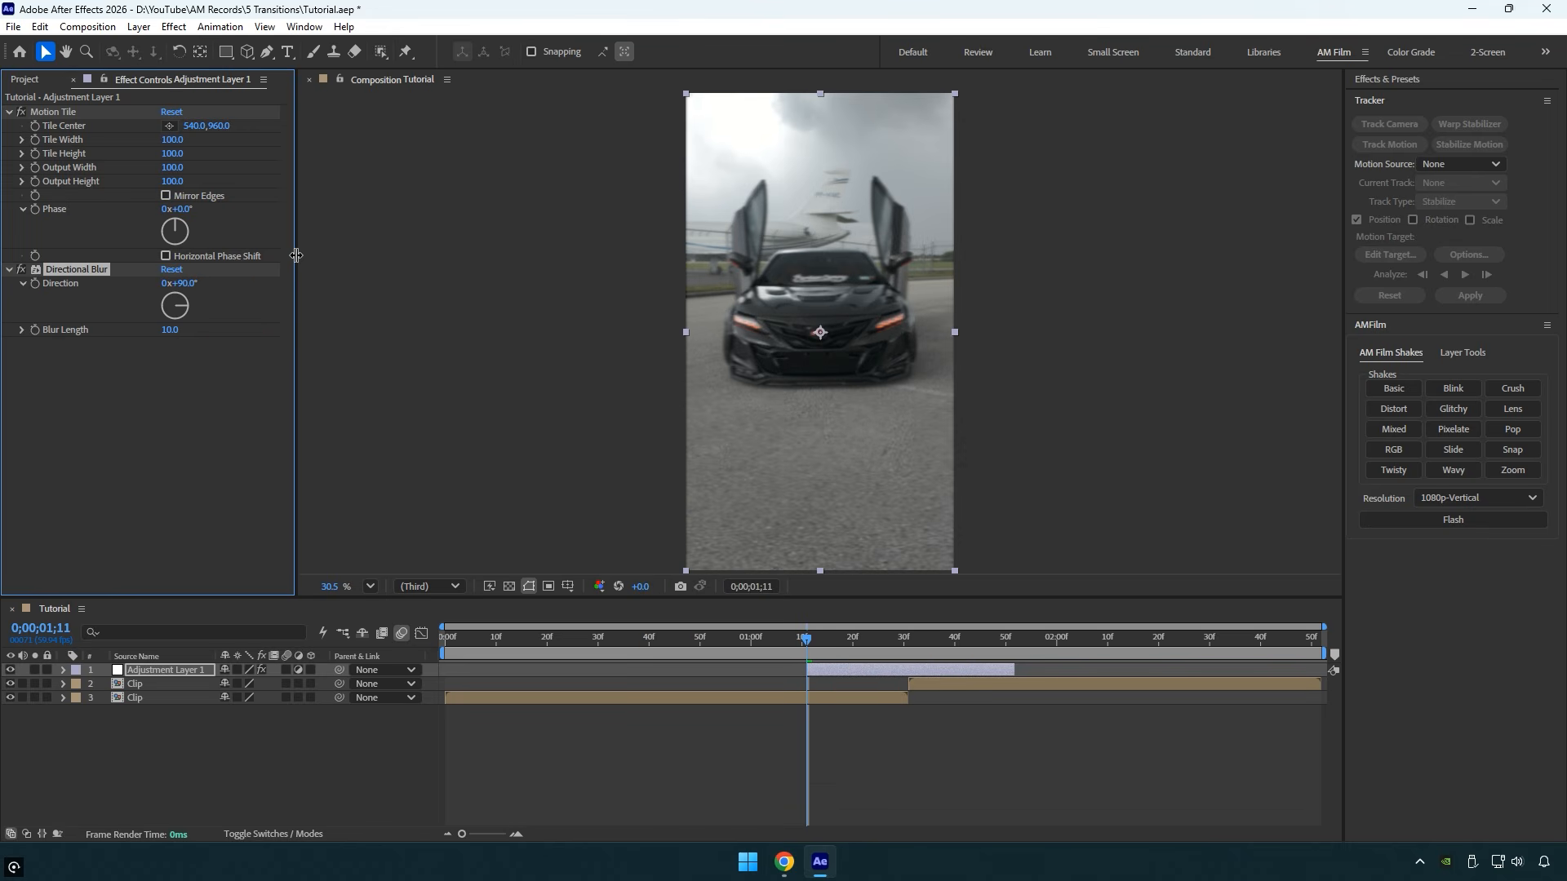
# - Animate Motion Tile's Tile Center from 540, 960 at 0;00;01;11 to 1620, 960 at 0;00;01;51
pyautogui.click(42, 115)
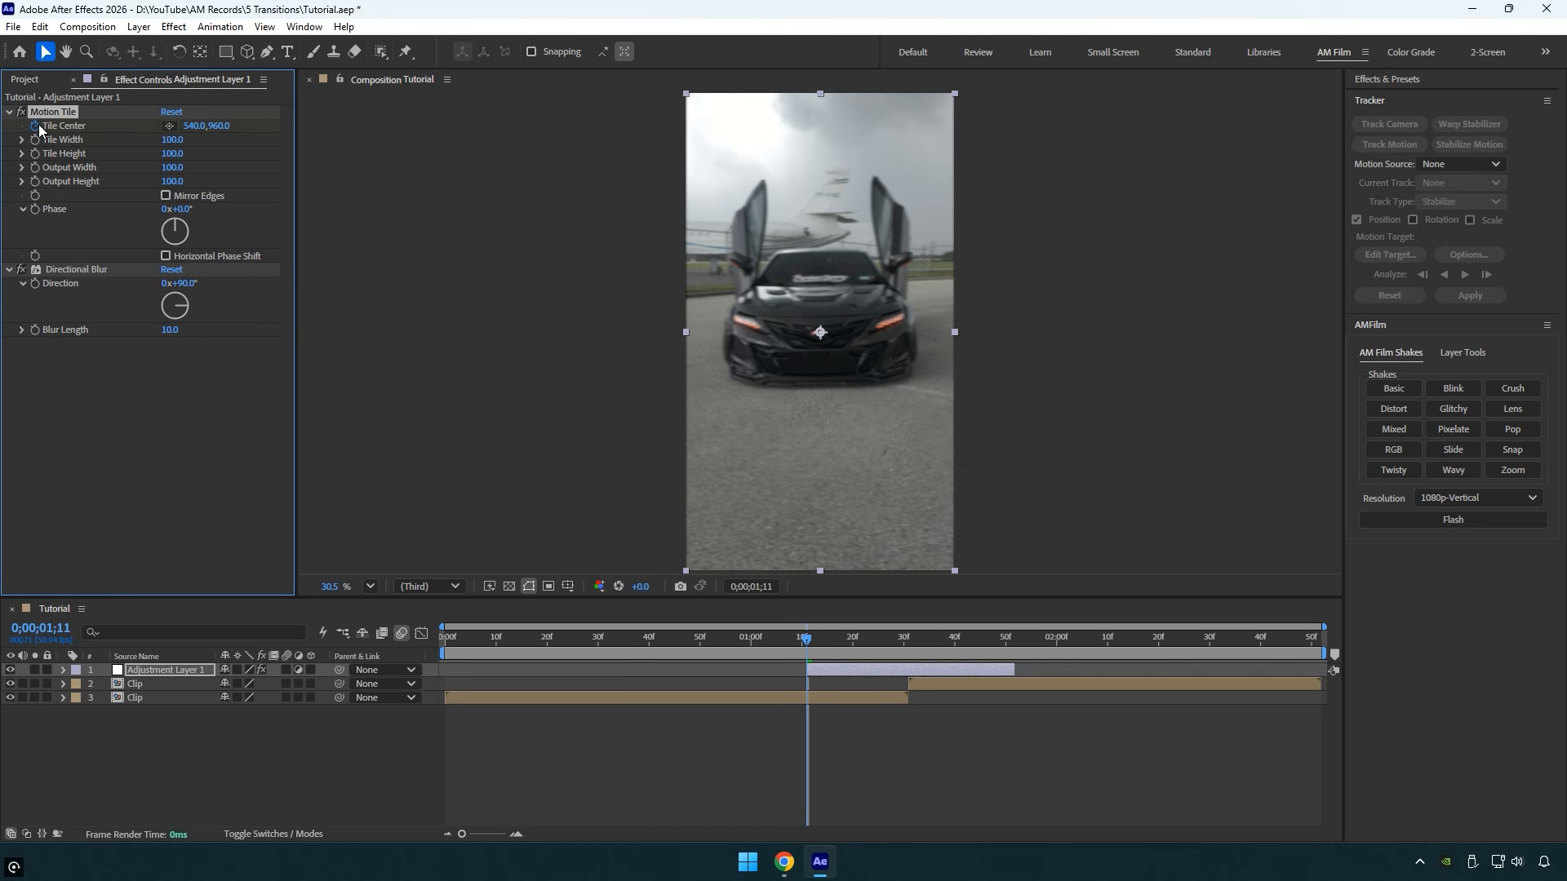
pyautogui.moveTo(853, 649); pyautogui.dragTo(1011, 640)
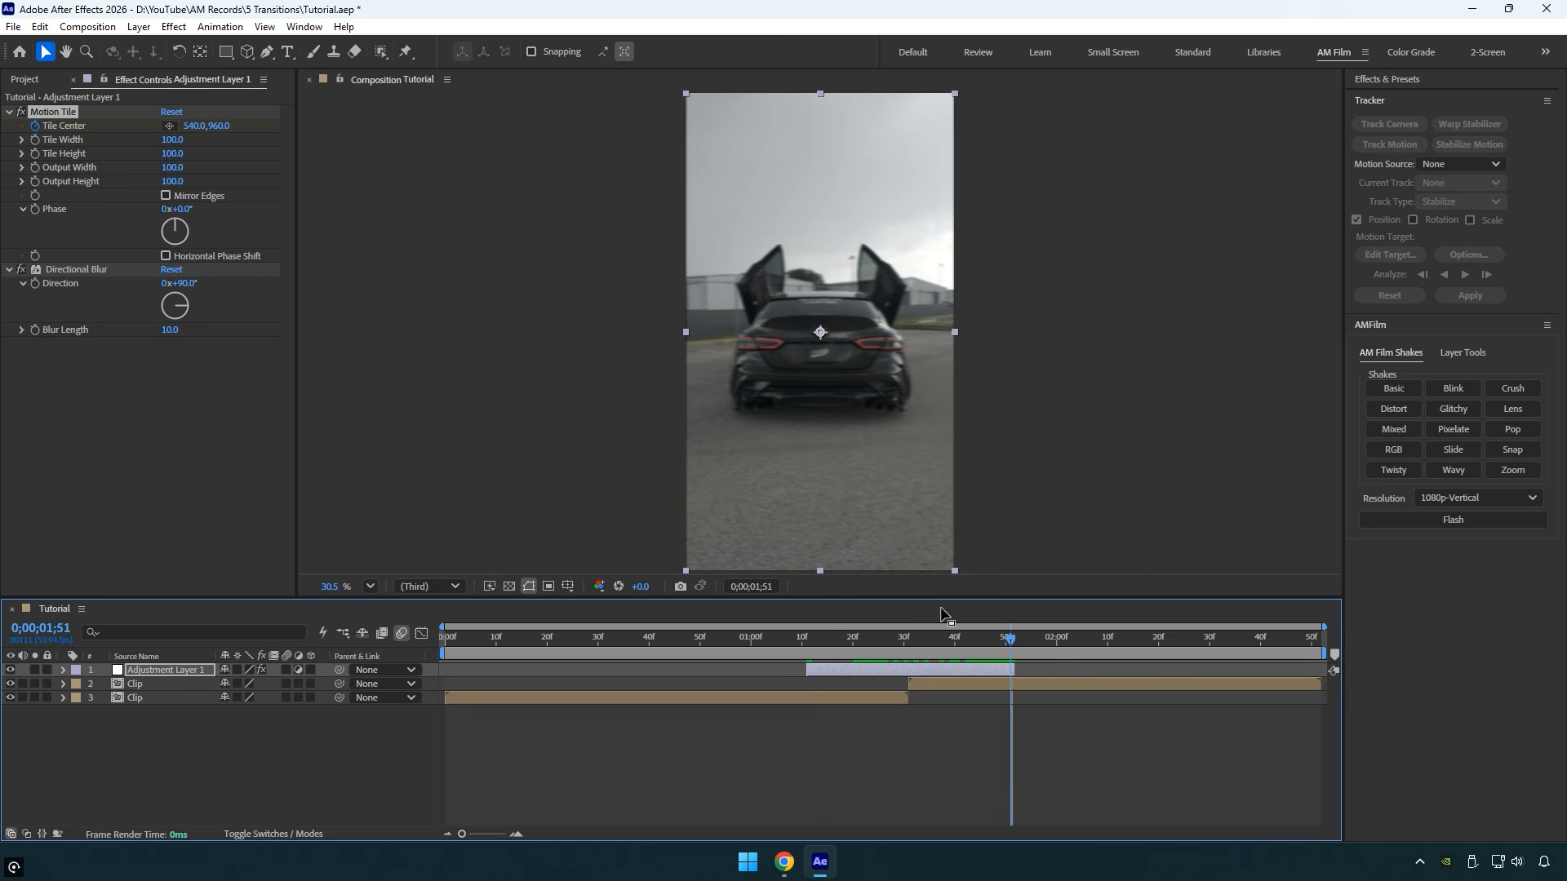
pyautogui.moveTo(192, 125); pyautogui.dragTo(1138, 227)
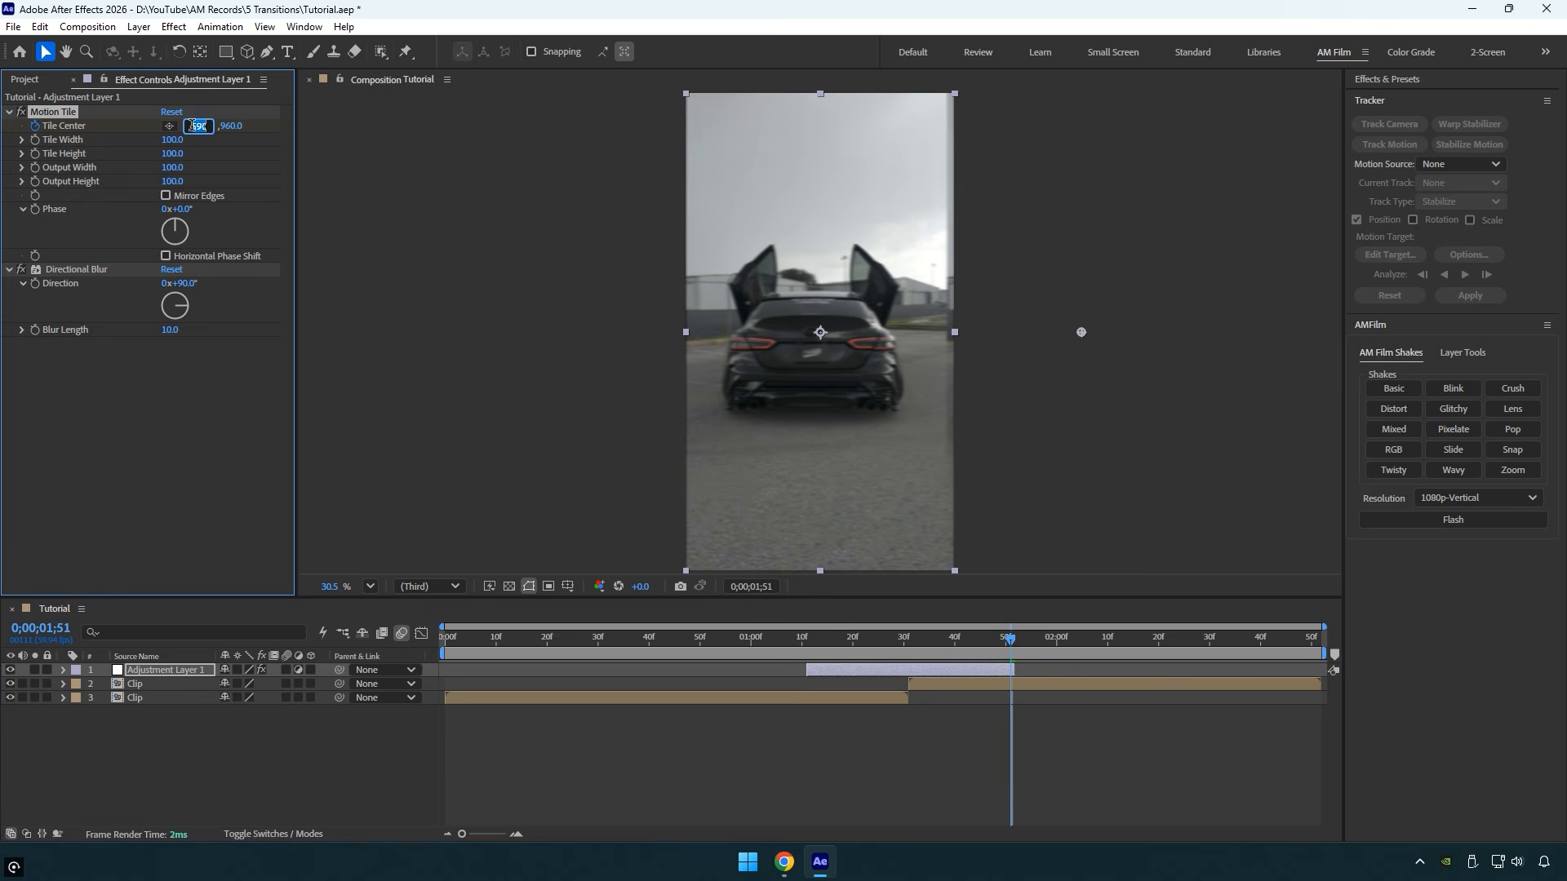
pyautogui.write('1620')
pyautogui.press('Return')
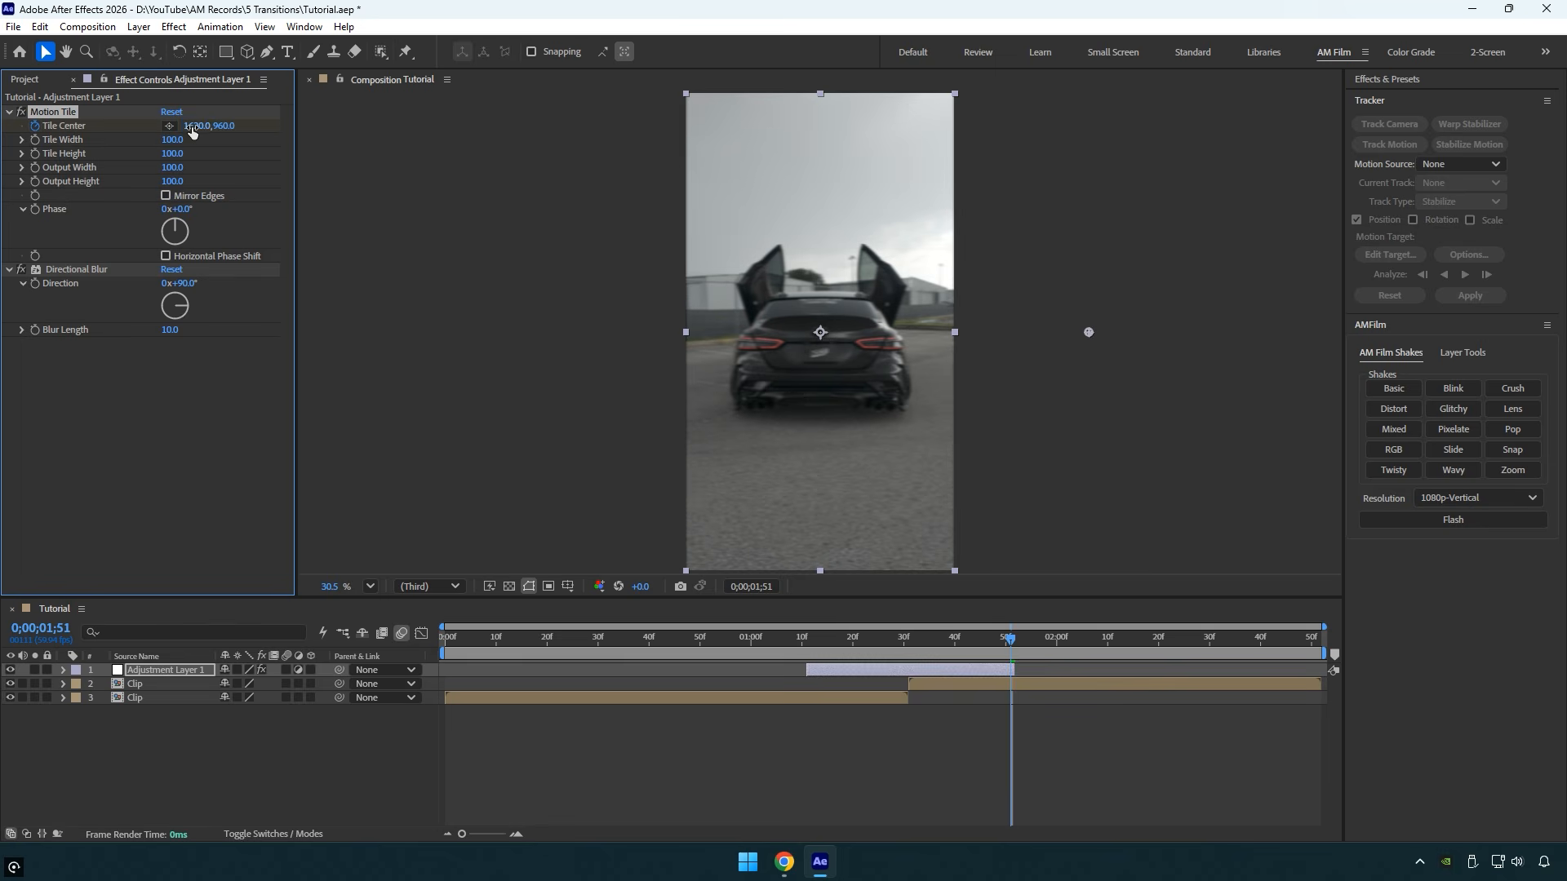
# - Keyframe Directional Blur's Blur Length at 0 at both ends of the adjustment layer, 0;00;01;11 and 0;00;01;51
pyautogui.moveTo(1010, 641); pyautogui.dragTo(806, 641)
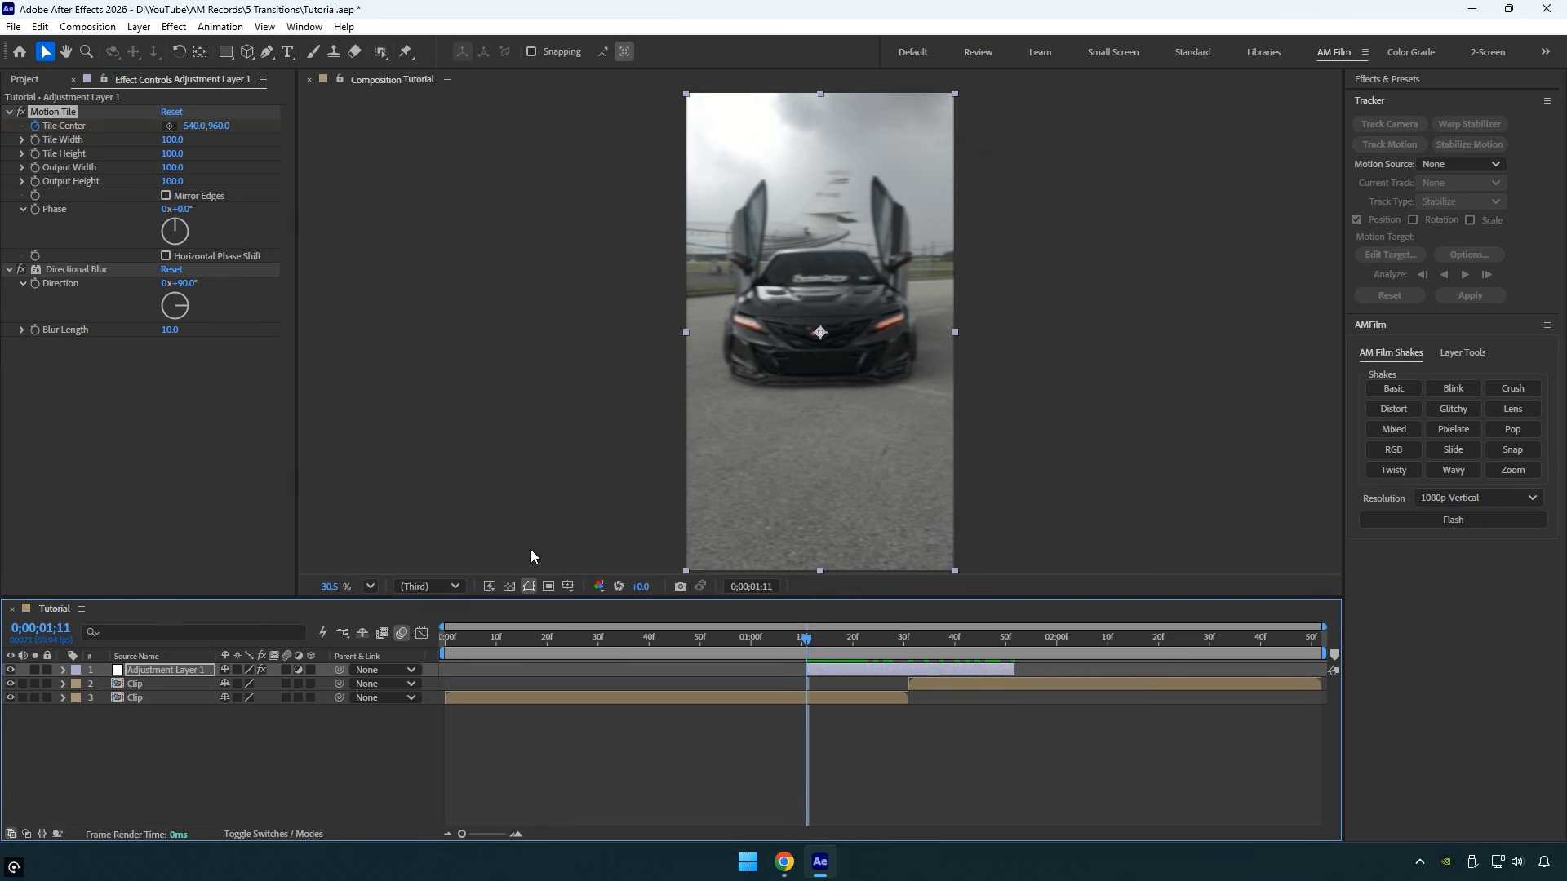
pyautogui.click(36, 330)
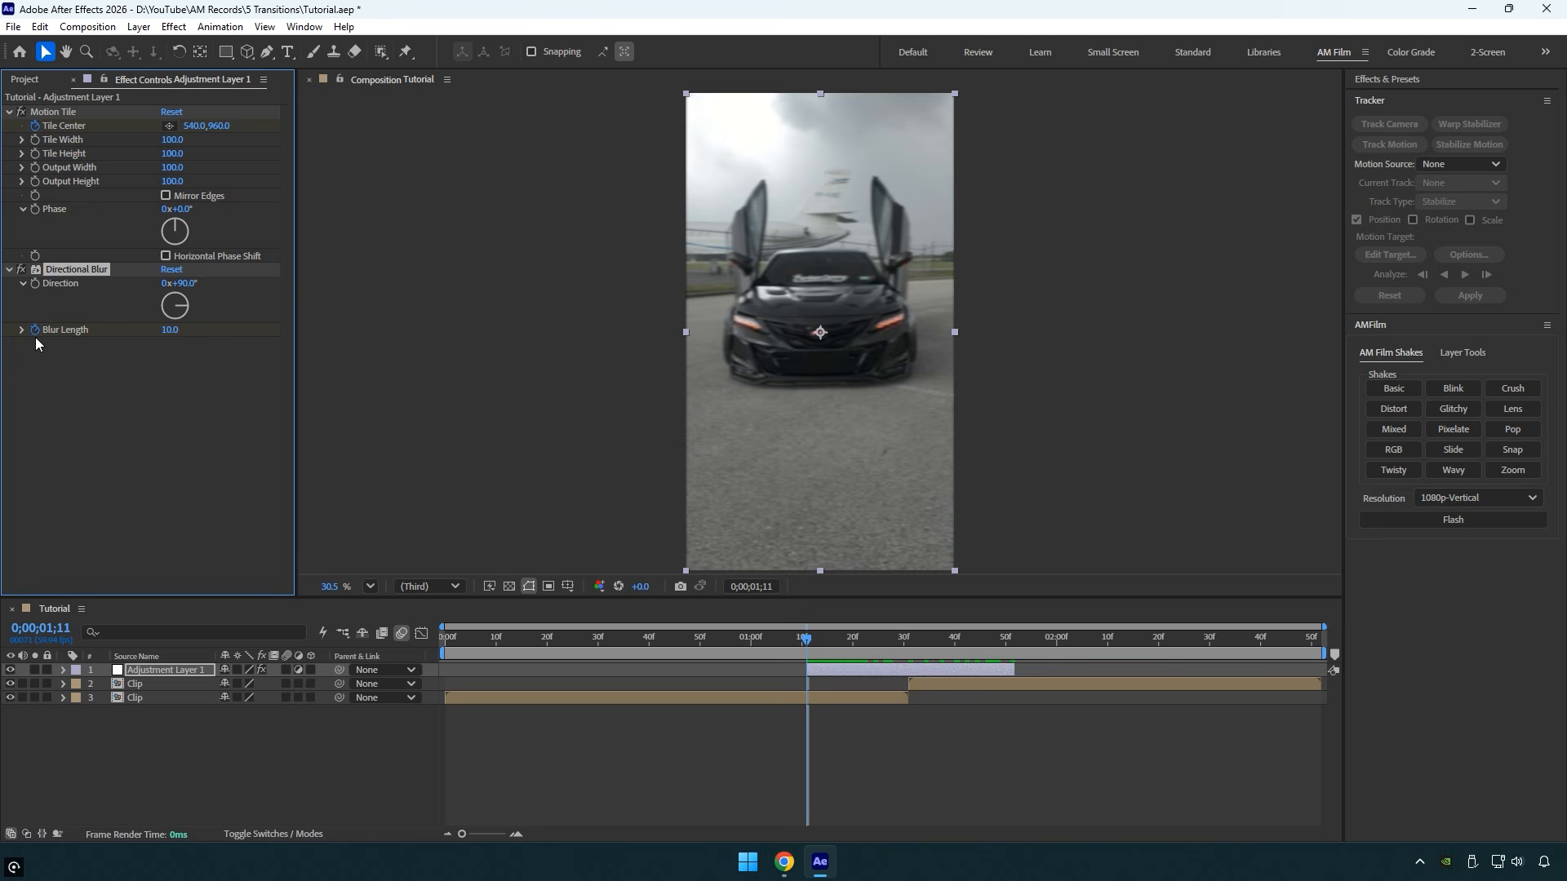
pyautogui.moveTo(173, 330); pyautogui.dragTo(164, 330)
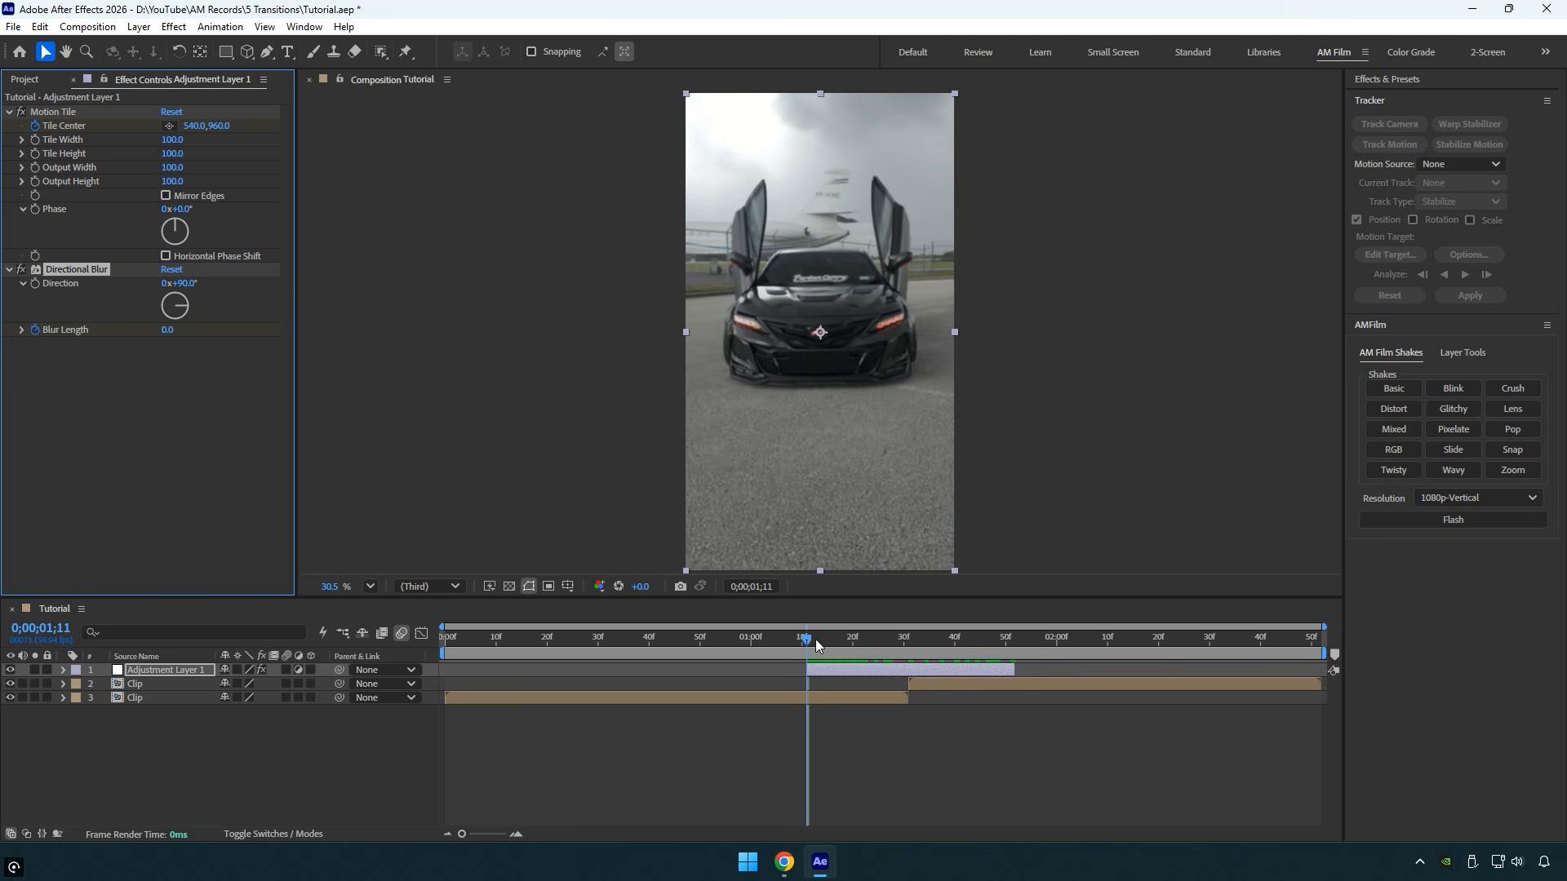
pyautogui.moveTo(816, 643); pyautogui.dragTo(1010, 643)
pyautogui.press('u')
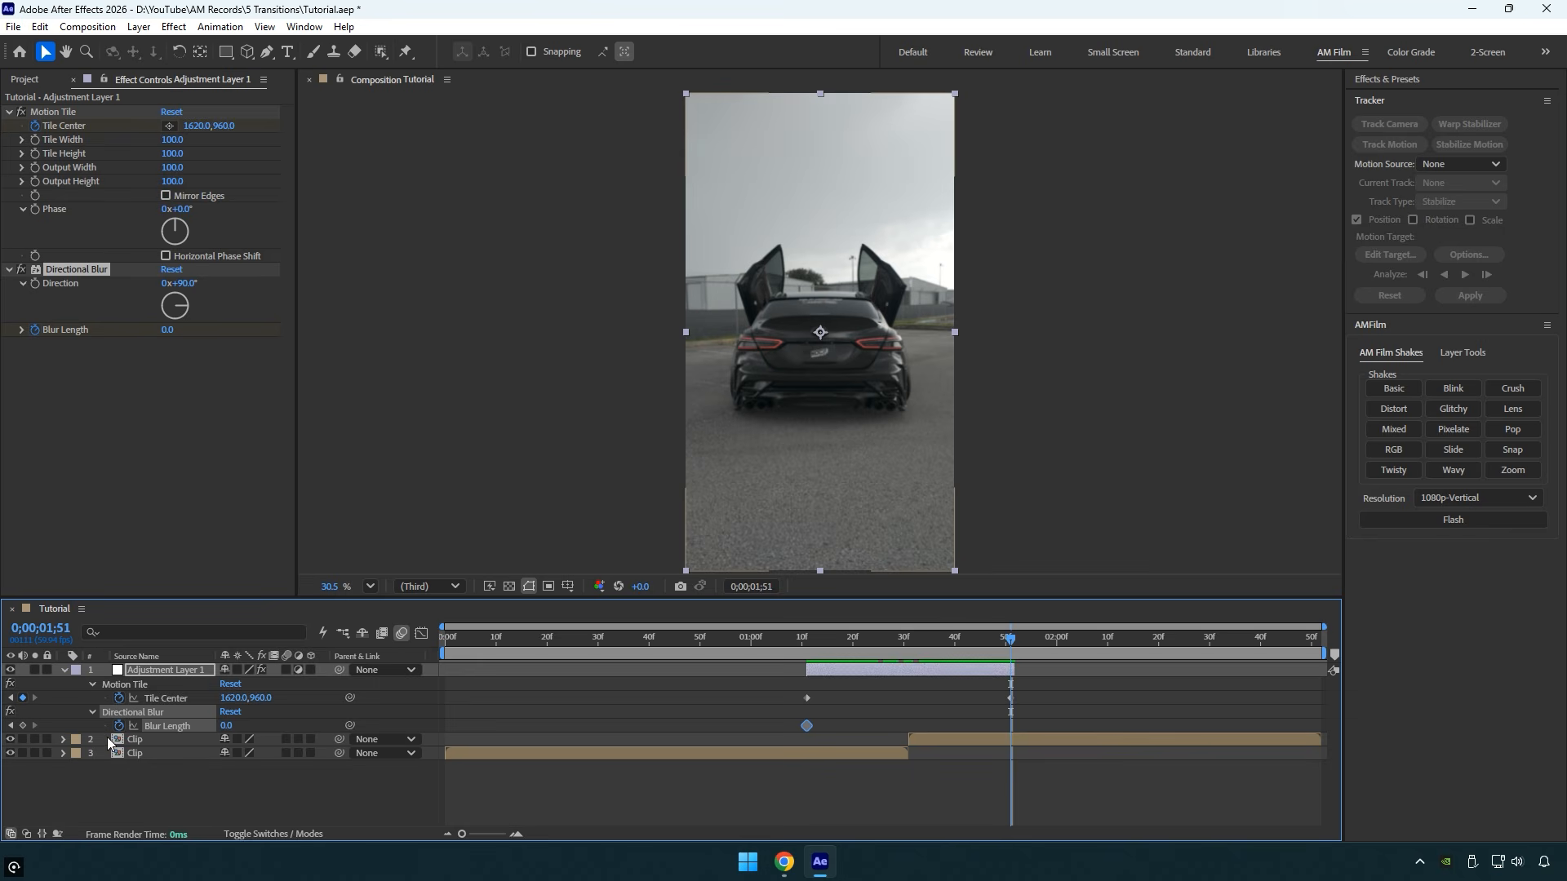
pyautogui.click(23, 726)
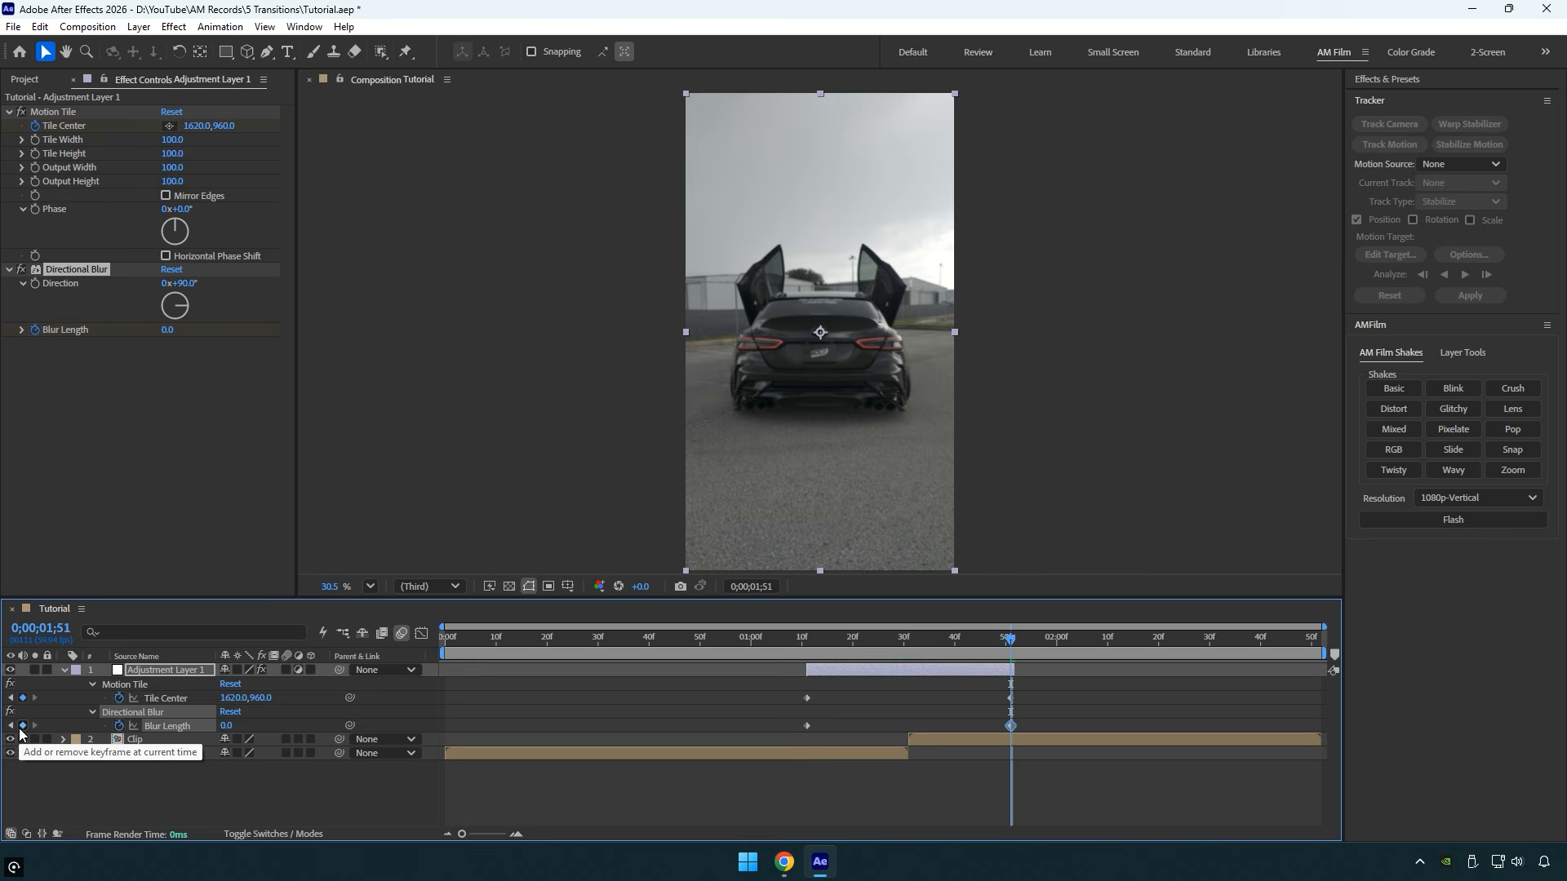
# - Set the Blur Length to 120 at the cut between the clips, 0;00;01;31
pyautogui.moveTo(1008, 641); pyautogui.dragTo(907, 643)
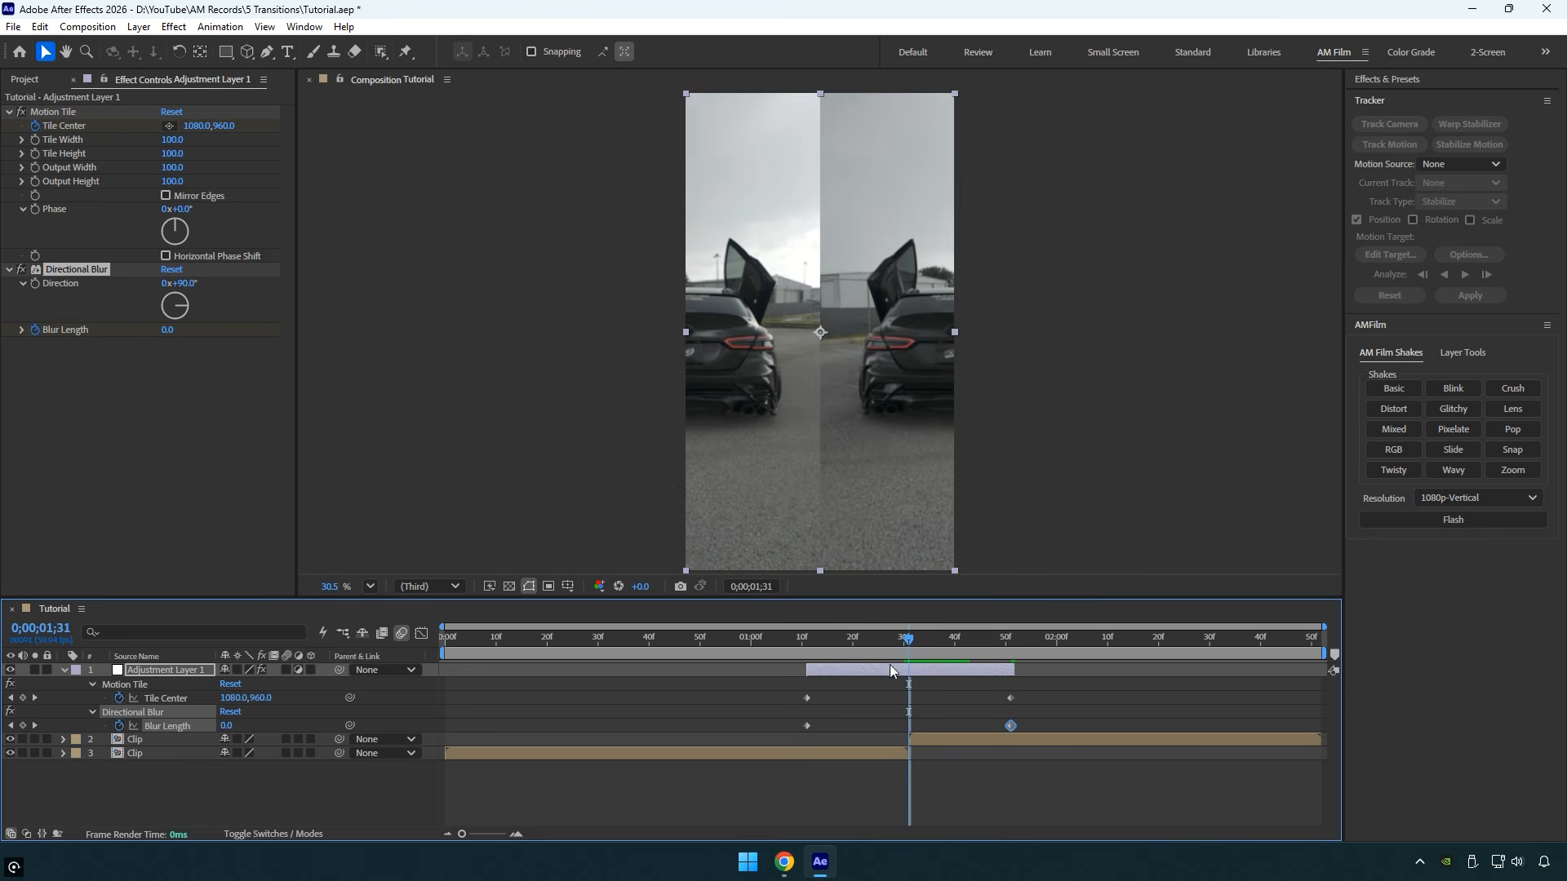
pyautogui.click(226, 726)
pyautogui.write('120')
pyautogui.press('Return')
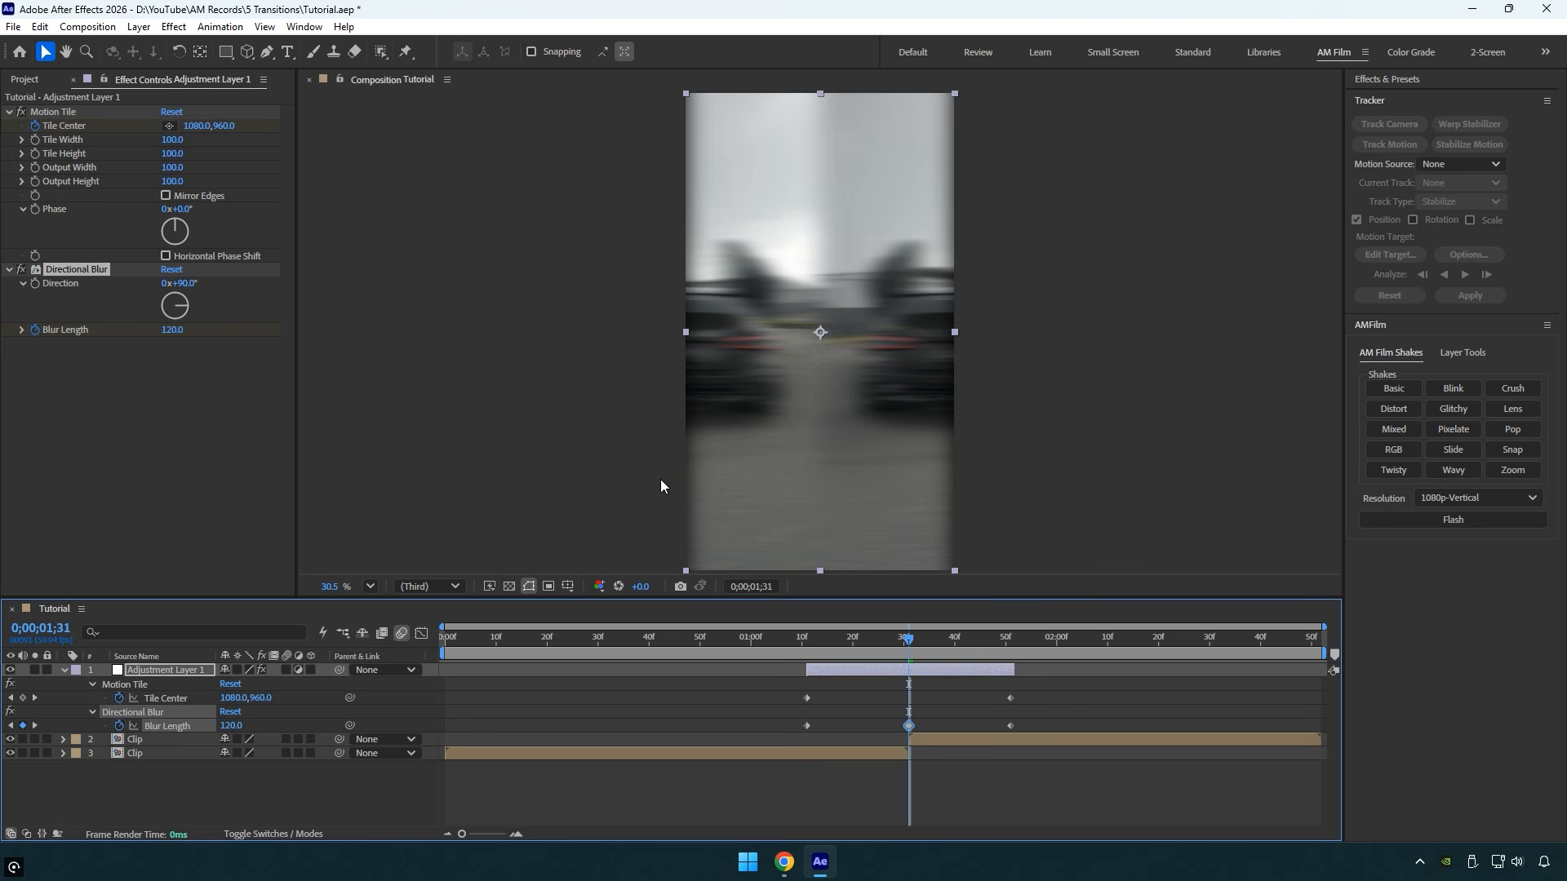
# - Set Motion Tile's Output Width to 150
pyautogui.click(172, 167)
pyautogui.write('150')
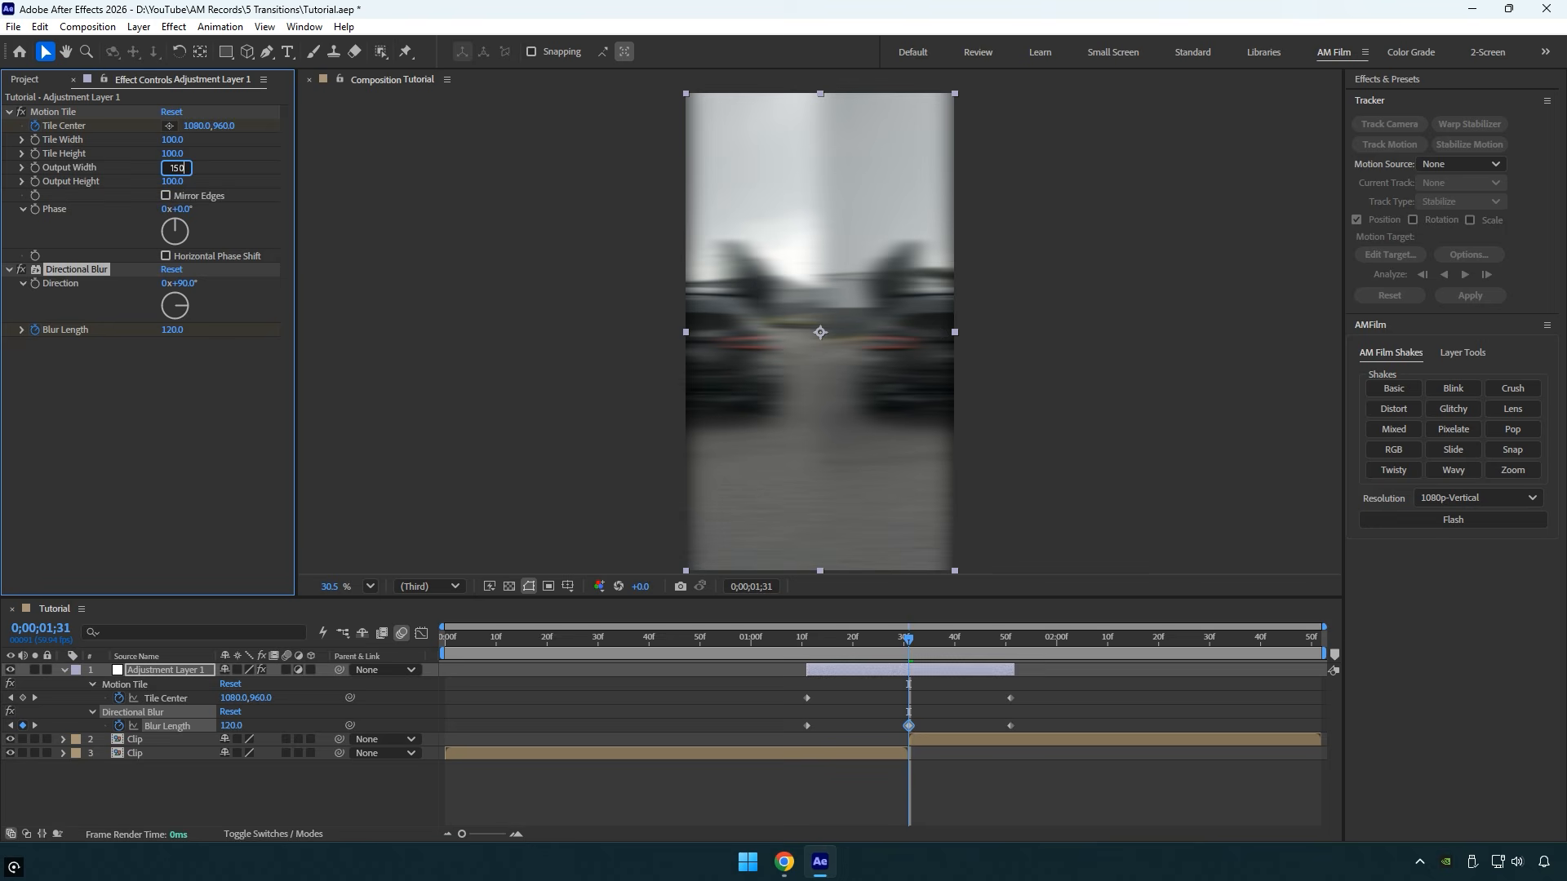
pyautogui.press('Return')
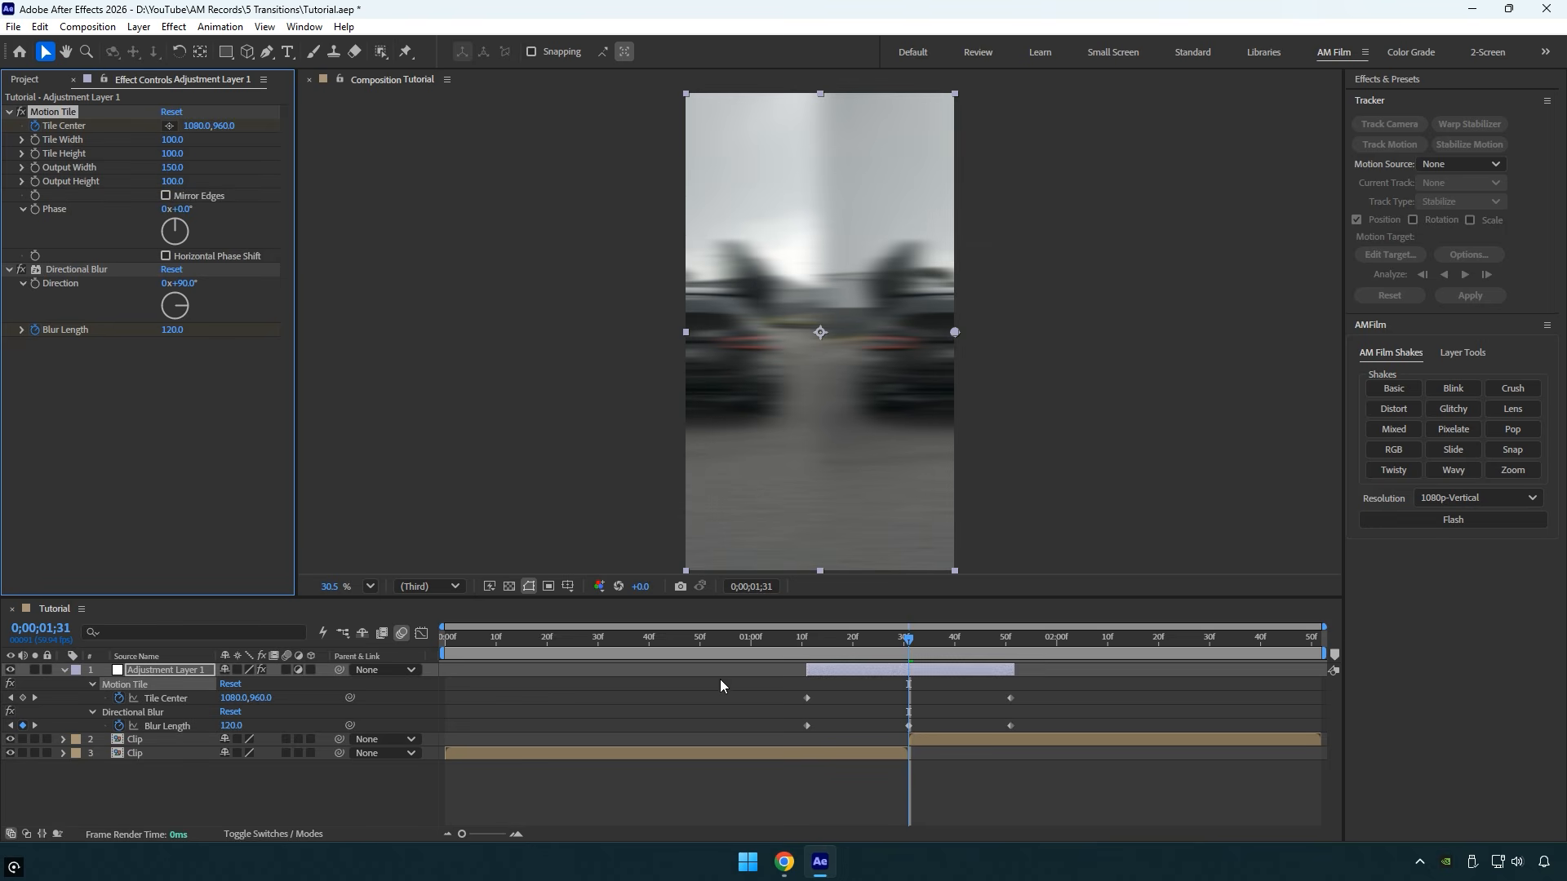
# - Easy-ease both Tile Center keyframes and lengthen their speed-graph handles inward so the speed peaks sharply at the cut
pyautogui.moveTo(778, 692); pyautogui.dragTo(1028, 701)
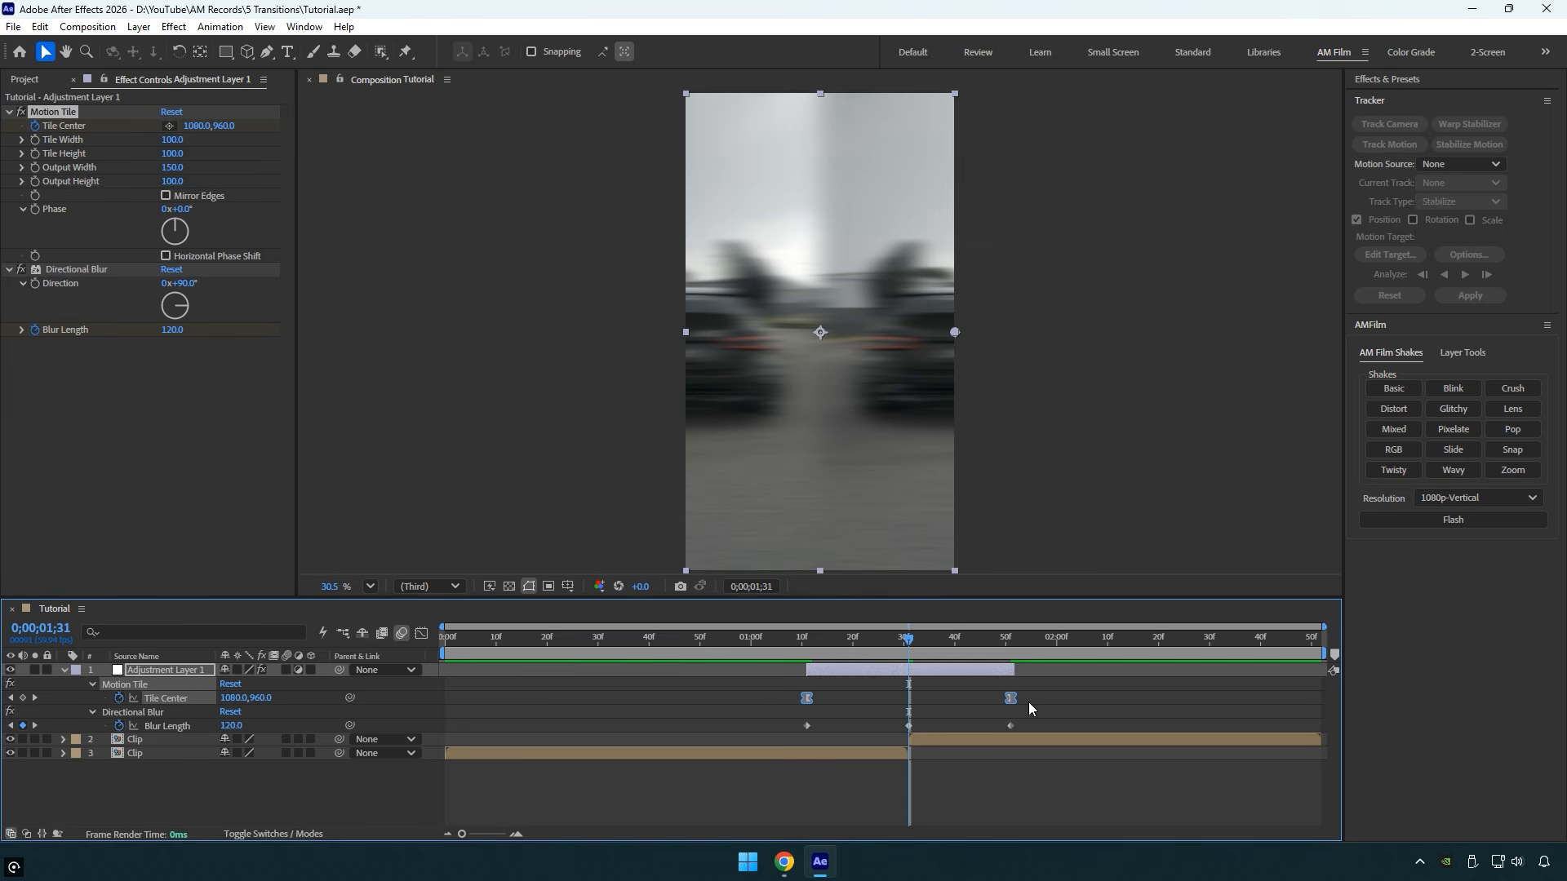
pyautogui.click(422, 634)
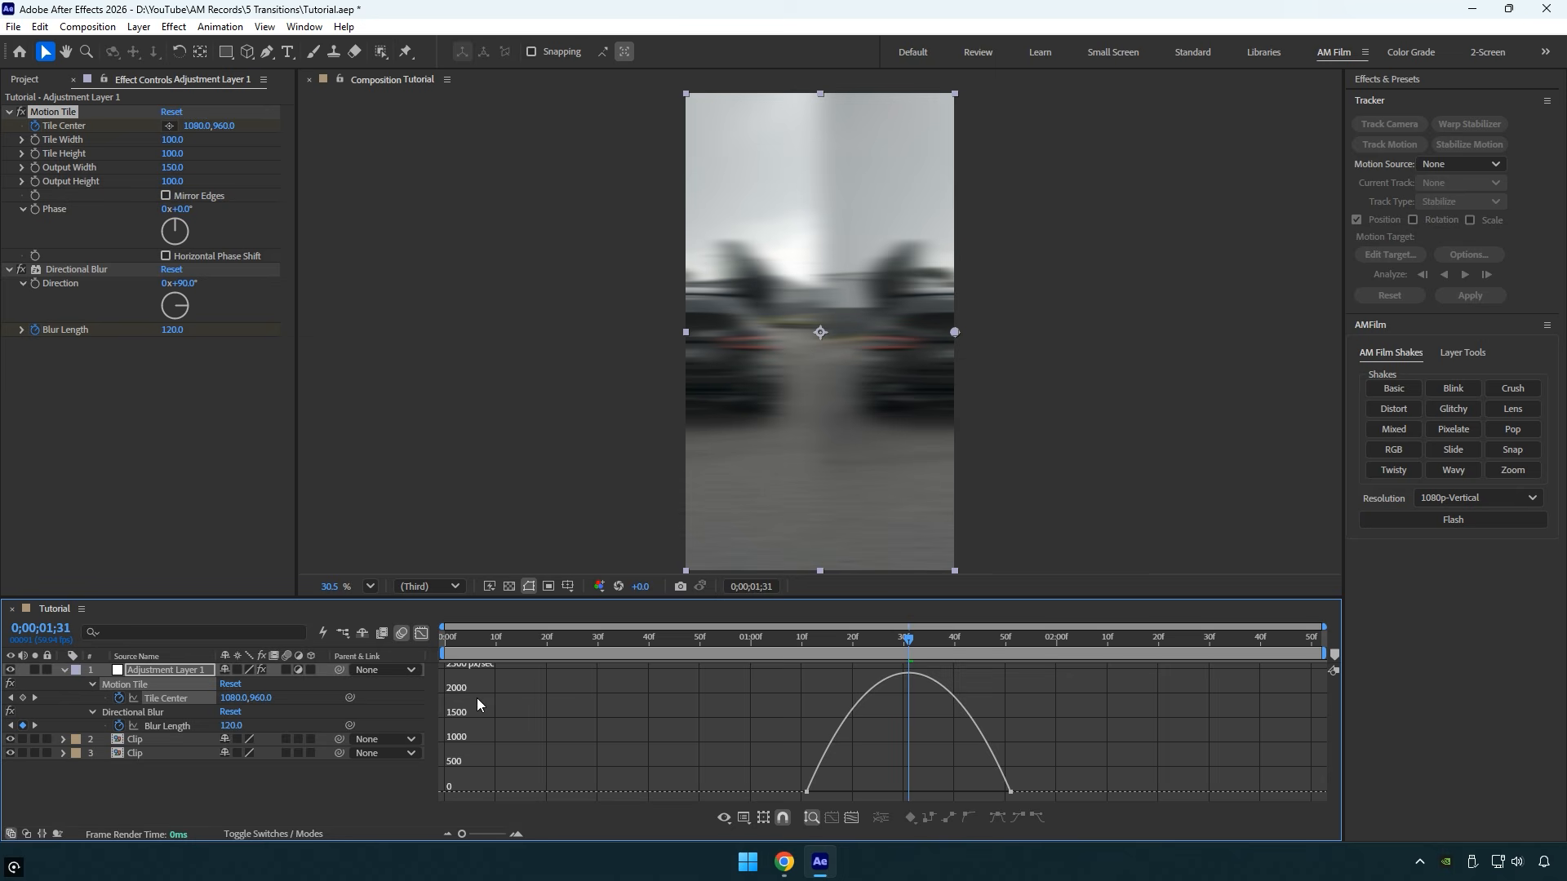
pyautogui.moveTo(756, 762); pyautogui.dragTo(865, 792)
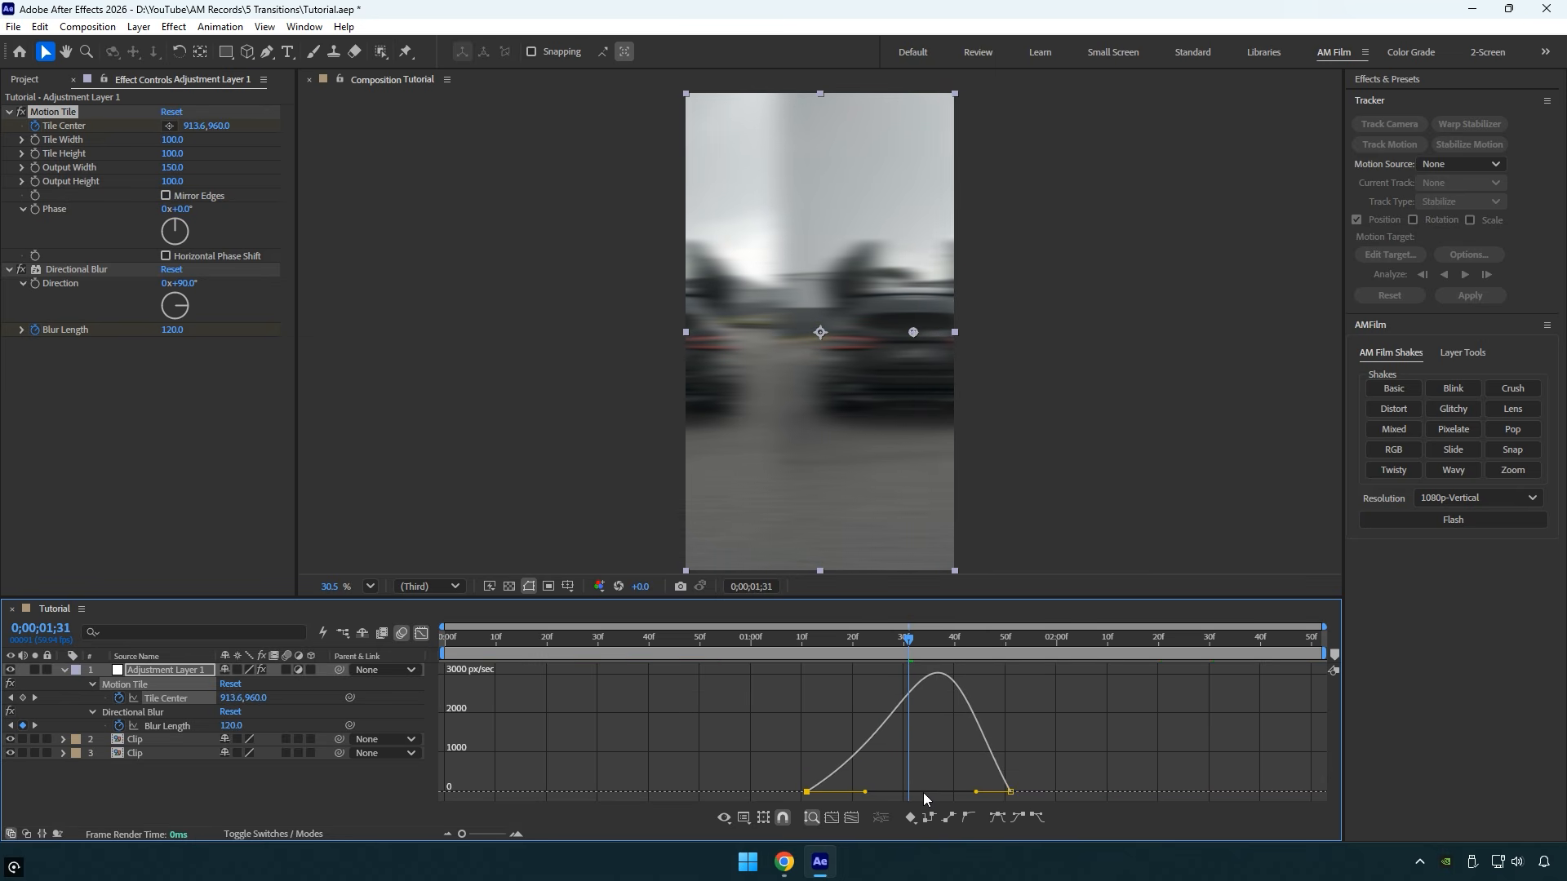
pyautogui.moveTo(976, 791); pyautogui.dragTo(951, 793)
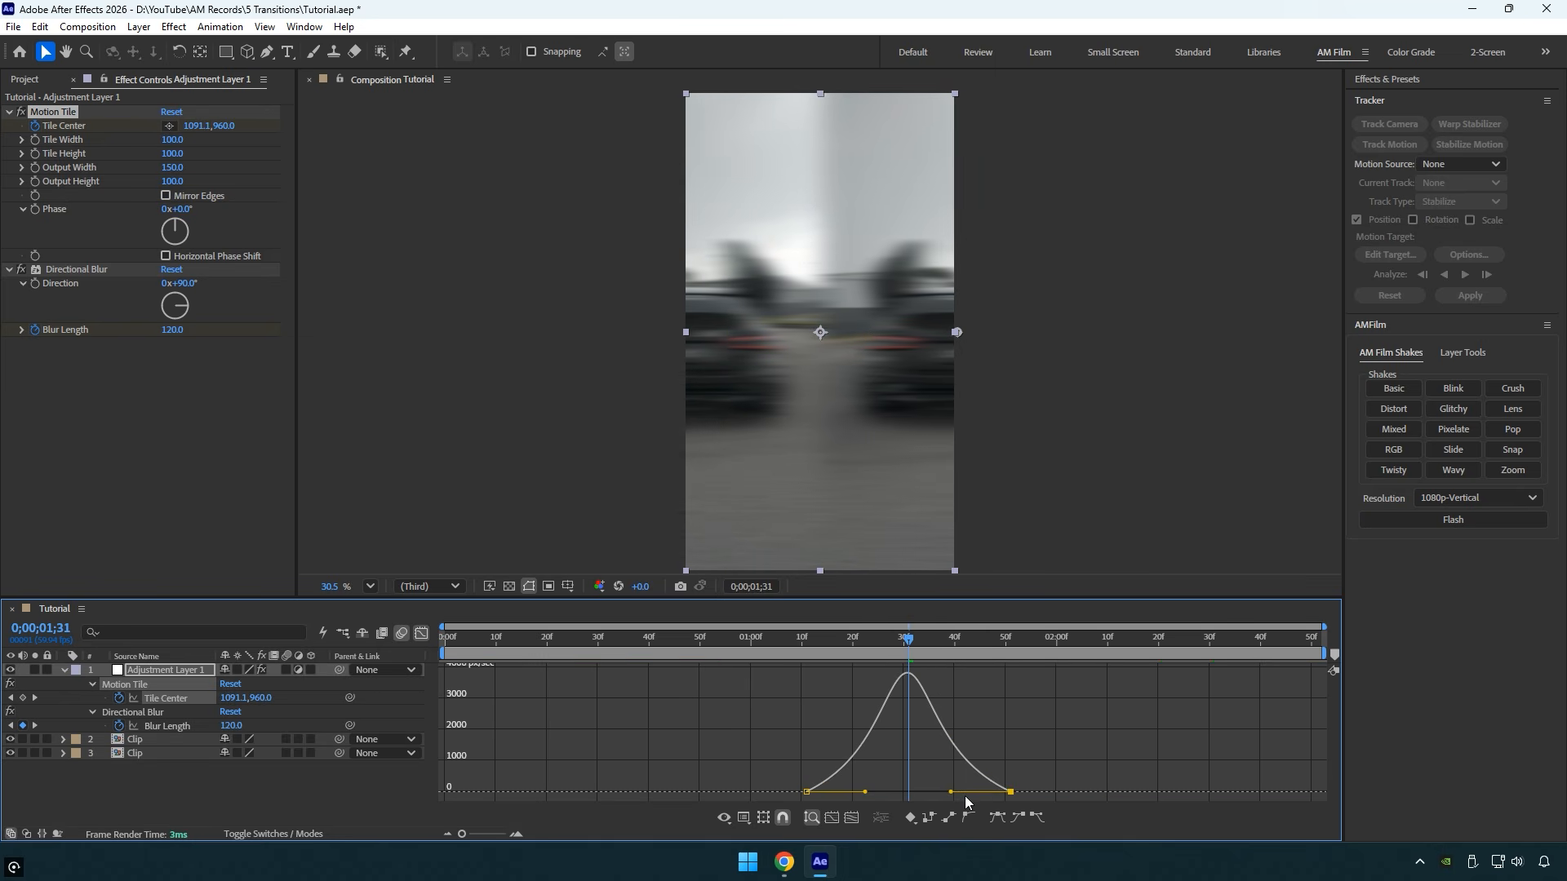
pyautogui.click(421, 633)
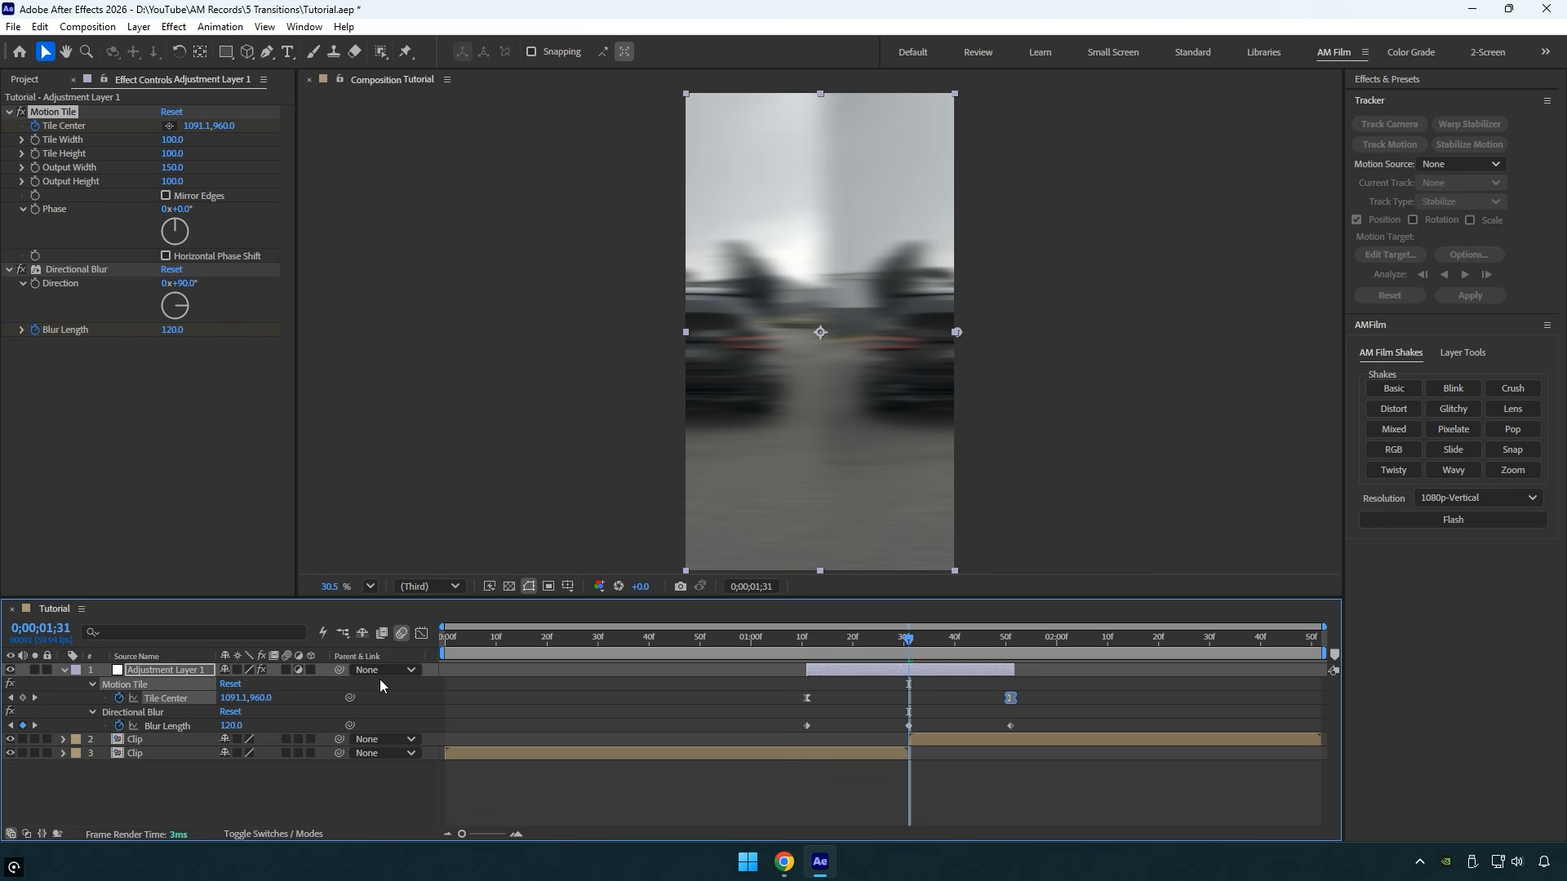
# - Enable motion blur on the adjustment layer and preview the sliding transition from before its start
pyautogui.click(287, 670)
pyautogui.moveTo(908, 640); pyautogui.dragTo(725, 648)
pyautogui.press('space')
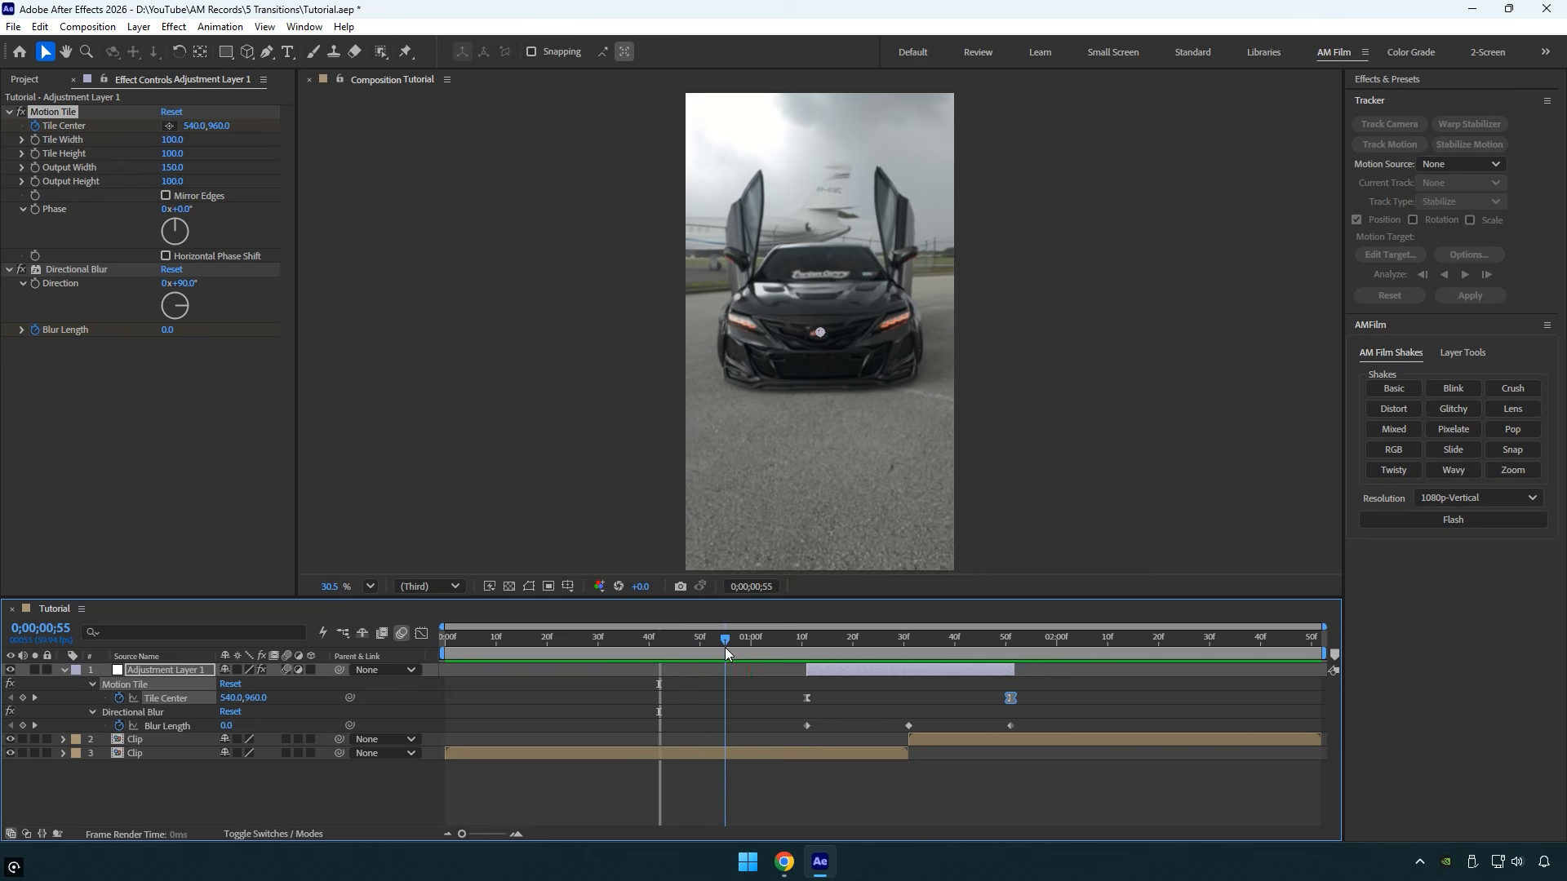